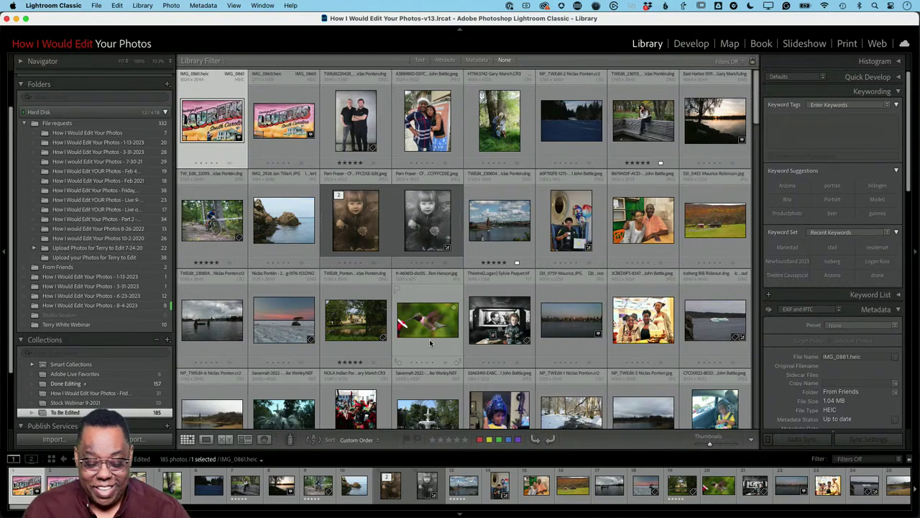
Browse through the submitted photos in the To Be Edited collection
{"action": "scroll", "coordinate": [429, 339], "scroll_direction": "down", "scroll_amount": 10}
{"action": "scroll", "coordinate": [431, 346], "scroll_direction": "down", "scroll_amount": 15}
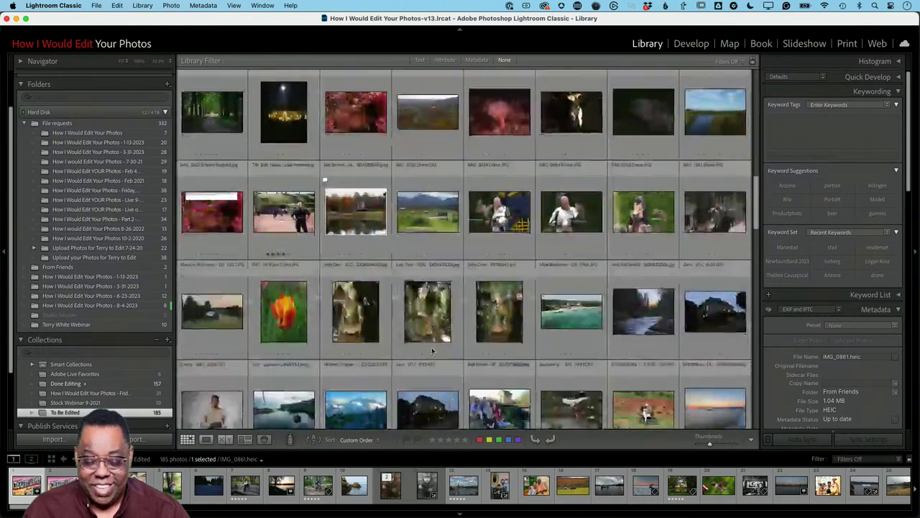
{"action": "scroll", "coordinate": [433, 350], "scroll_direction": "down", "scroll_amount": 15}
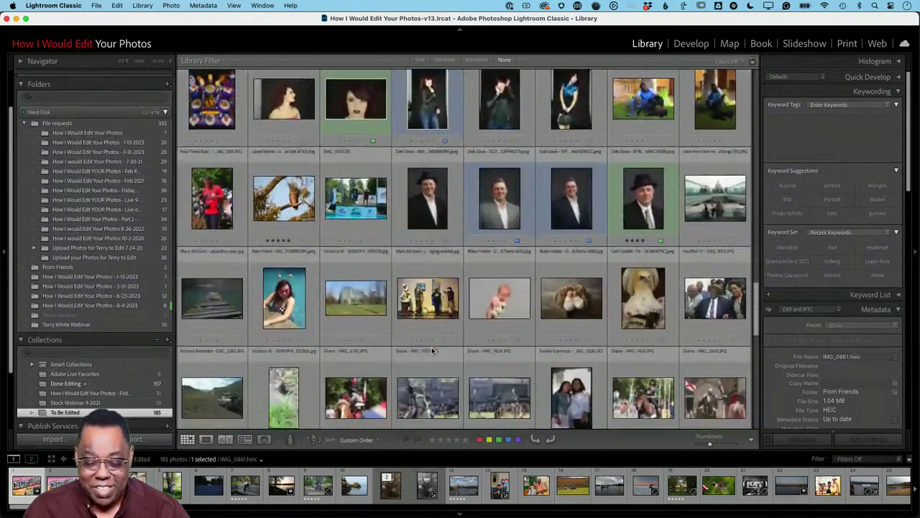
{"action": "scroll", "coordinate": [432, 350], "scroll_direction": "down", "scroll_amount": 15}
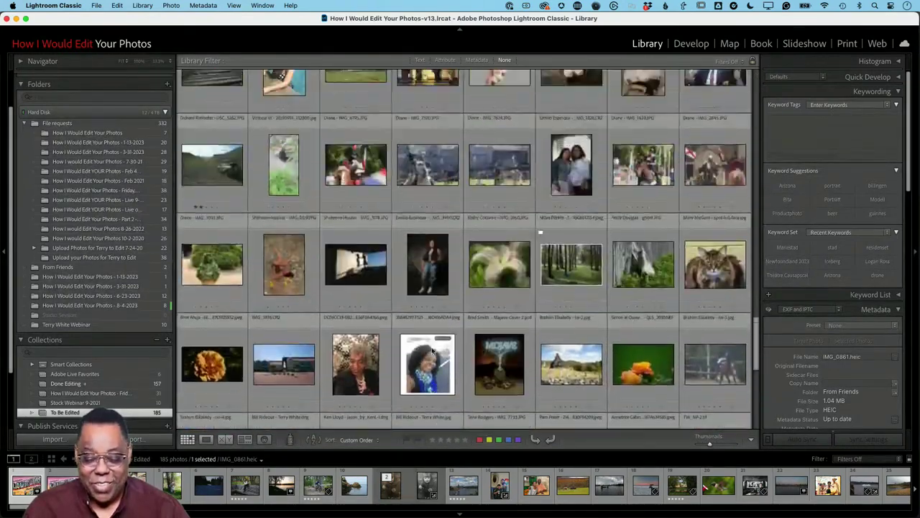
{"action": "scroll", "coordinate": [432, 349], "scroll_direction": "up", "scroll_amount": 15}
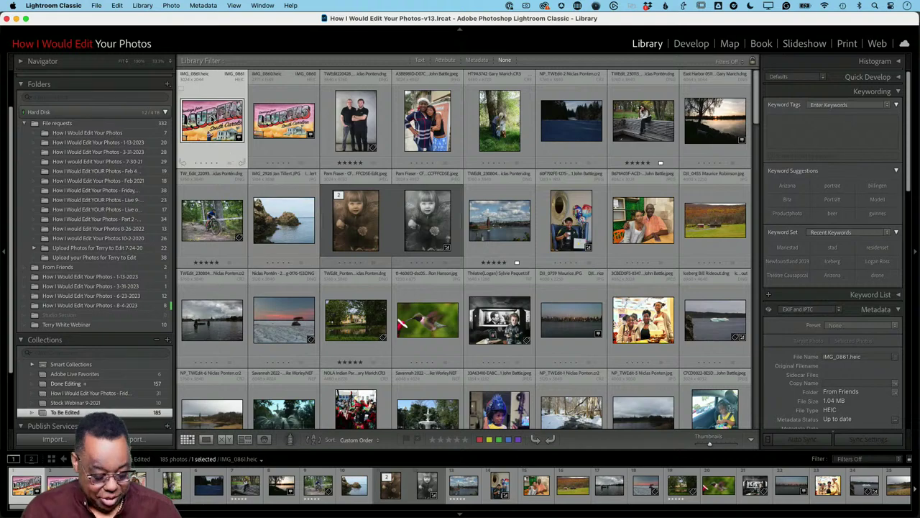
Select both Laurens mural photos, IMG_0861.heic and IMG_0860.heic, and switch to Photoshop
{"action": "key", "text": "super+alt+2"}
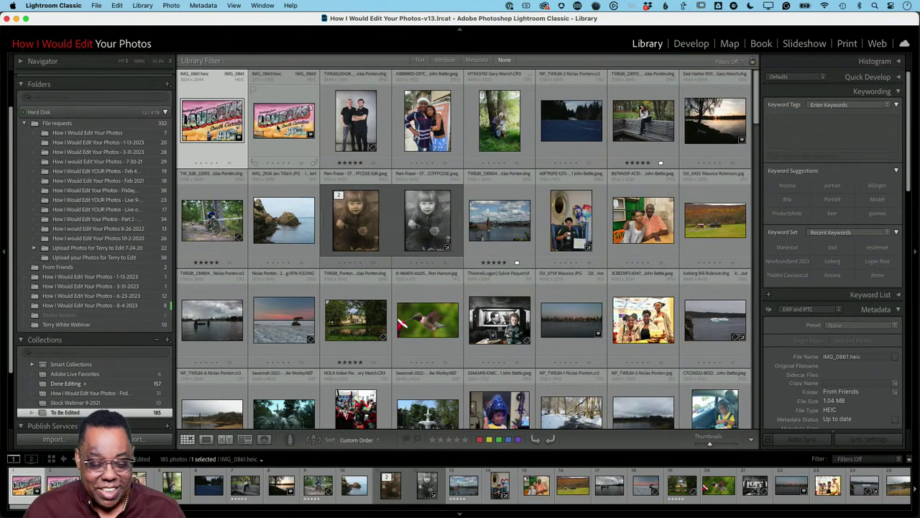
{"action": "left_click", "coordinate": [277, 126], "text": "super"}
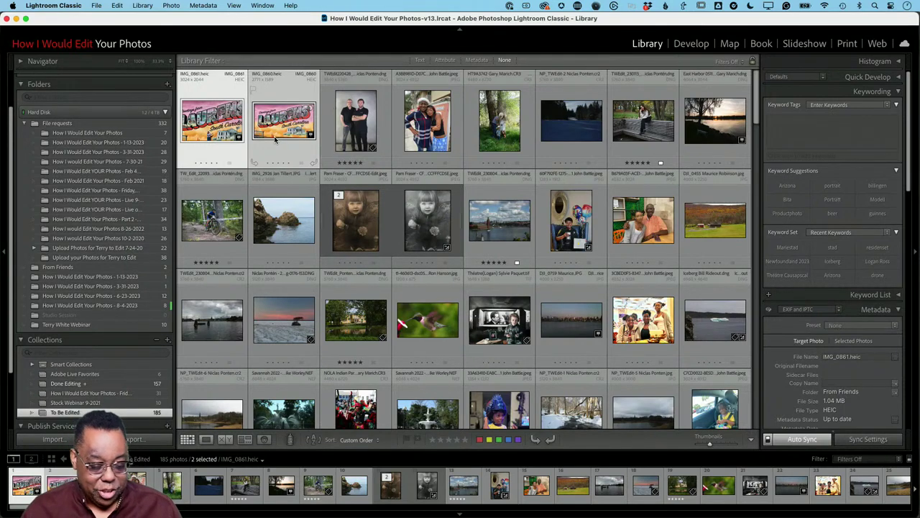
{"action": "key", "text": "super+Tab"}
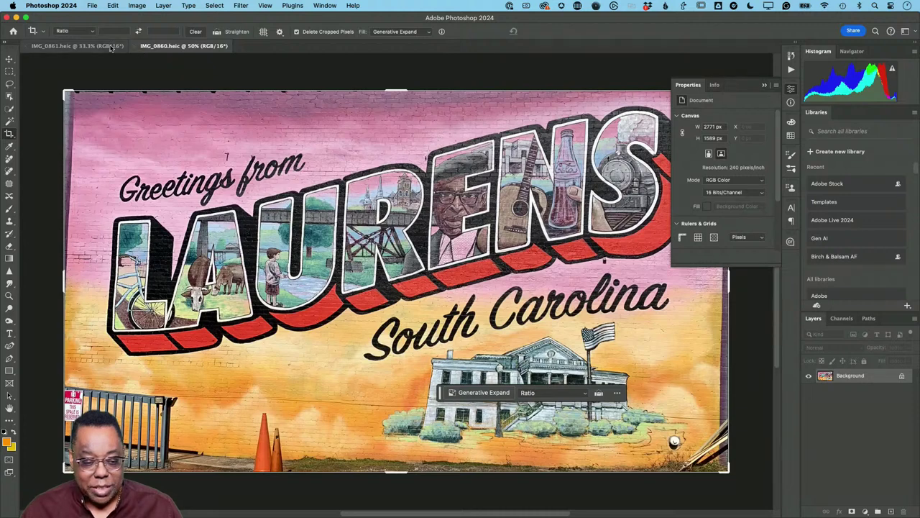
Leave the crop mode for the Move tool and compare the open IMG_0861.heic and IMG_0860.heic photos
{"action": "left_click", "coordinate": [9, 59]}
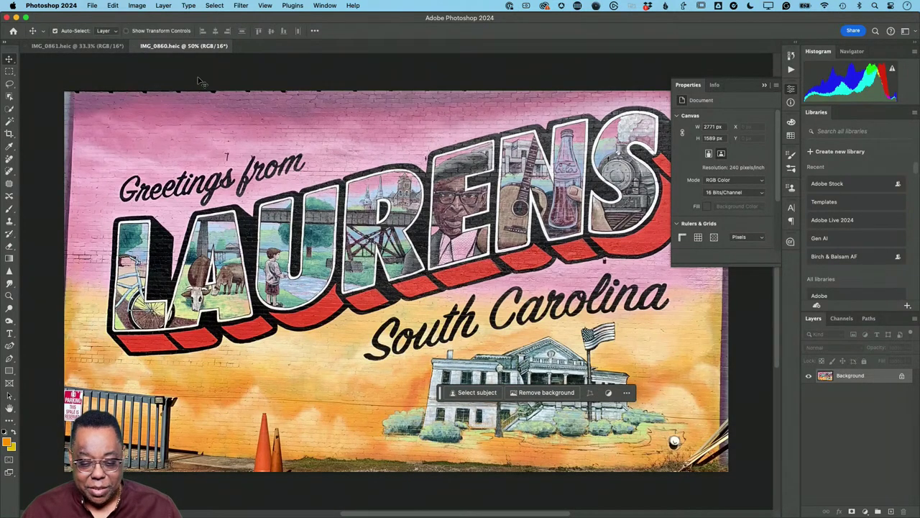
{"action": "left_click", "coordinate": [94, 48]}
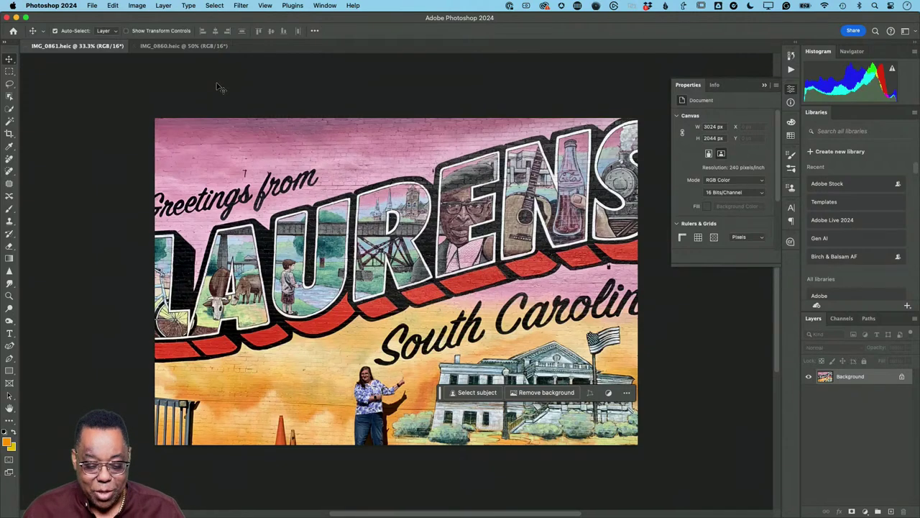
{"action": "left_click", "coordinate": [177, 46]}
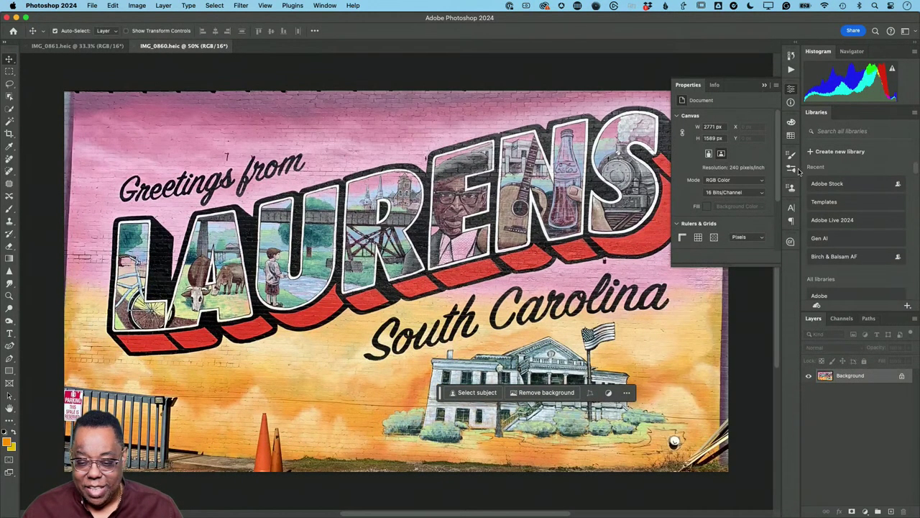
{"action": "scroll", "coordinate": [540, 148], "scroll_direction": "right", "scroll_amount": 4}
{"action": "scroll", "coordinate": [540, 148], "scroll_direction": "left", "scroll_amount": 4}
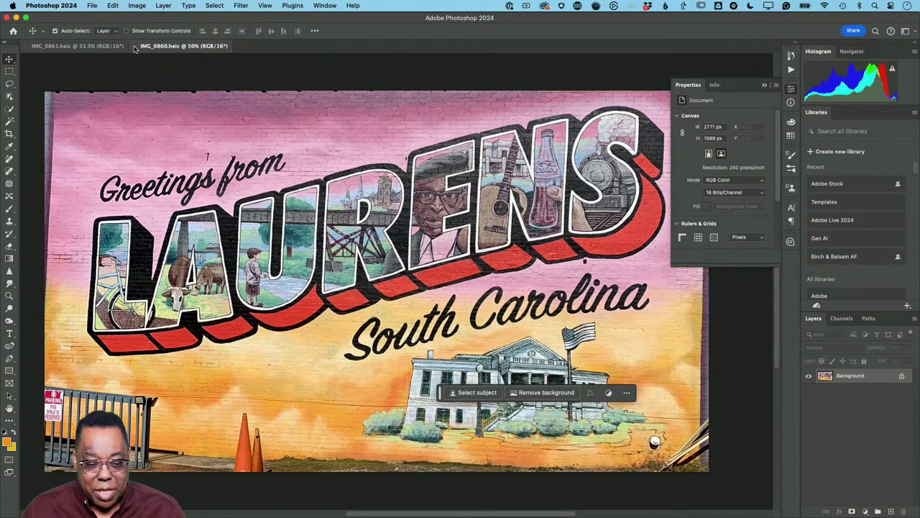
Straighten the mural in IMG_0860.heic with the Camera Raw Filter, using the Auto Upright perspective correction
{"action": "left_click", "coordinate": [241, 6]}
{"action": "left_click", "coordinate": [241, 6]}
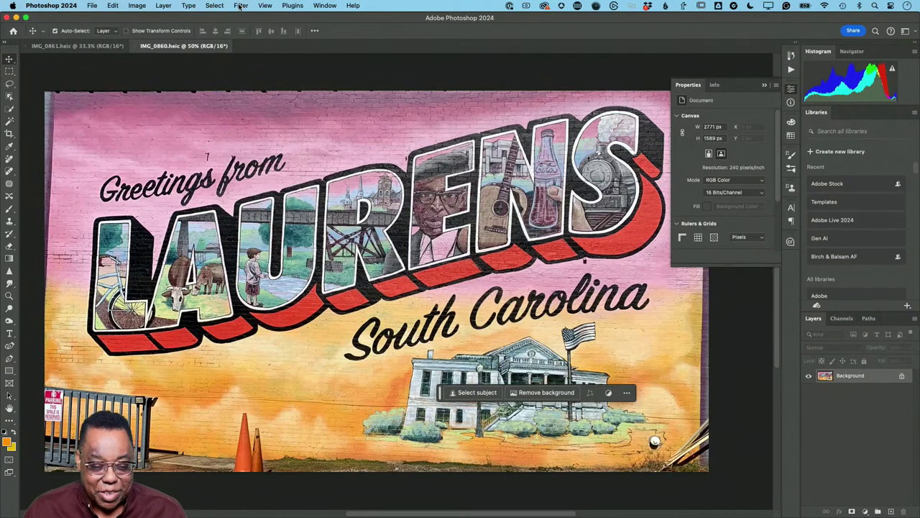
{"action": "left_click", "coordinate": [240, 6]}
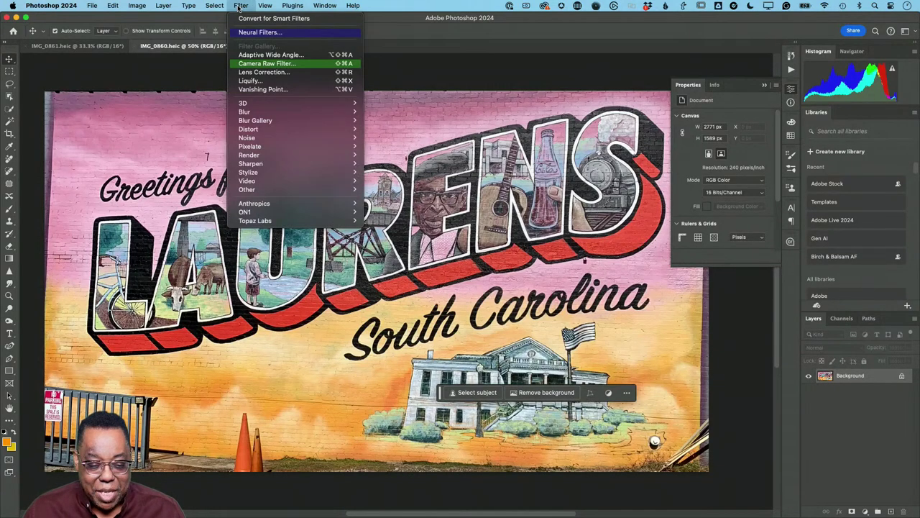
{"action": "left_click", "coordinate": [250, 64]}
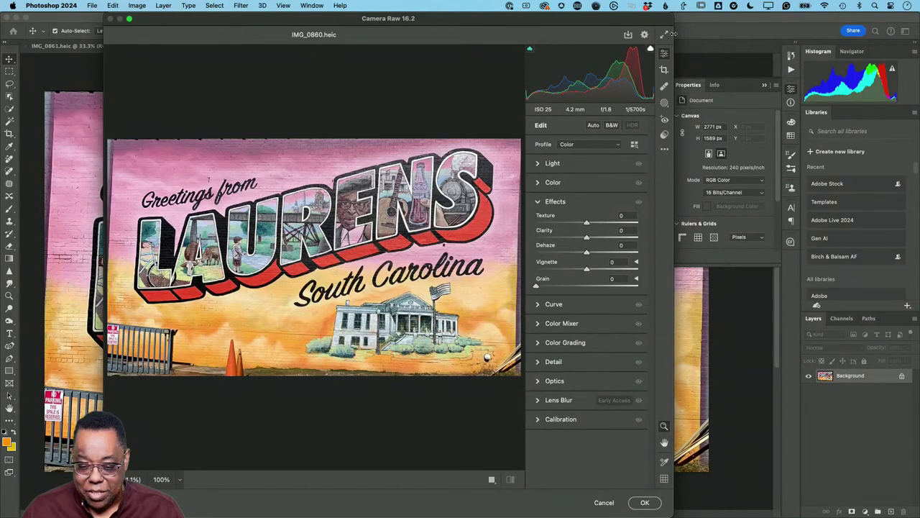
{"action": "left_click", "coordinate": [663, 71]}
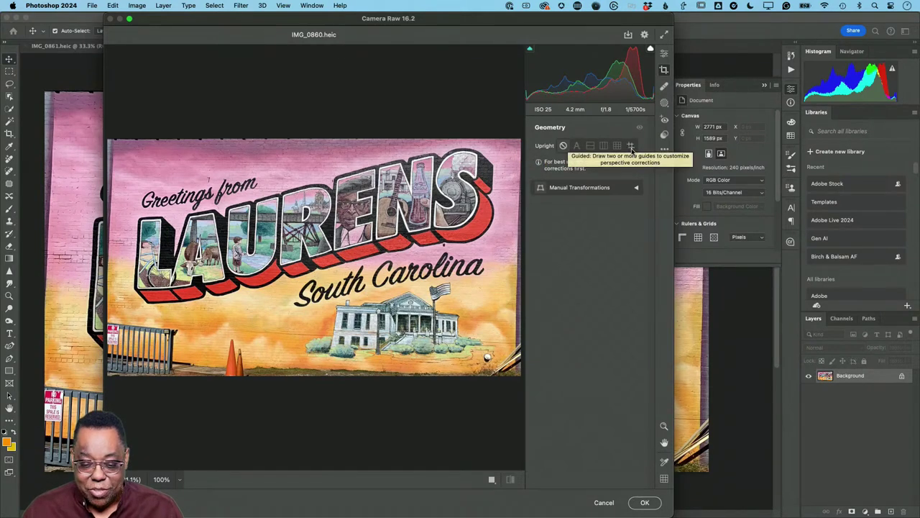
{"action": "left_click", "coordinate": [576, 146]}
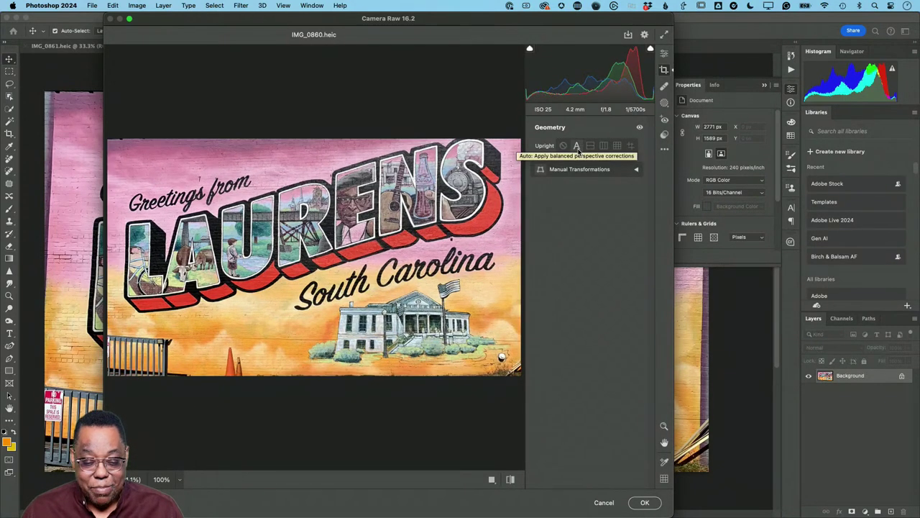
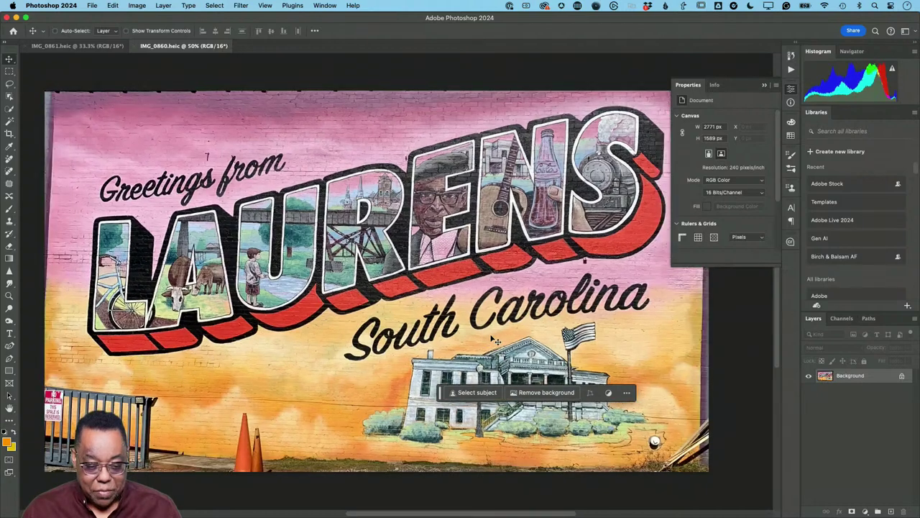
{"action": "key", "text": "super+shift+z"}
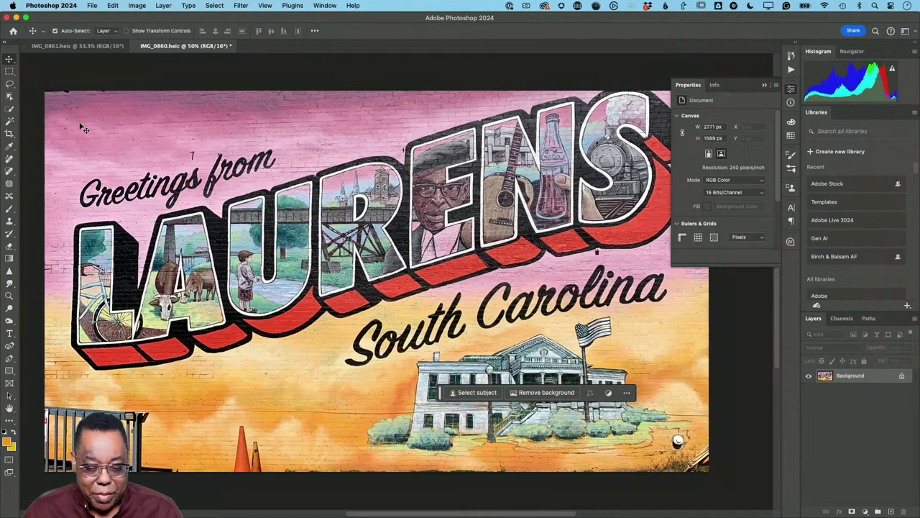
Using the Remove tool at size 45, erase the dark marks along the photo's top edge, the traffic cones and the lower-right corner debris and white fixture
{"action": "left_click", "coordinate": [10, 159]}
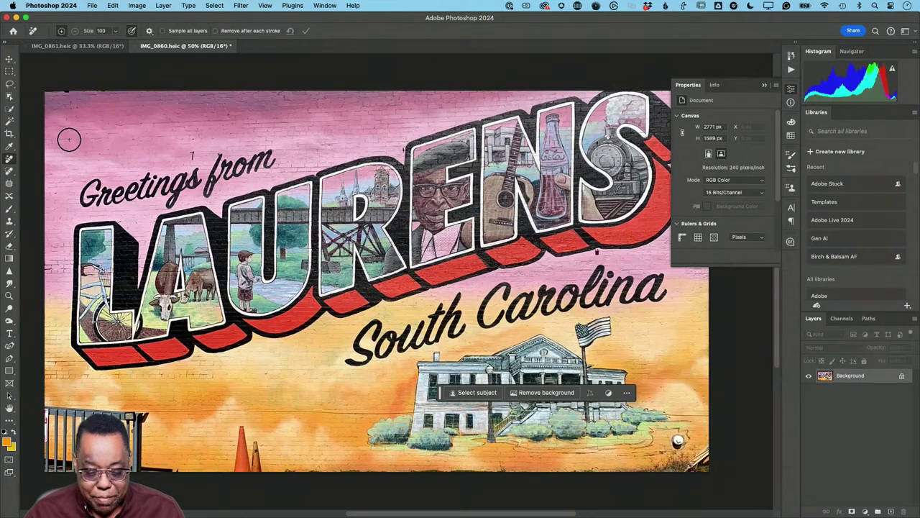
{"action": "key", "text": "bracketleft"}
{"action": "key", "text": "bracketleft"}
{"action": "key", "text": "bracketleft"}
{"action": "key", "text": "bracketleft"}
{"action": "key", "text": "bracketleft"}
{"action": "key", "text": "bracketleft"}
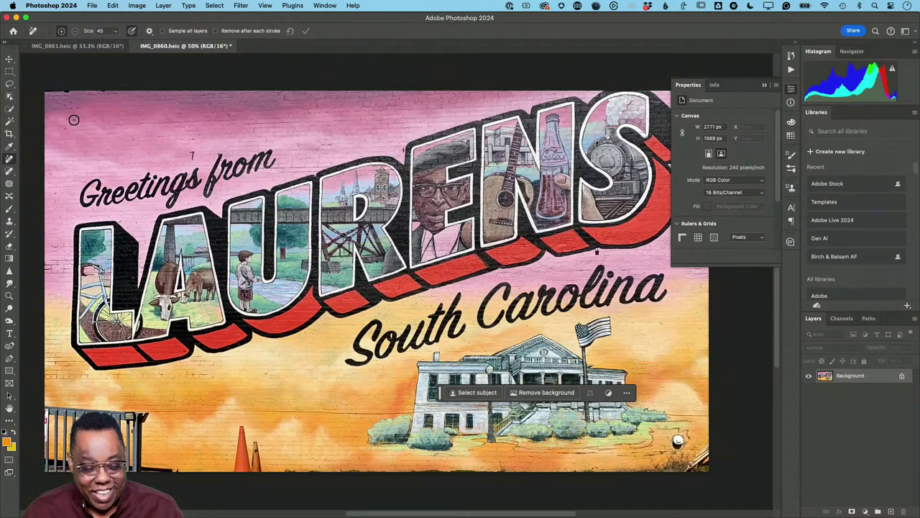
{"action": "left_click_drag", "start_coordinate": [60, 94], "coordinate": [82, 93]}
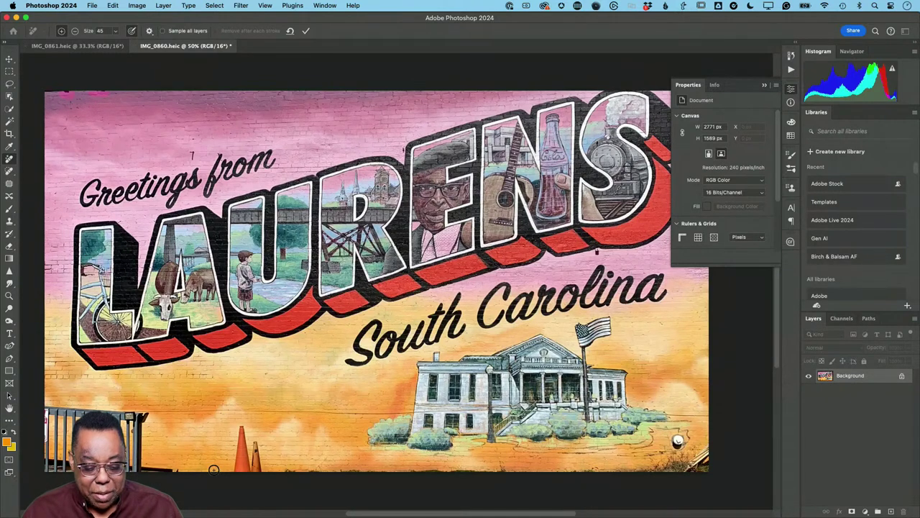
{"action": "mouse_move", "coordinate": [240, 428]}
{"action": "left_mouse_down"}
{"action": "mouse_move", "coordinate": [241, 474]}
{"action": "mouse_move", "coordinate": [240, 456]}
{"action": "mouse_move", "coordinate": [233, 470]}
{"action": "mouse_move", "coordinate": [238, 437]}
{"action": "mouse_move", "coordinate": [246, 477]}
{"action": "mouse_move", "coordinate": [250, 435]}
{"action": "mouse_move", "coordinate": [259, 477]}
{"action": "mouse_move", "coordinate": [288, 473]}
{"action": "left_mouse_up"}
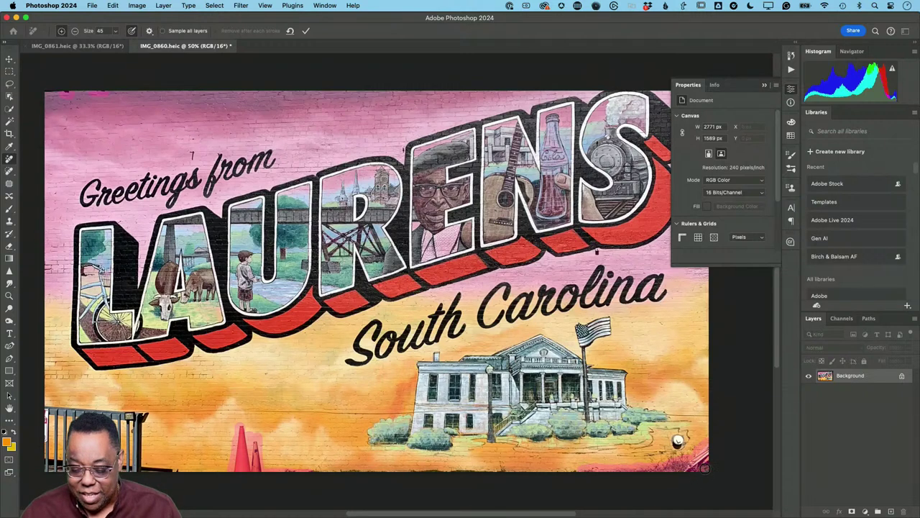
{"action": "left_click_drag", "start_coordinate": [704, 467], "coordinate": [683, 444]}
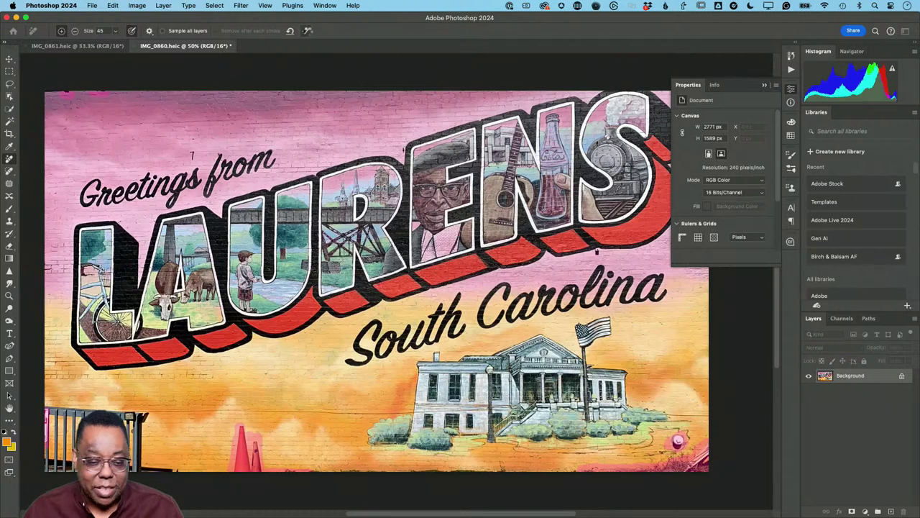
{"action": "left_click", "coordinate": [305, 31]}
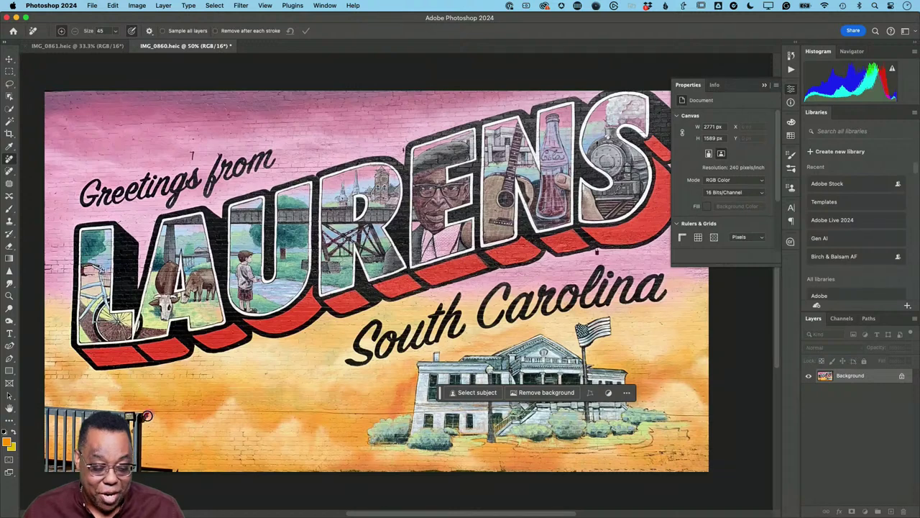
Remove the hardware sticking out of the fence, the dark remnants along the photo's bottom edge and the small mark above "Greetings from"
{"action": "left_click_drag", "start_coordinate": [143, 418], "coordinate": [142, 421]}
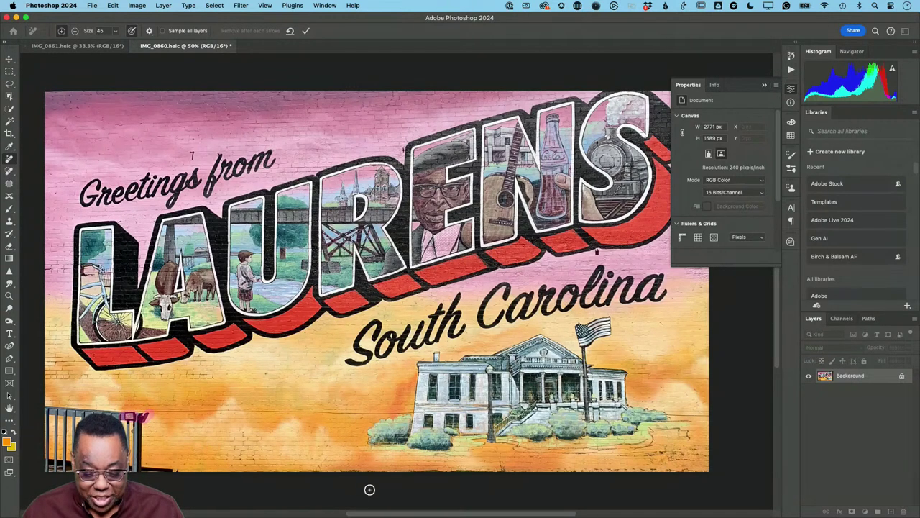
{"action": "mouse_move", "coordinate": [369, 489]}
{"action": "left_mouse_down"}
{"action": "mouse_move", "coordinate": [322, 477]}
{"action": "mouse_move", "coordinate": [586, 469]}
{"action": "mouse_move", "coordinate": [475, 505]}
{"action": "left_mouse_up"}
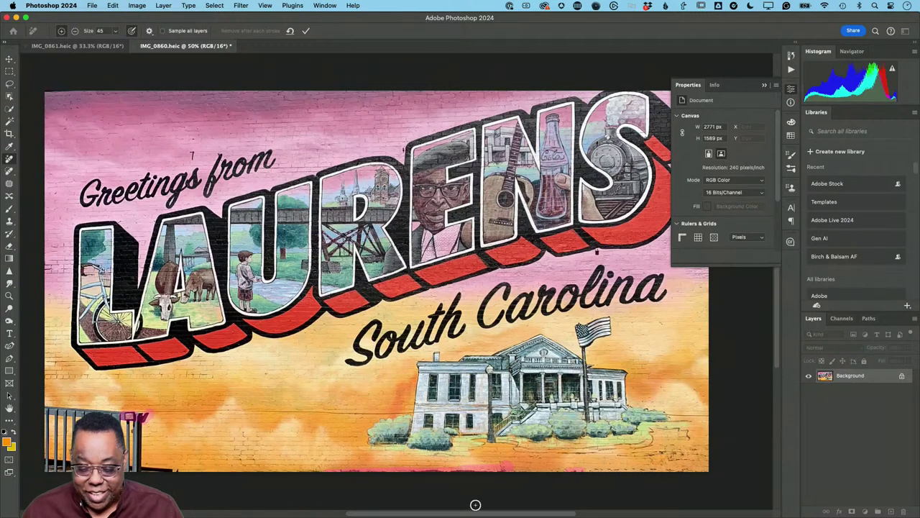
{"action": "left_click", "coordinate": [305, 30]}
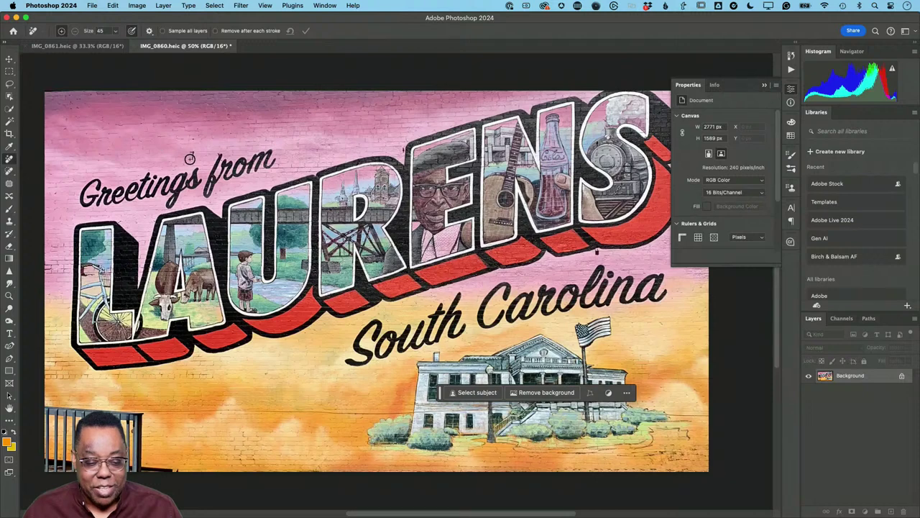
{"action": "left_click_drag", "start_coordinate": [192, 156], "coordinate": [199, 146]}
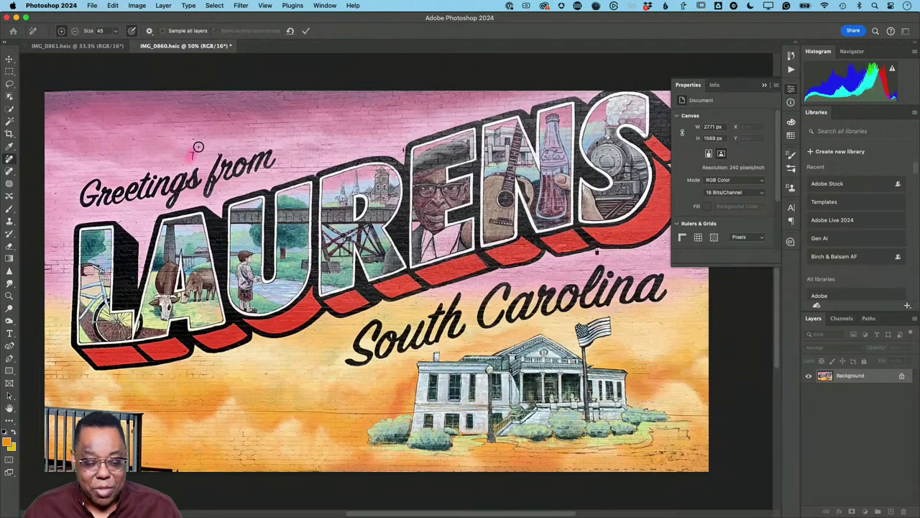
{"action": "left_click", "coordinate": [306, 31]}
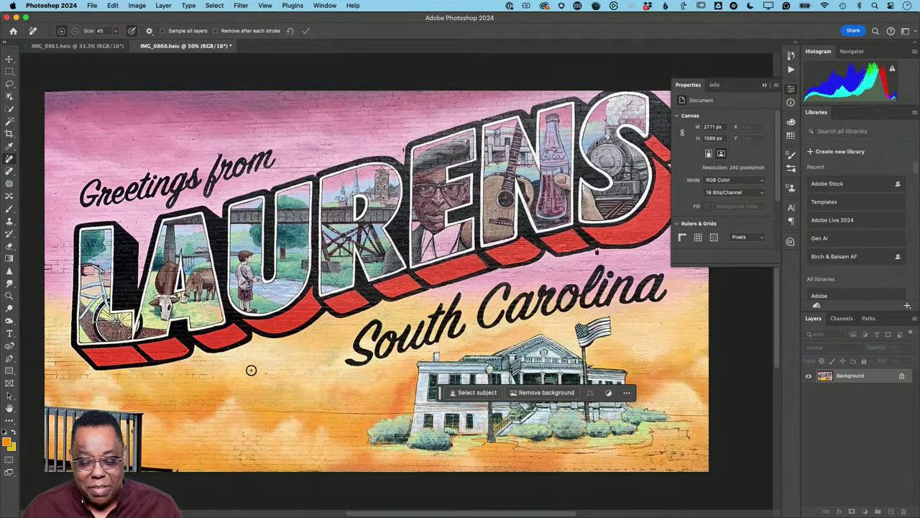
Select the woman standing in front of the mural in IMG_0861.heic with the Object Selection tool
{"action": "left_click", "coordinate": [79, 45]}
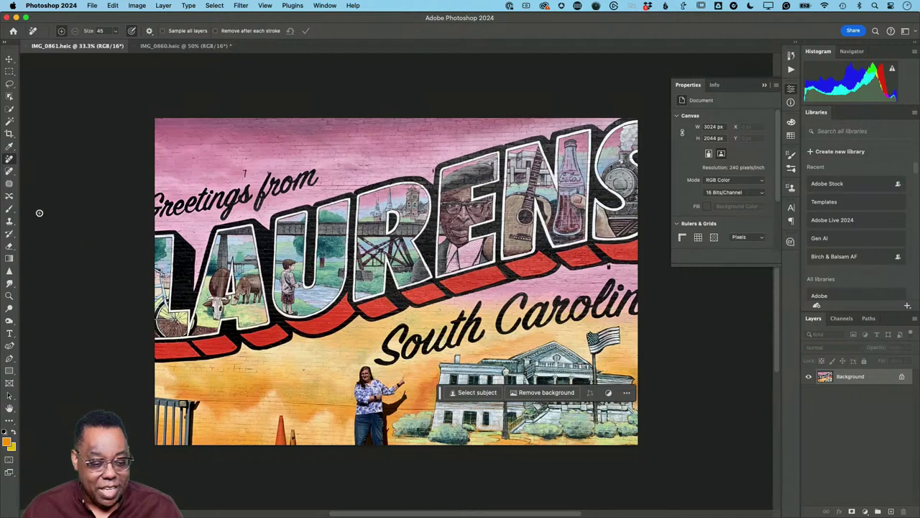
{"action": "left_click", "coordinate": [10, 97]}
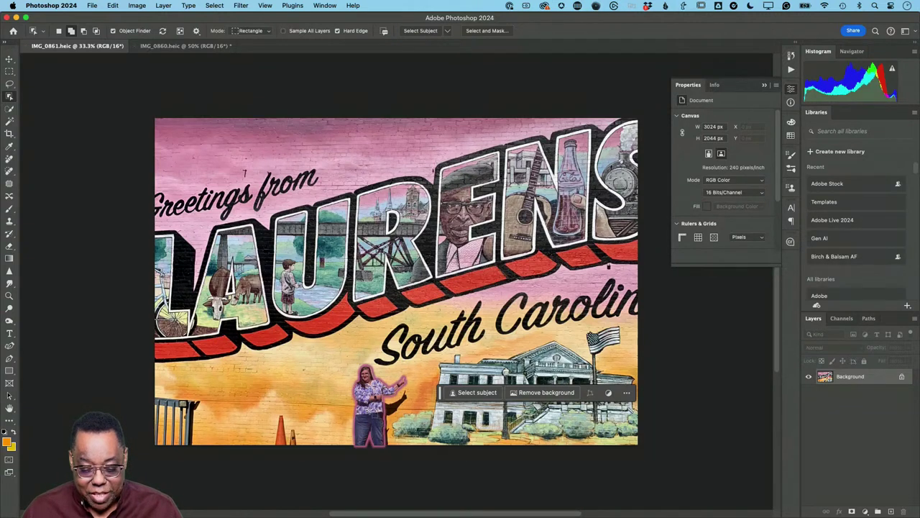
{"action": "left_click", "coordinate": [367, 423]}
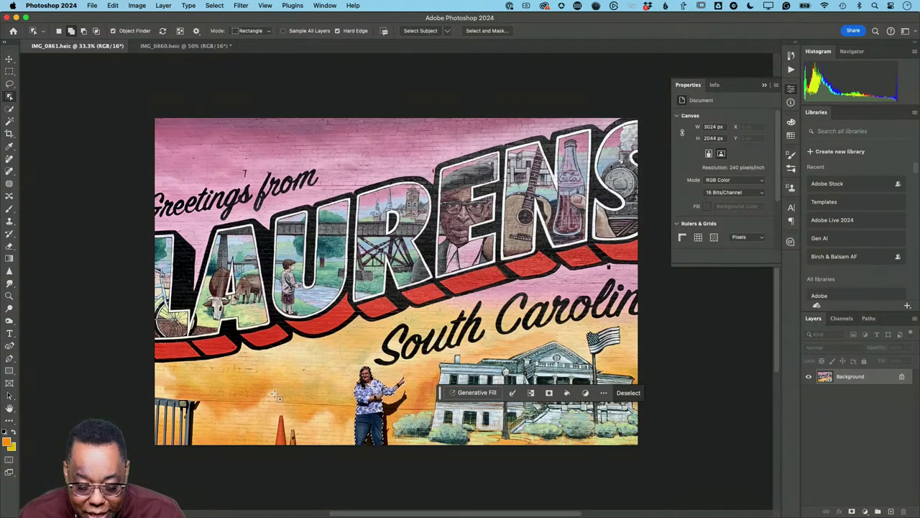
{"action": "key", "text": "super+equal"}
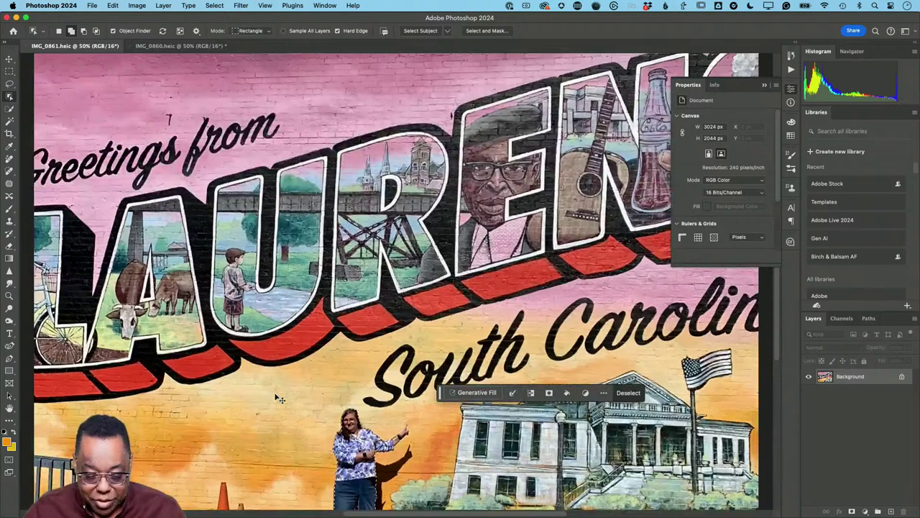
{"action": "scroll", "coordinate": [405, 282], "scroll_direction": "down", "scroll_amount": 2}
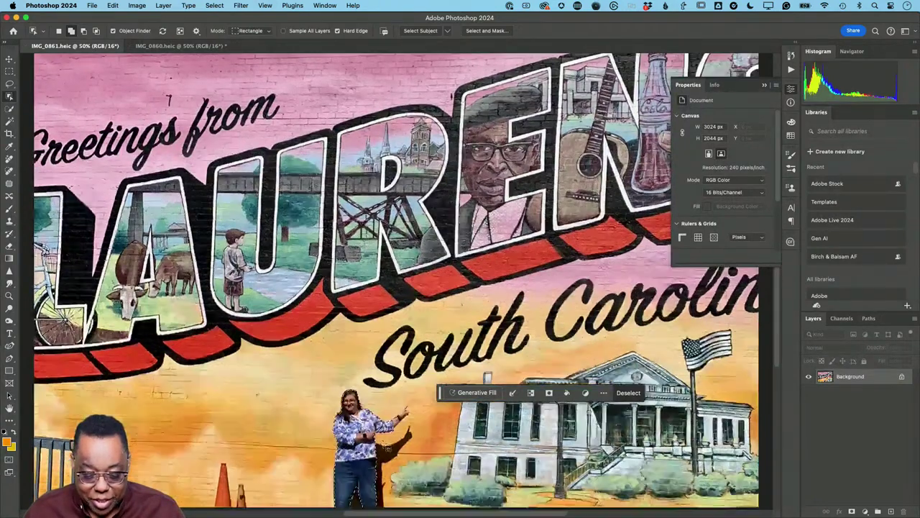
{"action": "scroll", "coordinate": [384, 444], "scroll_direction": "down", "scroll_amount": 5}
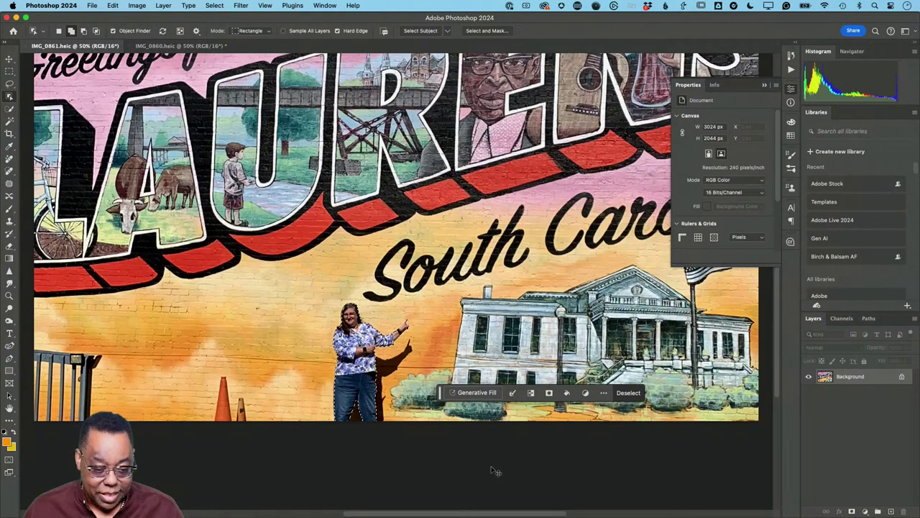
Paste the woman into IMG_0860.heic and move her down to the photo's bottom edge, beside the painted courthouse
{"action": "left_click", "coordinate": [153, 45]}
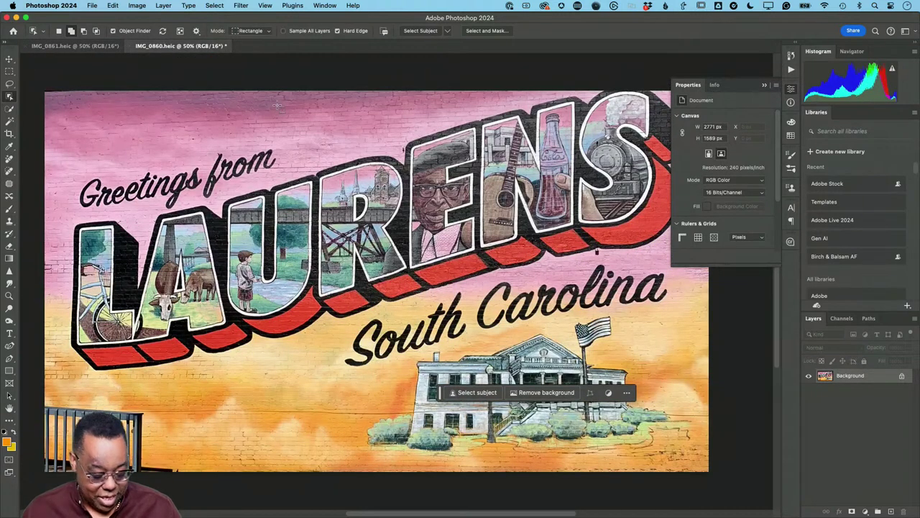
{"action": "key", "text": "super+v"}
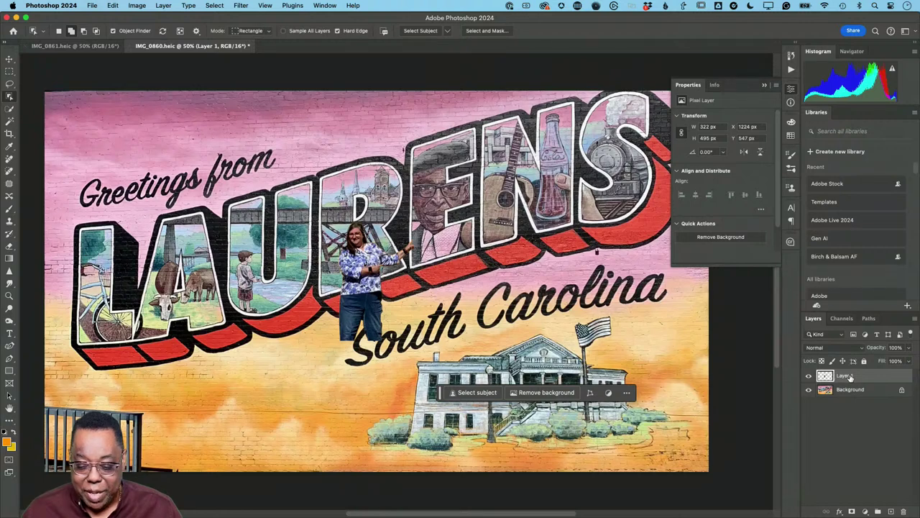
{"action": "left_click", "coordinate": [9, 60]}
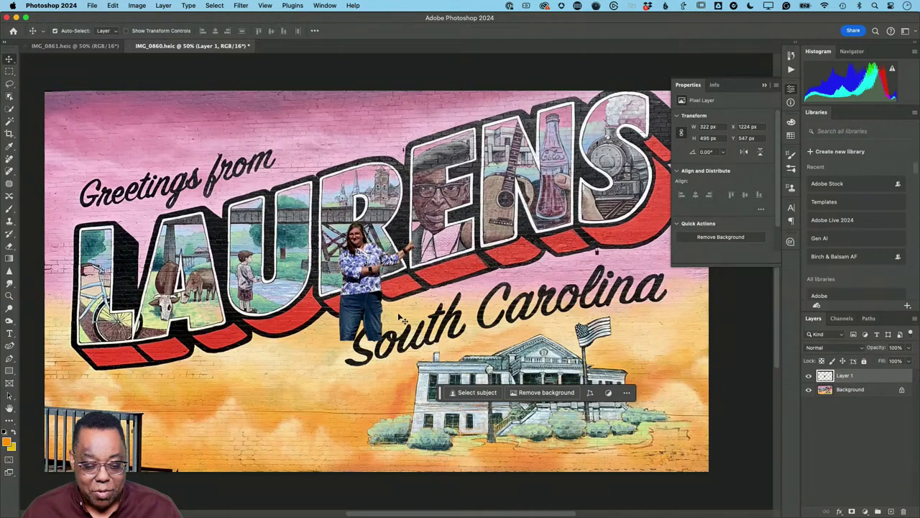
{"action": "left_click_drag", "start_coordinate": [356, 266], "coordinate": [325, 368]}
{"action": "left_click_drag", "start_coordinate": [319, 372], "coordinate": [317, 375]}
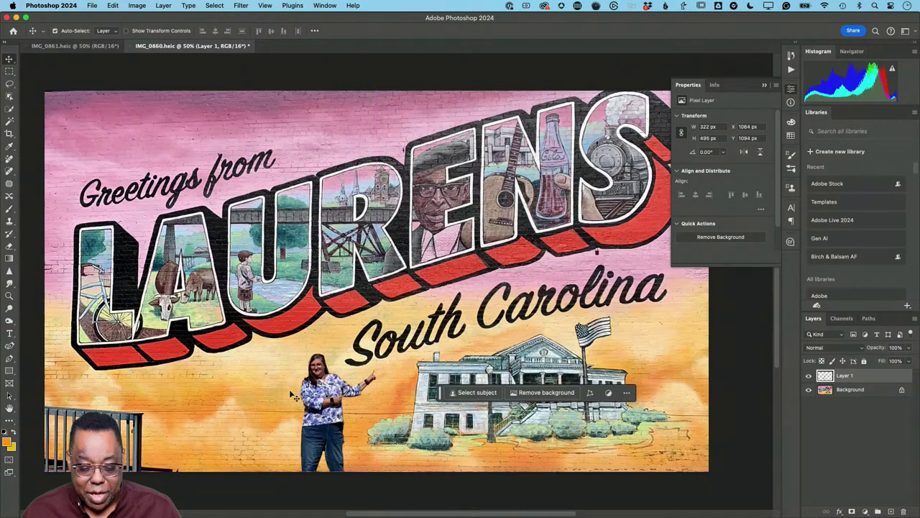
{"action": "left_click", "coordinate": [235, 501]}
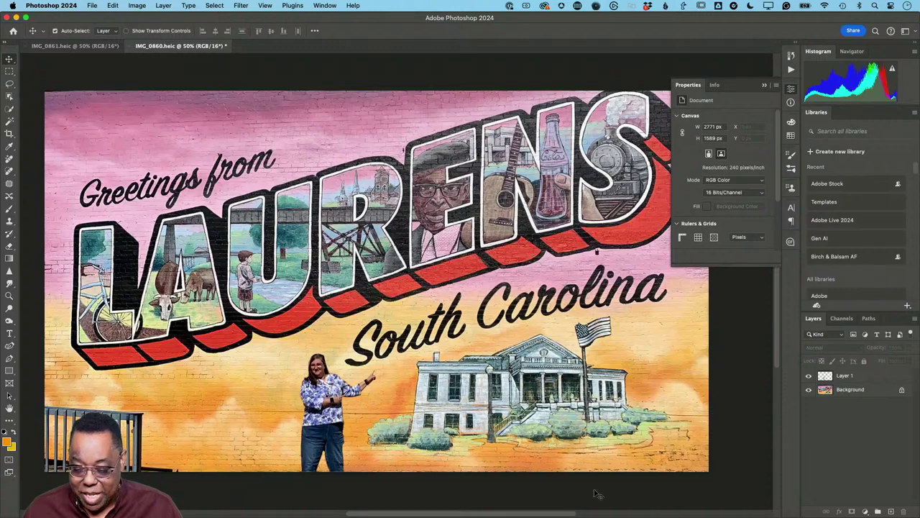
Stamp Layer 1 and the Background into a new merged layer on top, and hide the two layers beneath it
{"action": "left_click", "coordinate": [839, 381]}
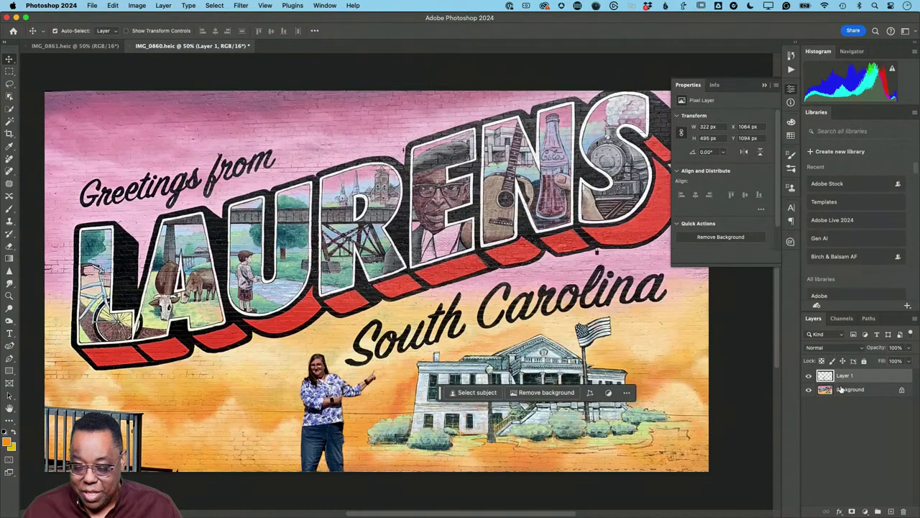
{"action": "left_click", "coordinate": [840, 390], "text": "shift"}
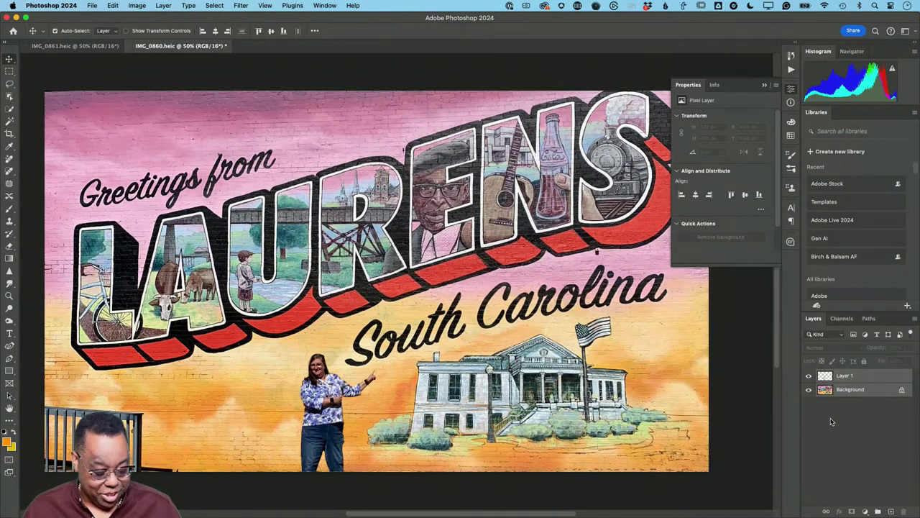
{"action": "key", "text": "super"}
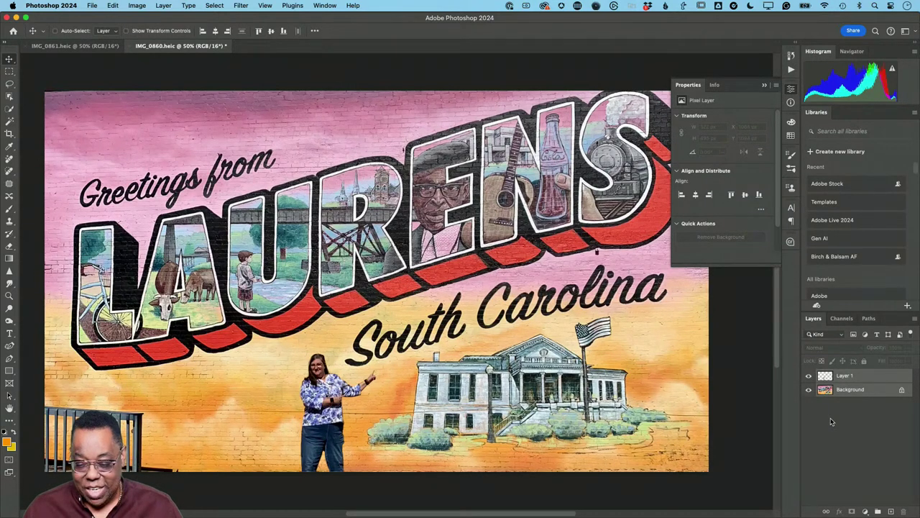
{"action": "key", "text": "super+alt+shift+e"}
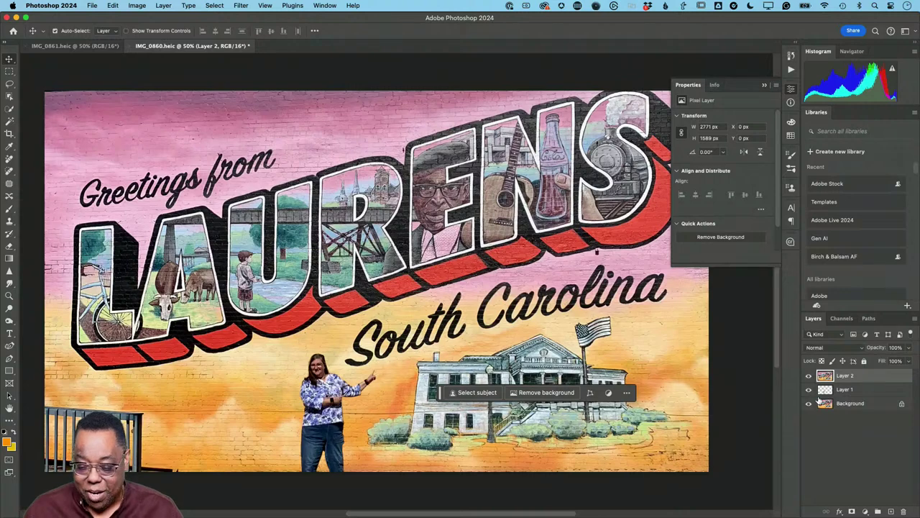
{"action": "left_click_drag", "start_coordinate": [808, 389], "coordinate": [808, 414]}
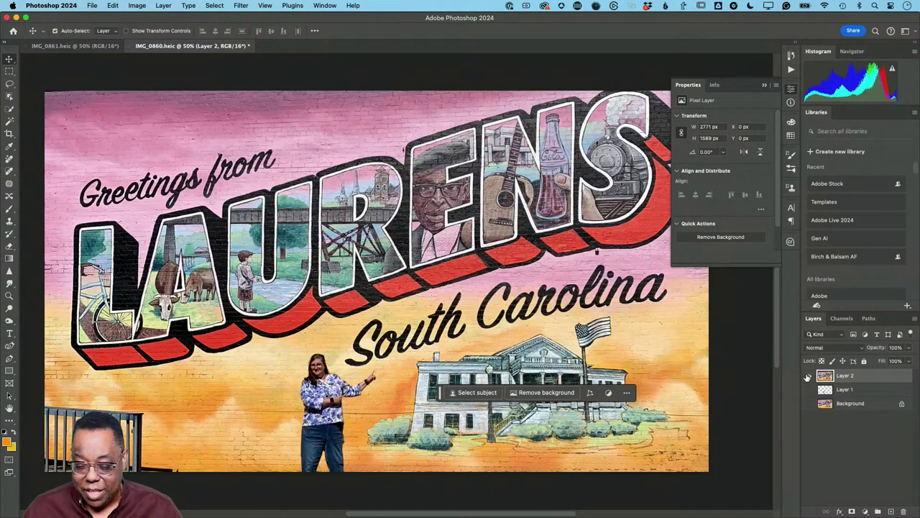
{"action": "left_click", "coordinate": [808, 375]}
{"action": "left_click", "coordinate": [808, 376]}
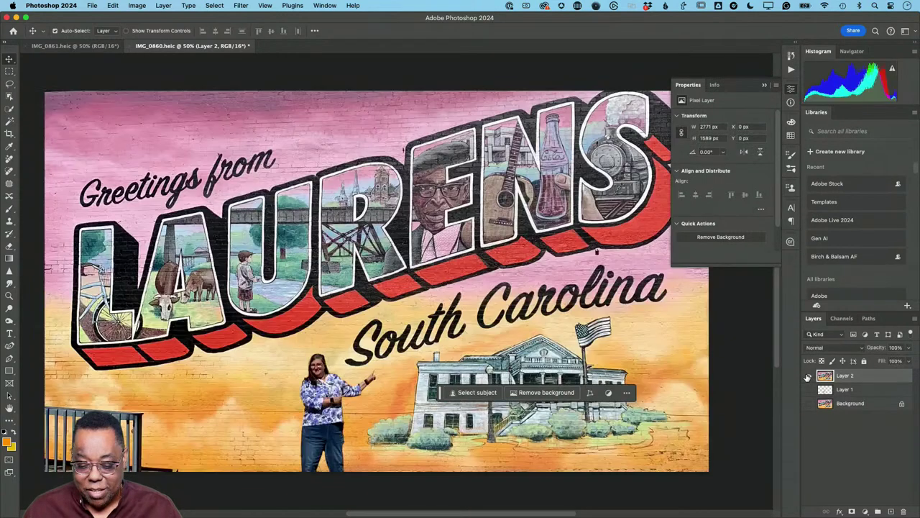
Rename the merged layer as composite
{"action": "double_click", "coordinate": [845, 376]}
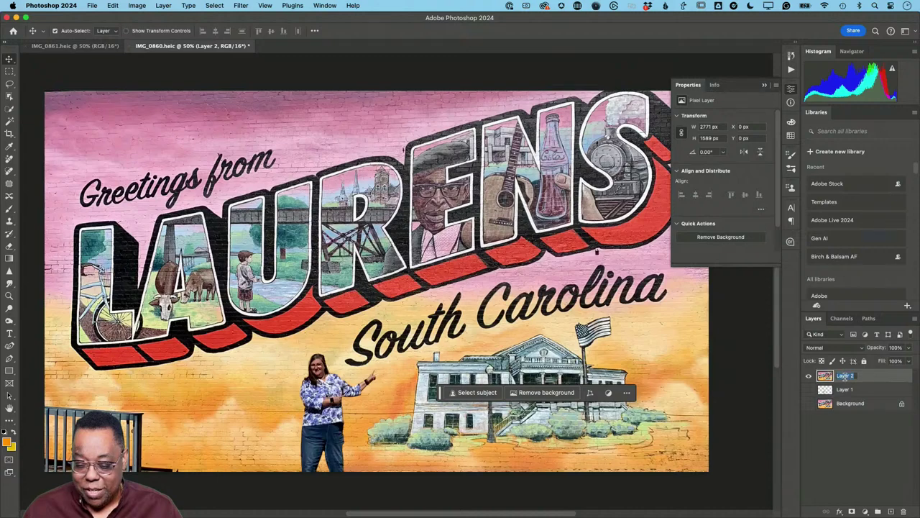
{"action": "type", "text": "comp"}
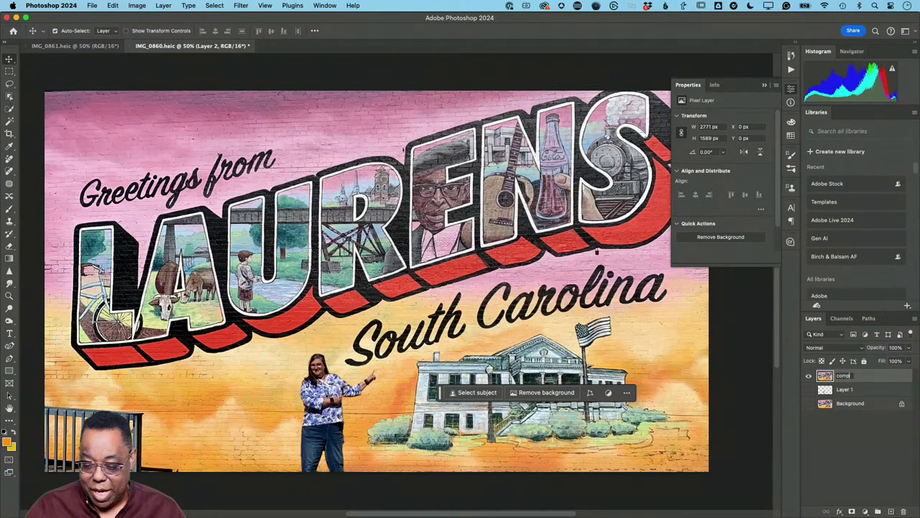
{"action": "type", "text": "osite"}
{"action": "key", "text": "Return"}
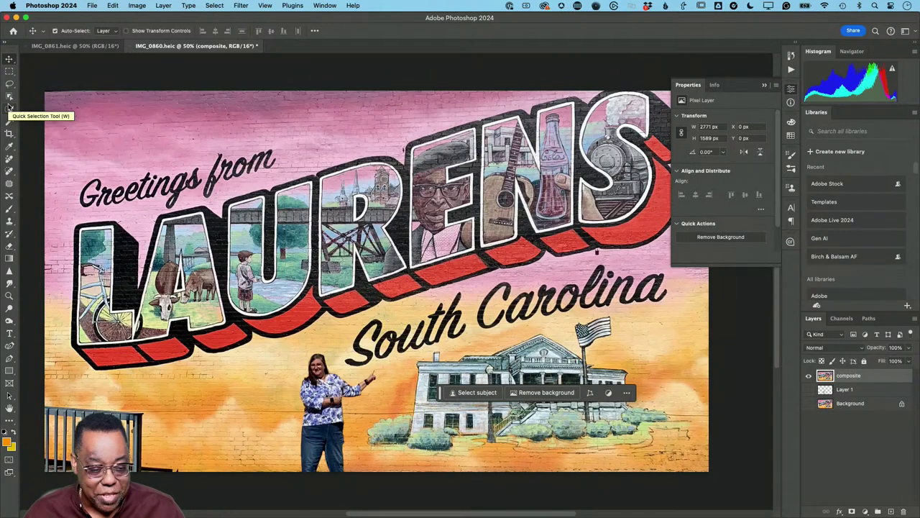
Extend the canvas below the photo's bottom edge with the Crop tool, filling it by Generative Expand without a prompt
{"action": "left_click", "coordinate": [9, 134]}
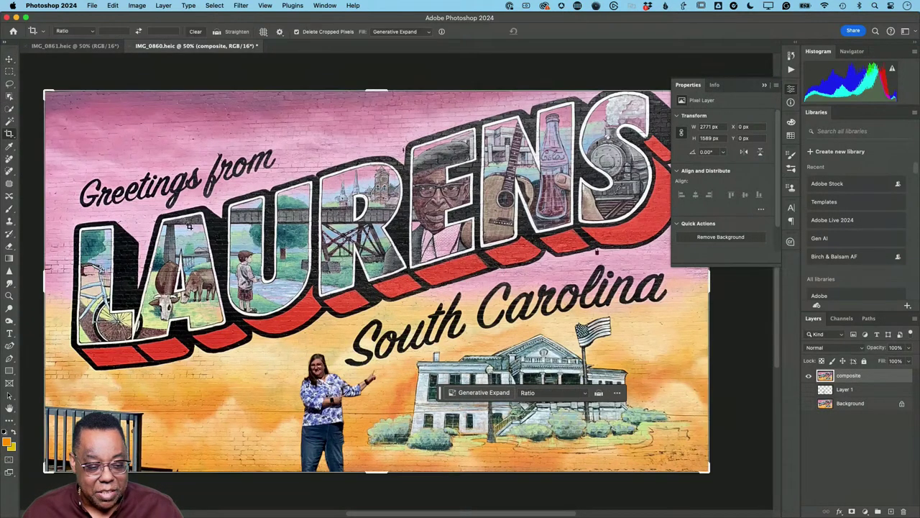
{"action": "scroll", "coordinate": [313, 284], "scroll_direction": "down", "scroll_amount": 2}
{"action": "scroll", "coordinate": [314, 283], "scroll_direction": "down", "scroll_amount": 2}
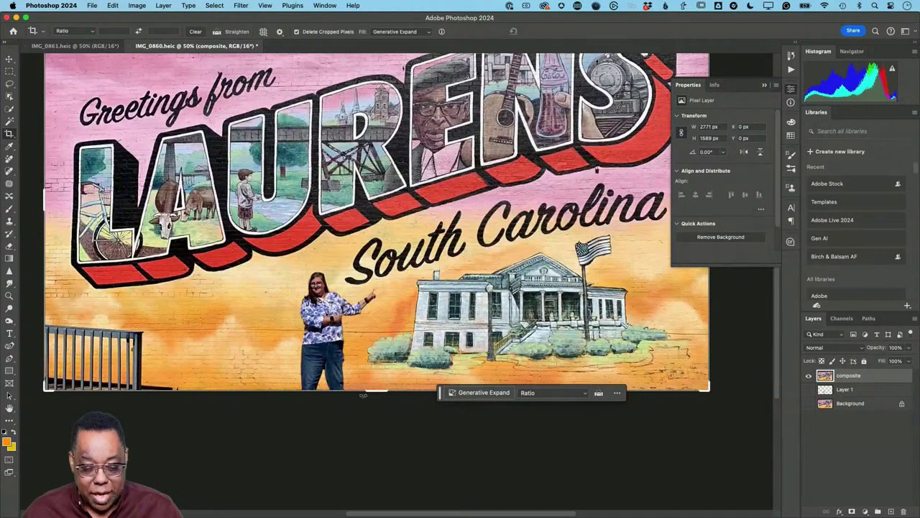
{"action": "left_click_drag", "start_coordinate": [379, 392], "coordinate": [377, 411]}
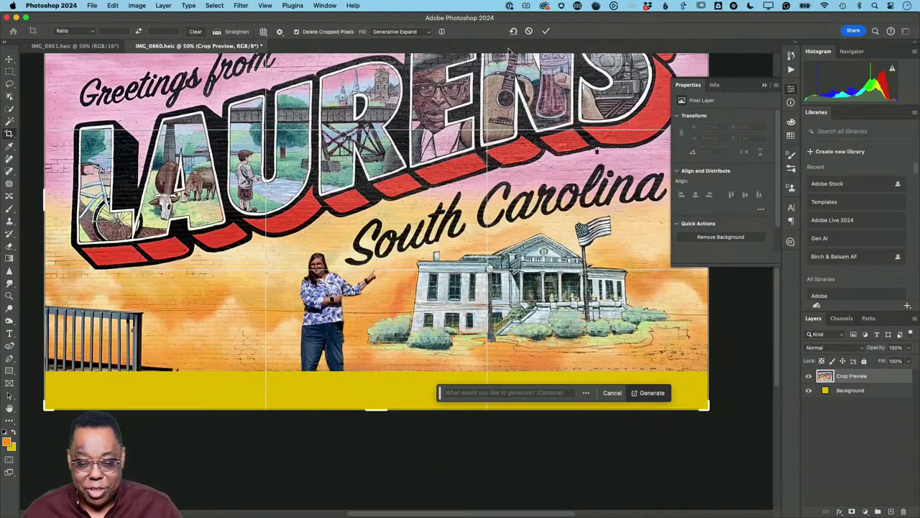
{"action": "left_click", "coordinate": [545, 31]}
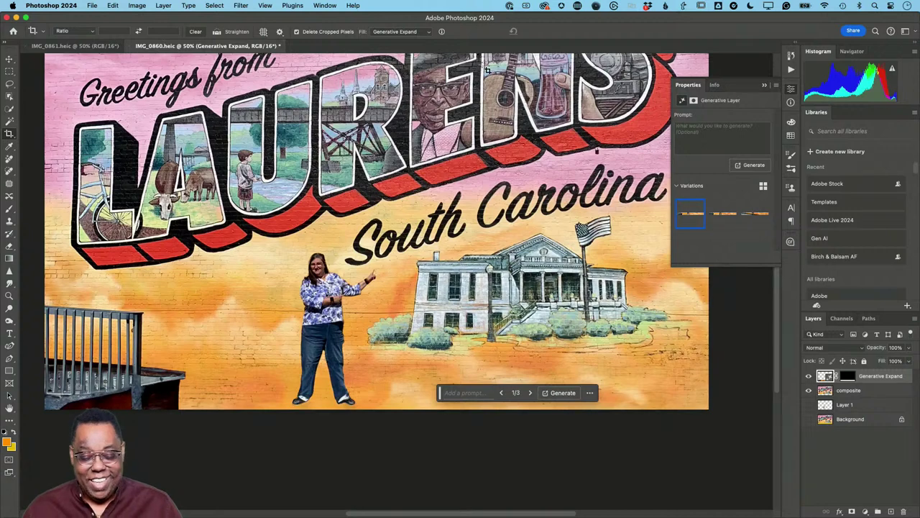
Compare the three Generative Expand variations and generate another set without a prompt
{"action": "left_click", "coordinate": [718, 215]}
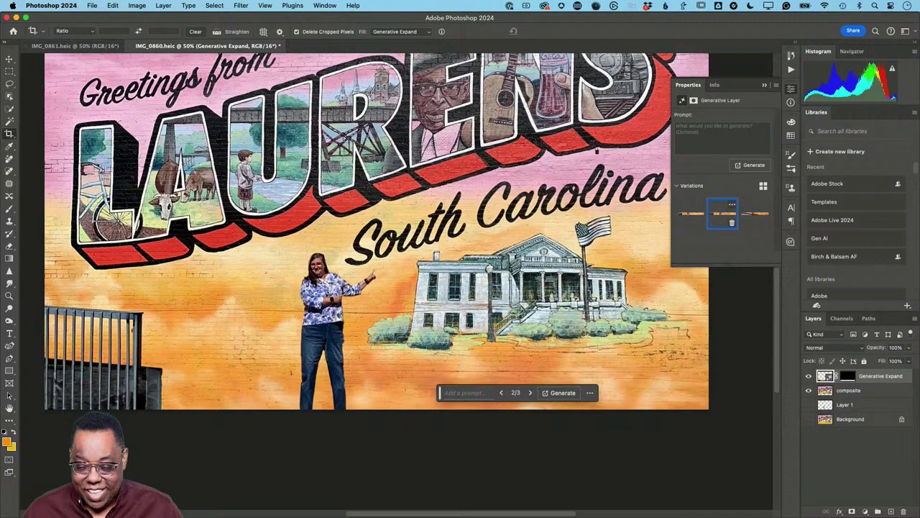
{"action": "left_click", "coordinate": [749, 218]}
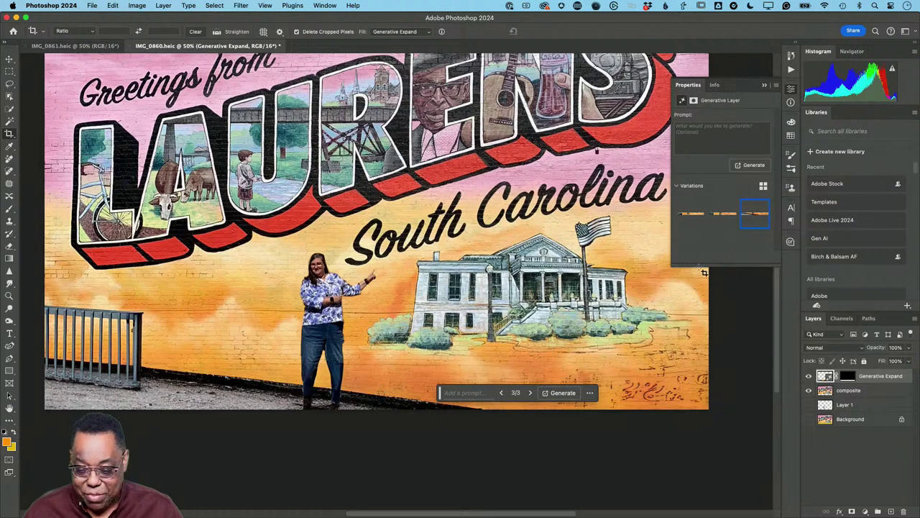
{"action": "left_click", "coordinate": [692, 217]}
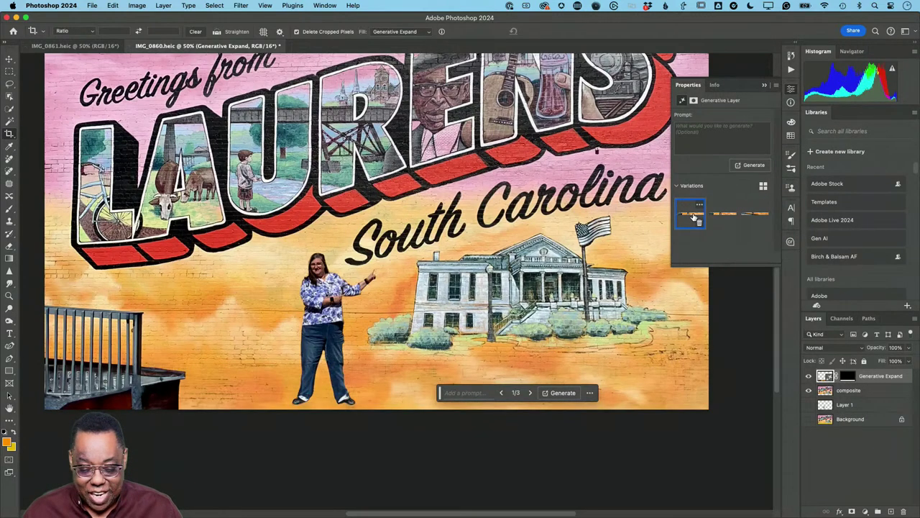
{"action": "left_click", "coordinate": [751, 166]}
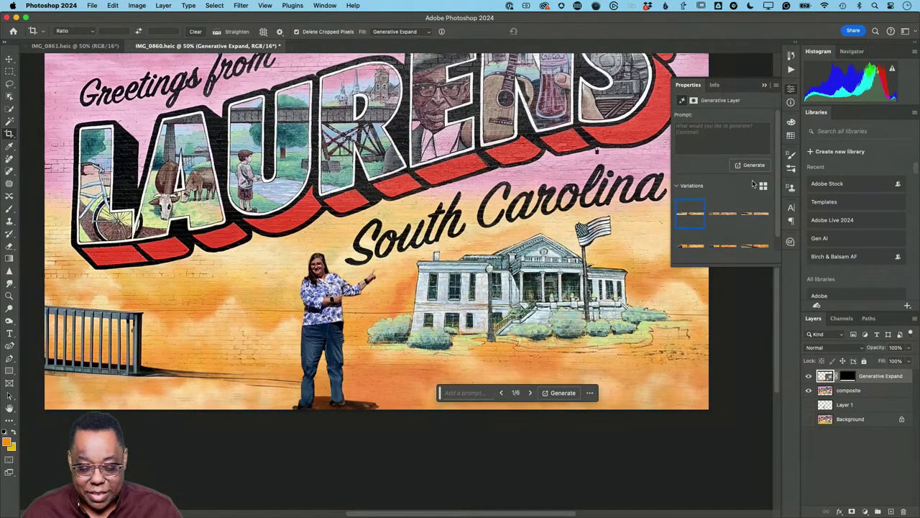
Review the variations and delete those with the long fence shadow, the cut-off feet, the gravel ground and the free-standing barrier
{"action": "left_click", "coordinate": [726, 219]}
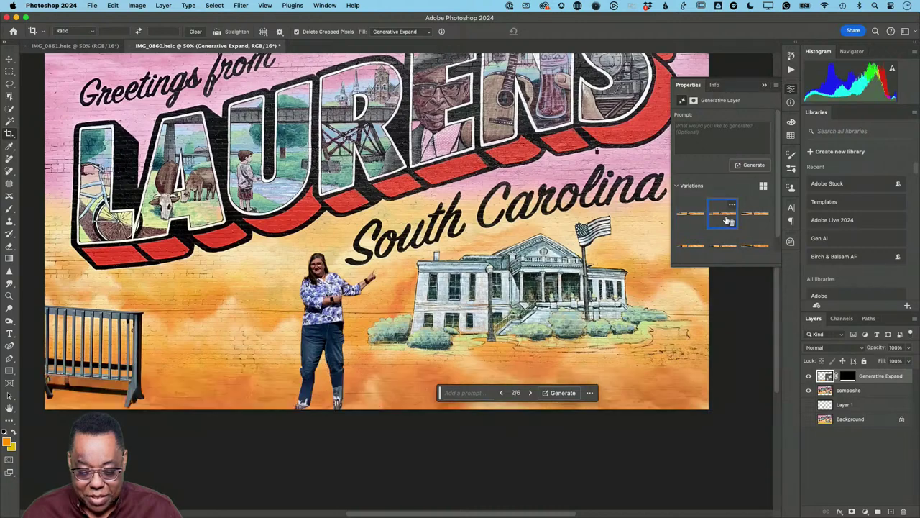
{"action": "left_click", "coordinate": [749, 216]}
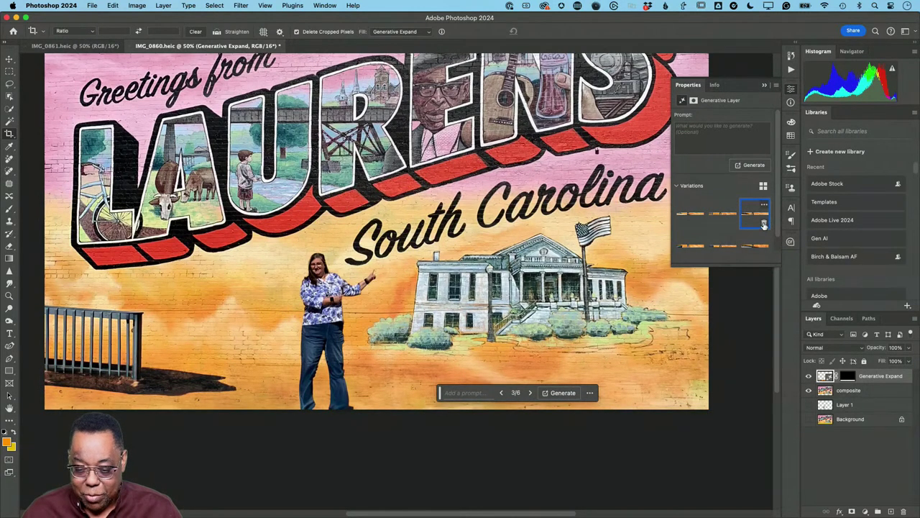
{"action": "left_click", "coordinate": [763, 224]}
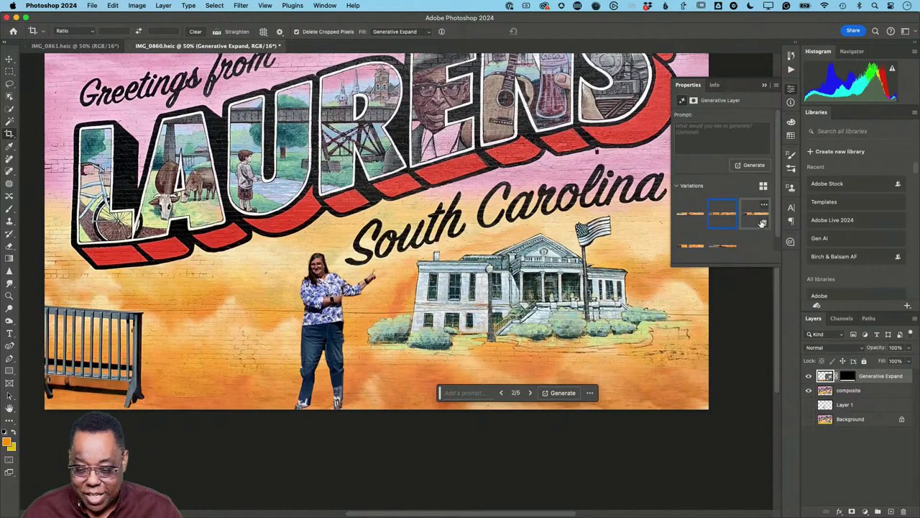
{"action": "left_click", "coordinate": [691, 216]}
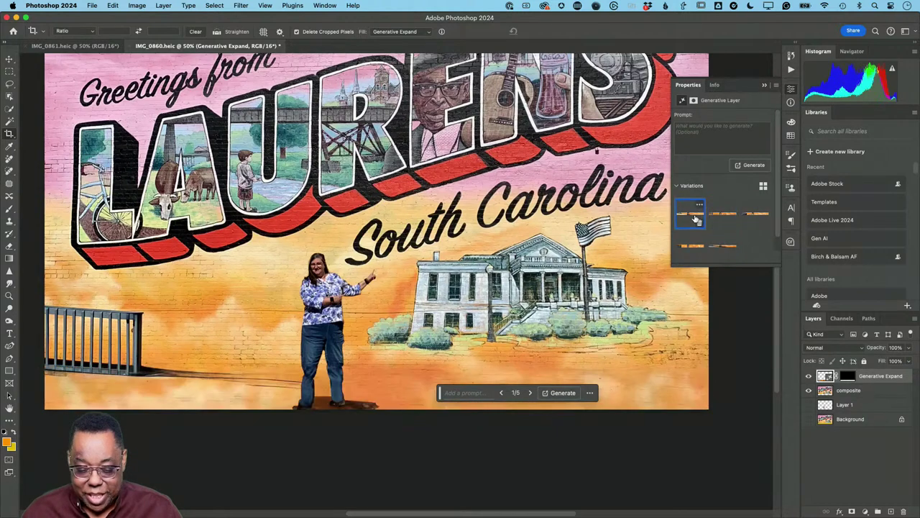
{"action": "left_click", "coordinate": [692, 247]}
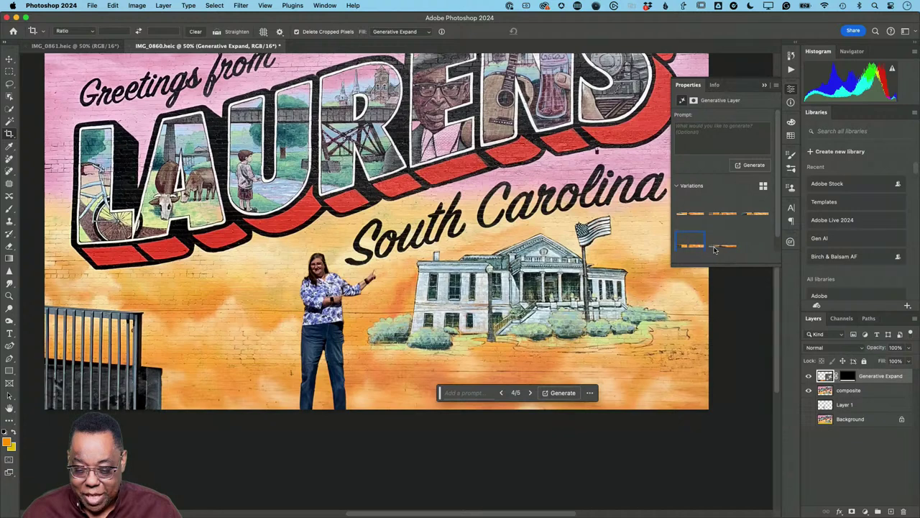
{"action": "scroll", "coordinate": [697, 248], "scroll_direction": "down", "scroll_amount": 1}
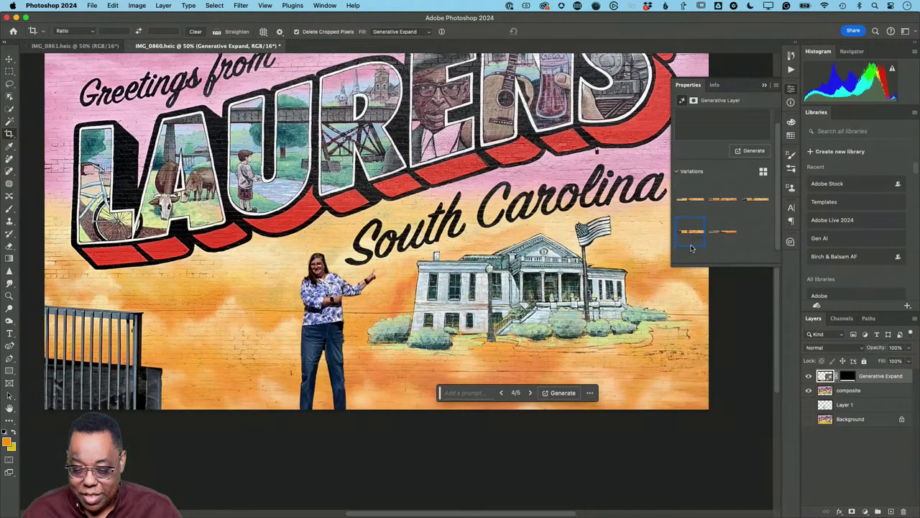
{"action": "left_click", "coordinate": [700, 243]}
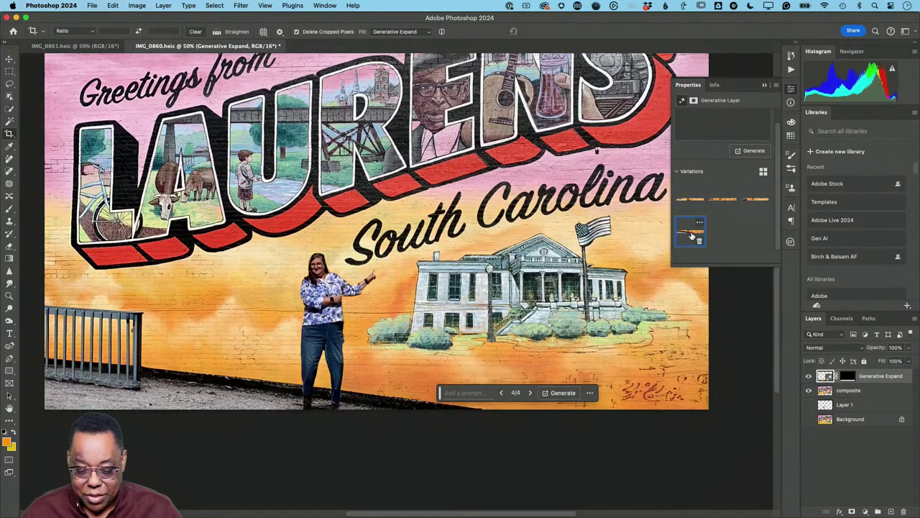
{"action": "left_click", "coordinate": [699, 241]}
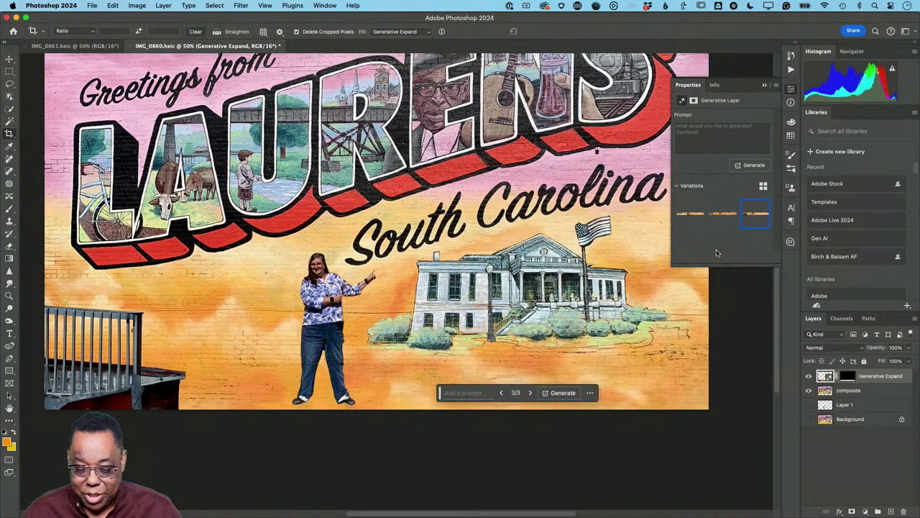
{"action": "left_click", "coordinate": [721, 223]}
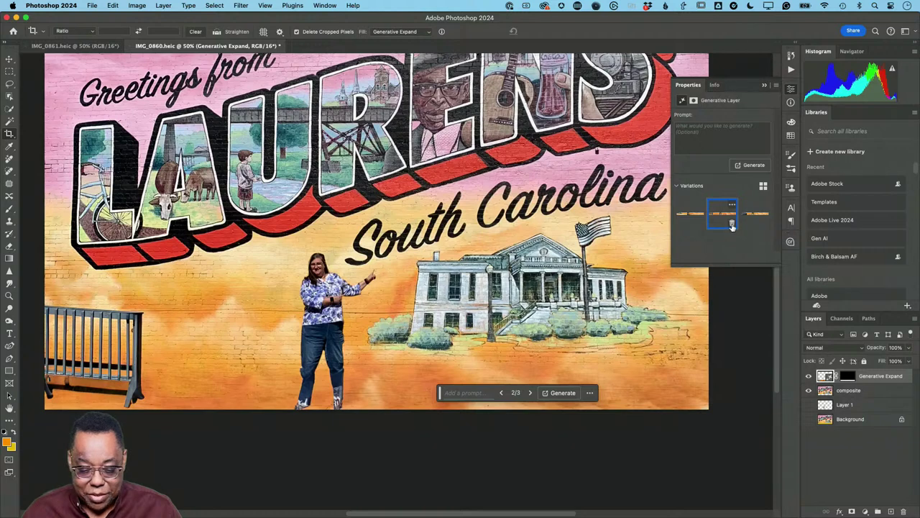
{"action": "left_click", "coordinate": [732, 225]}
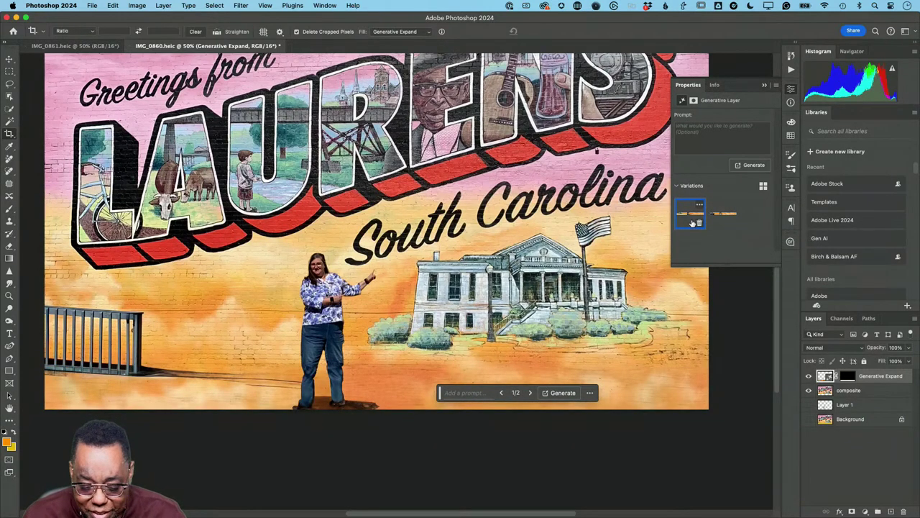
Compare the two remaining variations and keep the one with the woman's full shoes and the dark platform under the fence
{"action": "left_click", "coordinate": [715, 217]}
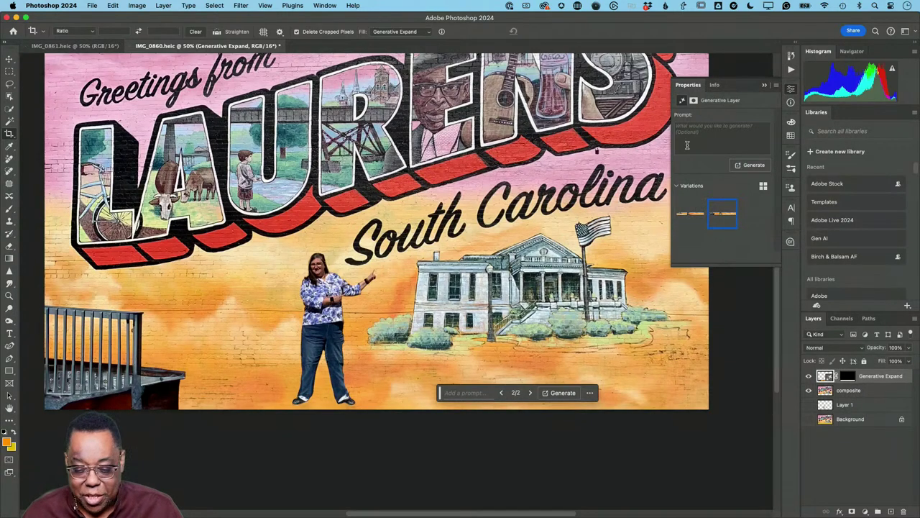
{"action": "left_click", "coordinate": [690, 214]}
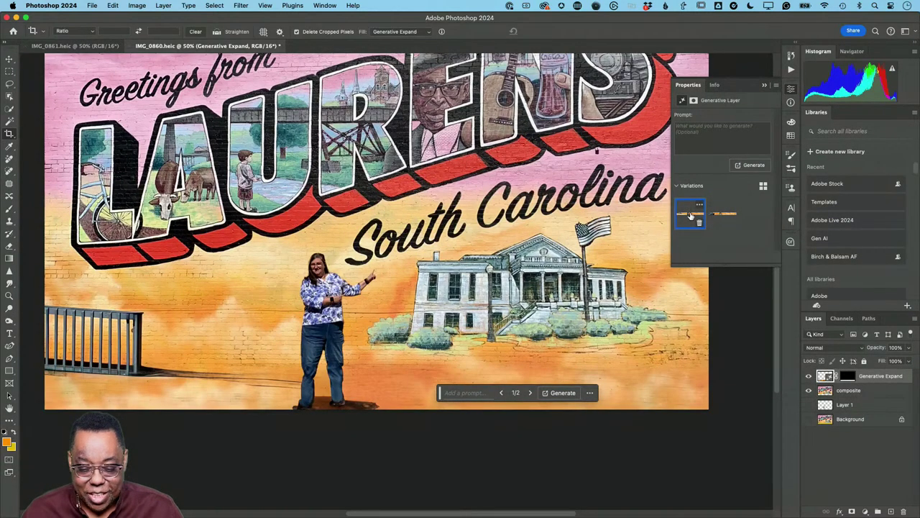
{"action": "left_click", "coordinate": [716, 216]}
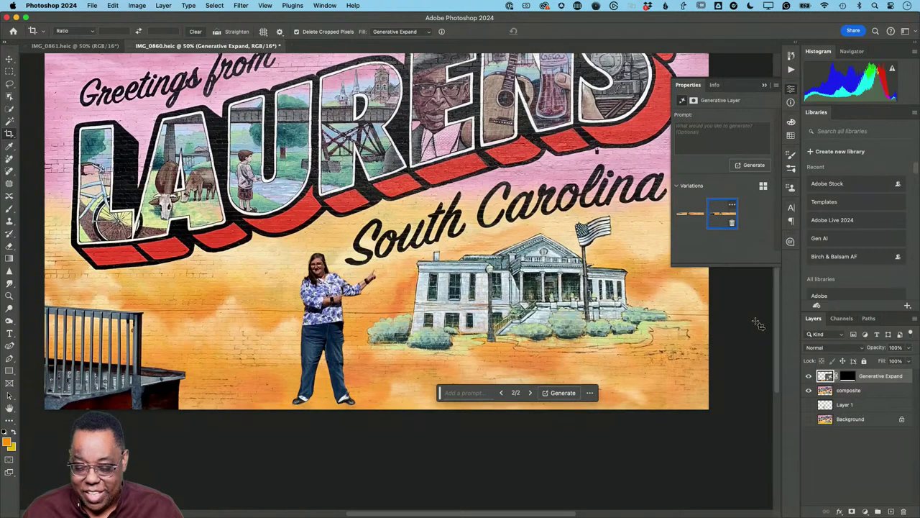
Toggle the visibility of the Generative Expand layer to compare the image with and without the generated extension
{"action": "left_click", "coordinate": [809, 377]}
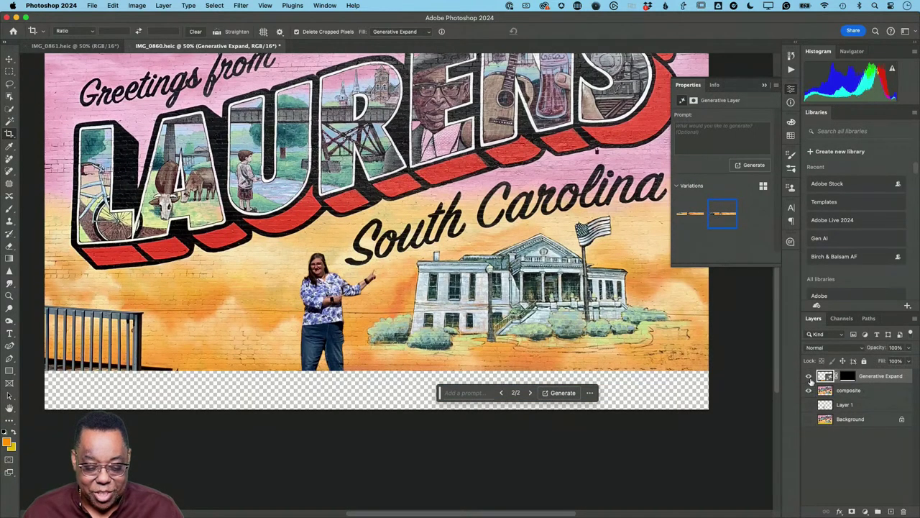
{"action": "left_click", "coordinate": [809, 377]}
{"action": "left_click", "coordinate": [809, 376]}
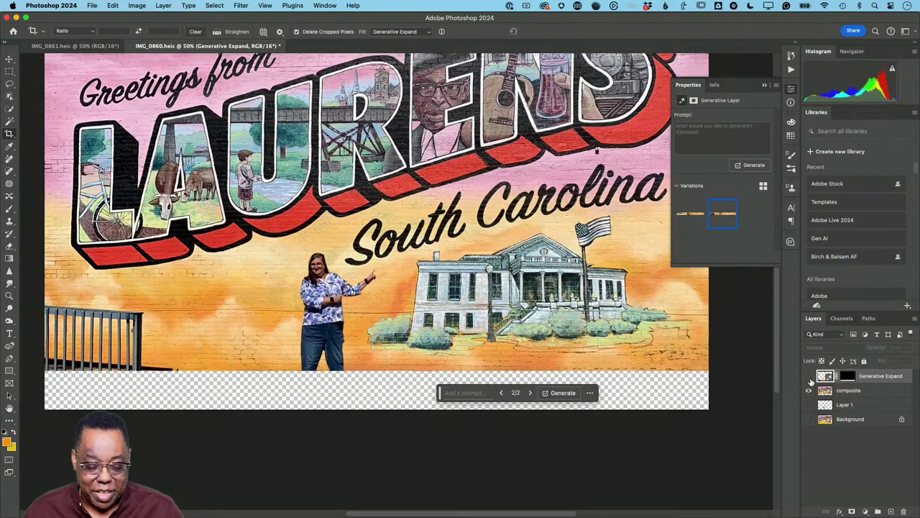
{"action": "left_click", "coordinate": [809, 377]}
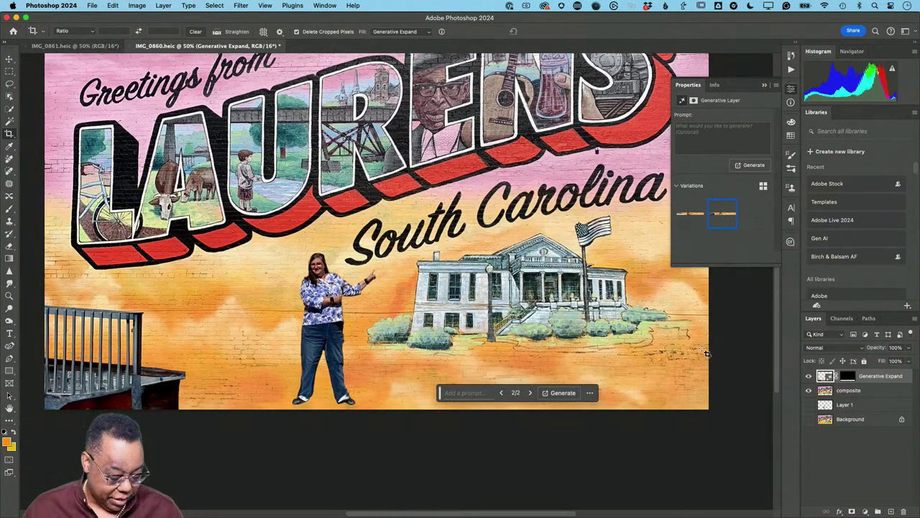
Crop a thin strip off the composite's bottom edge, just below the woman's shoes
{"action": "left_click", "coordinate": [529, 328]}
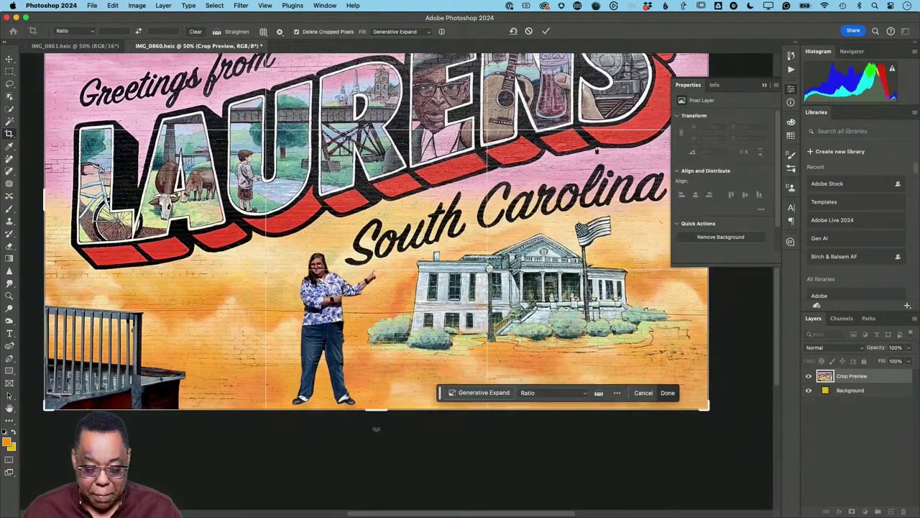
{"action": "left_click_drag", "start_coordinate": [379, 410], "coordinate": [380, 408]}
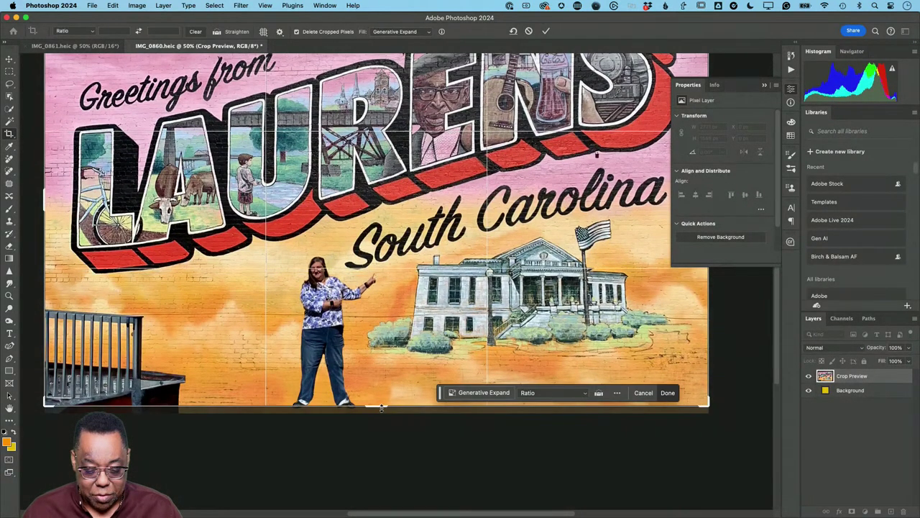
{"action": "left_click_drag", "start_coordinate": [382, 407], "coordinate": [381, 408]}
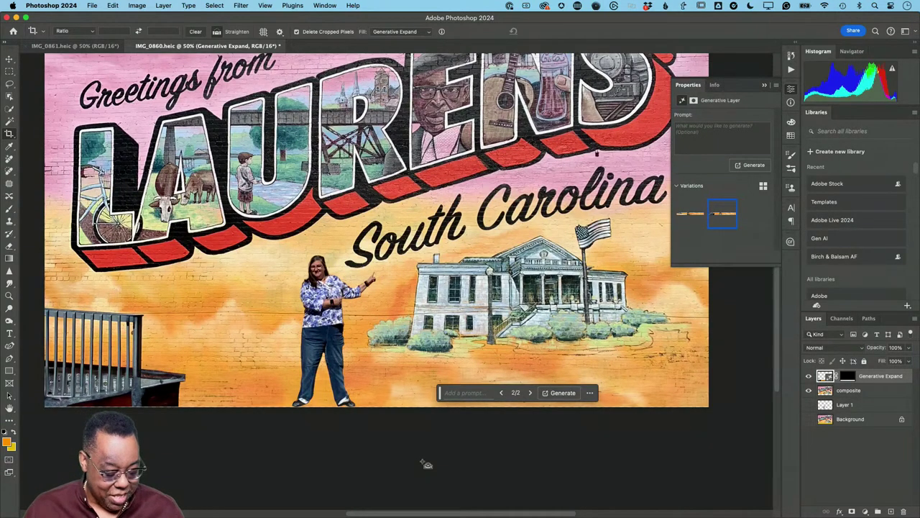
Save and close the mural composite, and close IMG_0861.heic without saving its changes
{"action": "key", "text": "super+w"}
{"action": "left_click", "coordinate": [460, 191]}
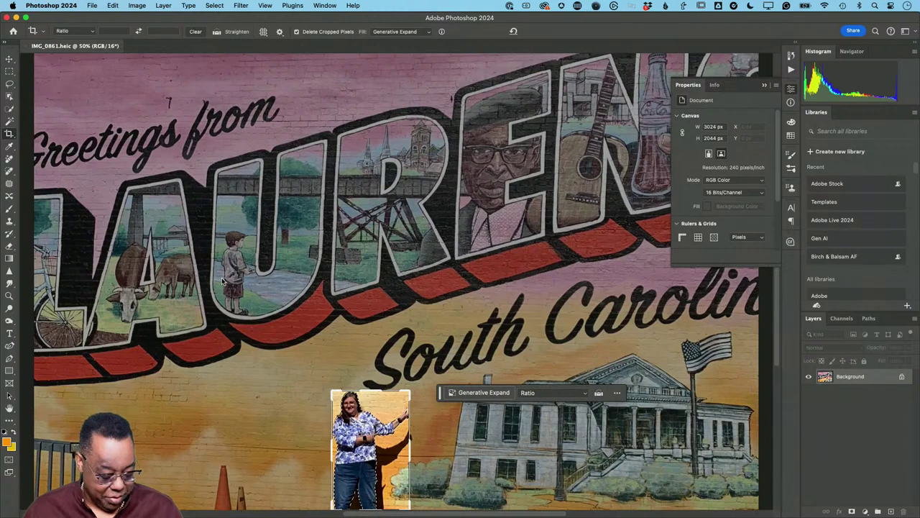
{"action": "key", "text": "v"}
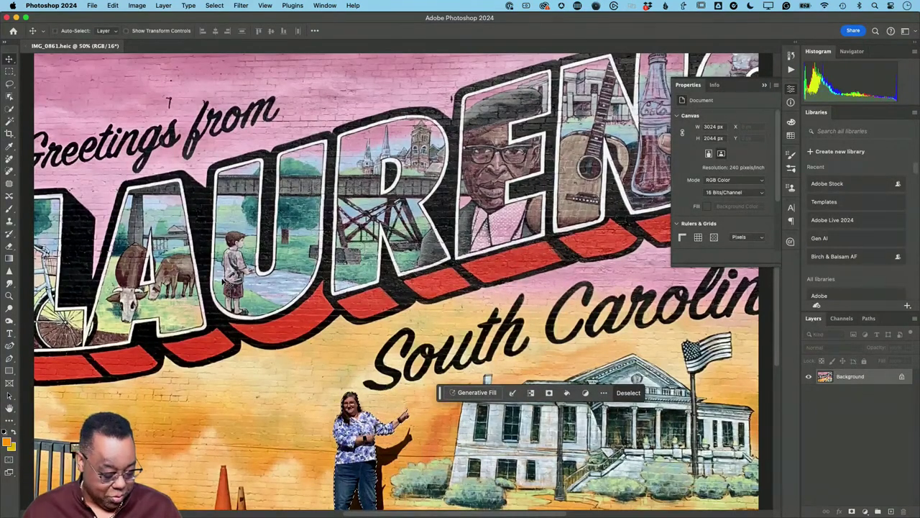
{"action": "key", "text": "super+w"}
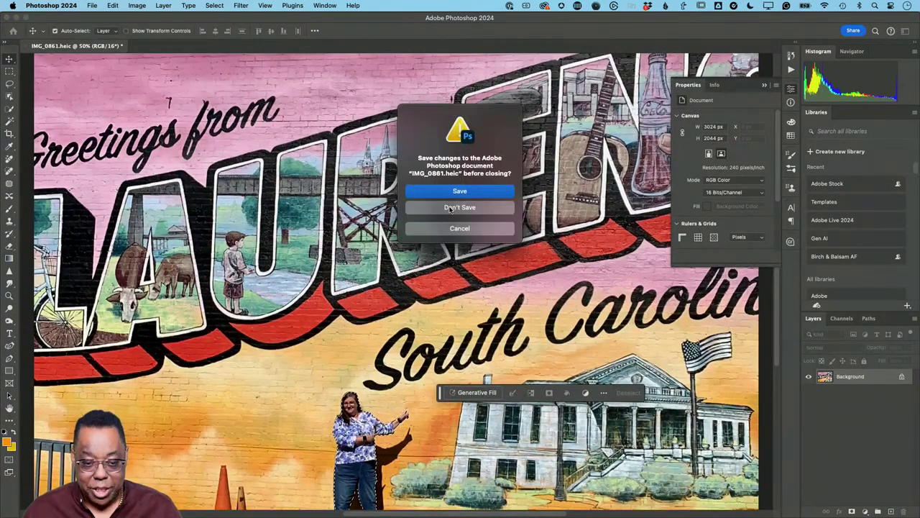
{"action": "left_click", "coordinate": [456, 207]}
Switch to Lightroom Classic and compare the finished IMG_0860-Edit.psd composite with the two original mural shots in full-screen view
{"action": "key", "text": "super+Tab"}
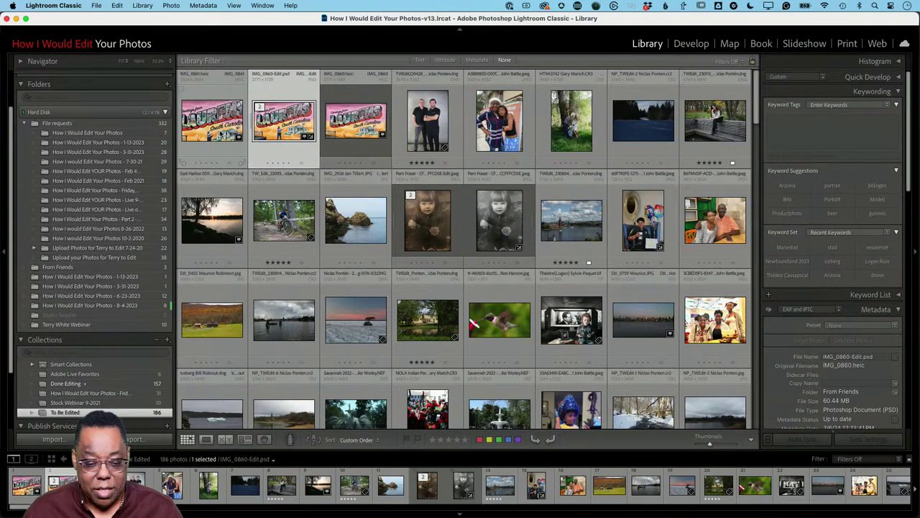
{"action": "left_click", "coordinate": [225, 134]}
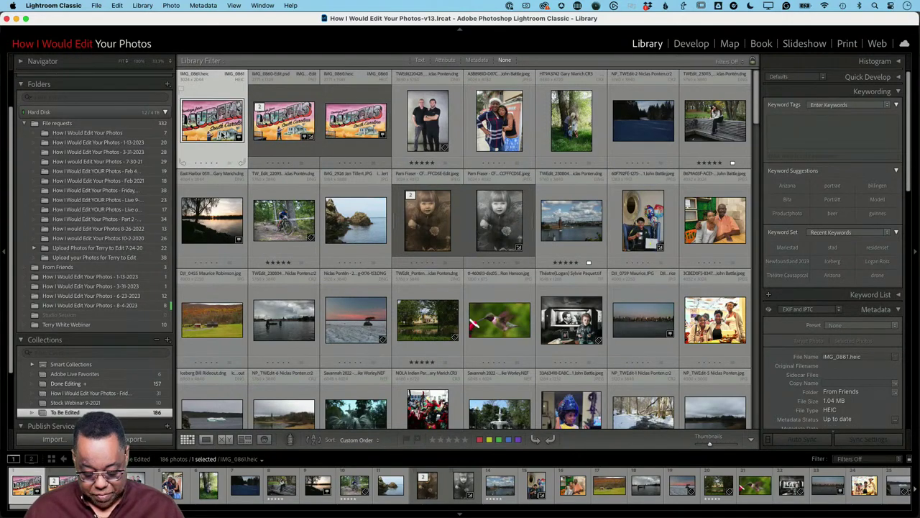
{"action": "key", "text": "f"}
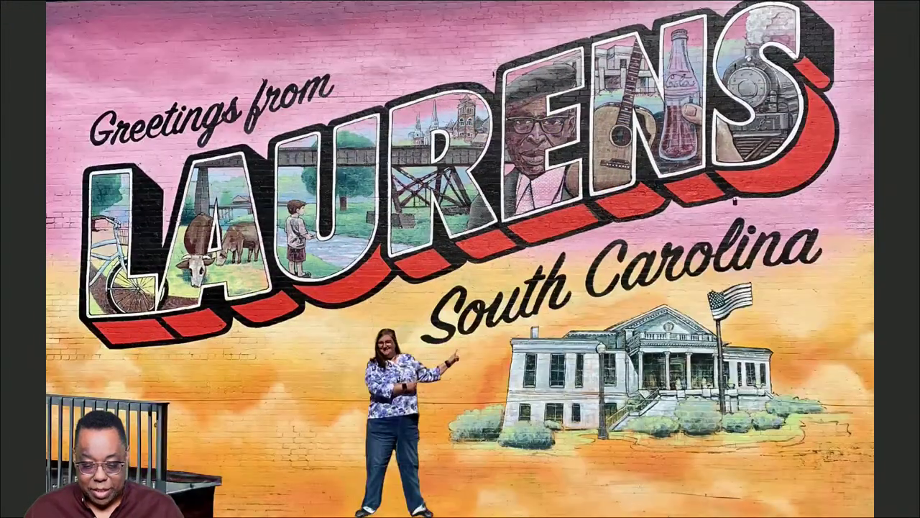
{"action": "key", "text": "Right"}
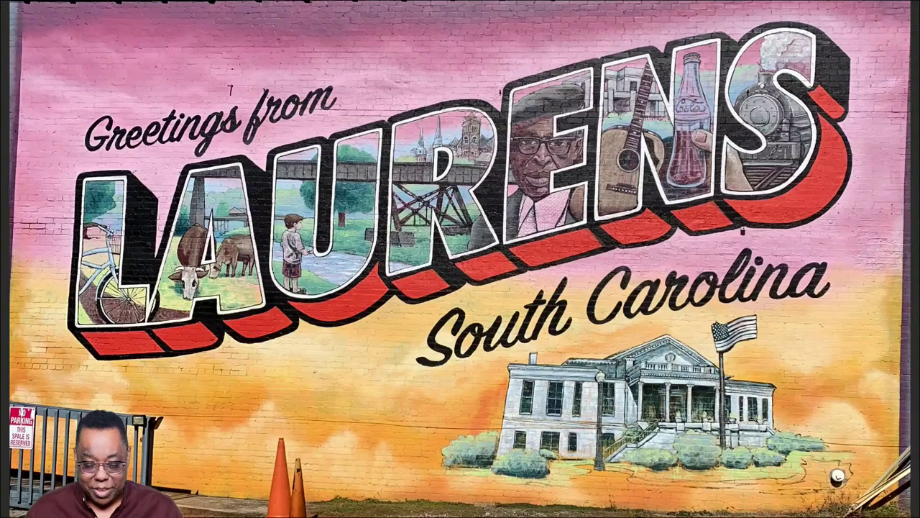
{"action": "key", "text": "Left"}
{"action": "key", "text": "Right"}
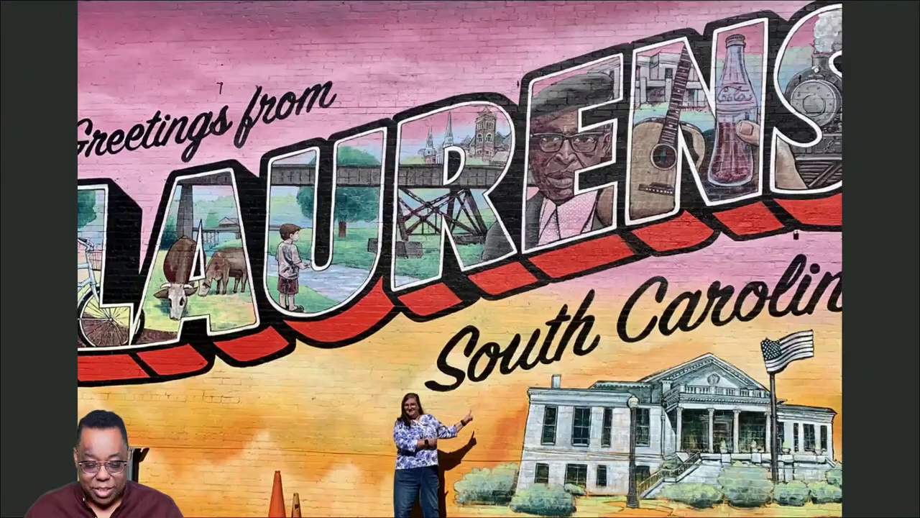
{"action": "key", "text": "Left"}
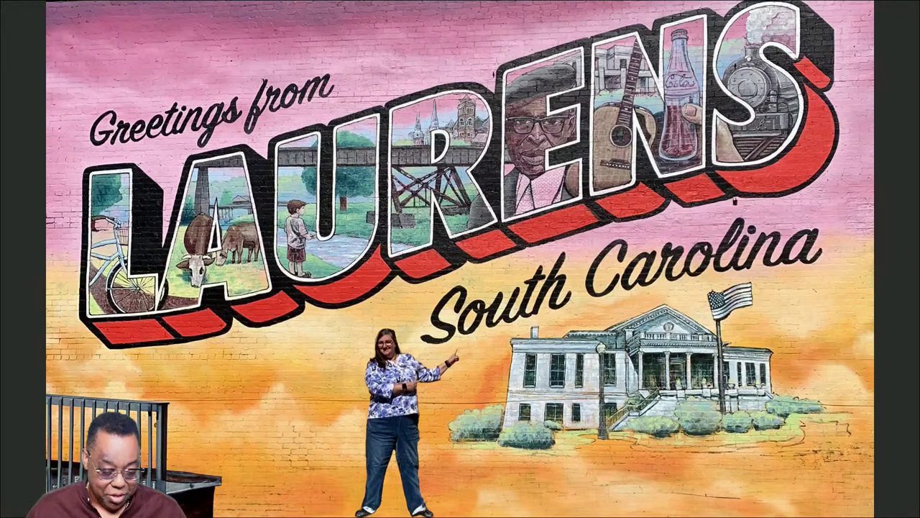
{"action": "key", "text": "Escape"}
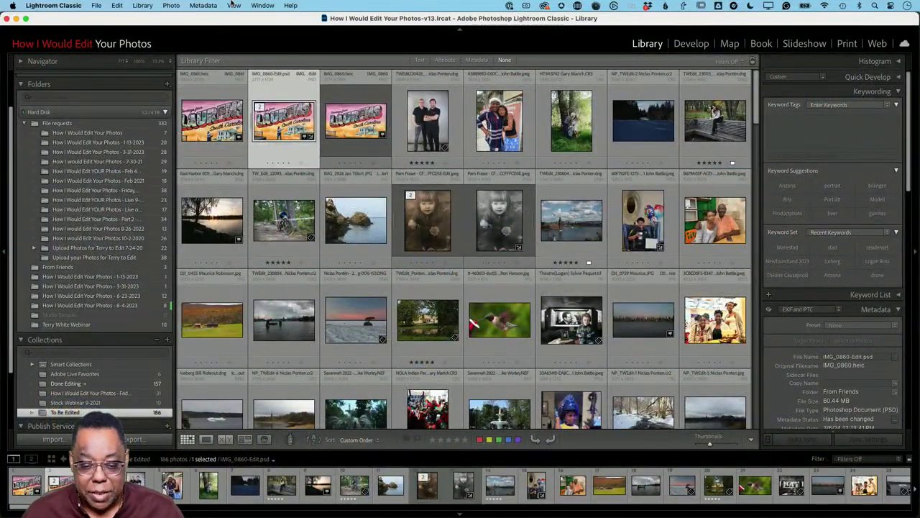
Open the studio portrait of the two men in the Develop module and set its profile to Adobe Portrait
{"action": "double_click", "coordinate": [431, 121]}
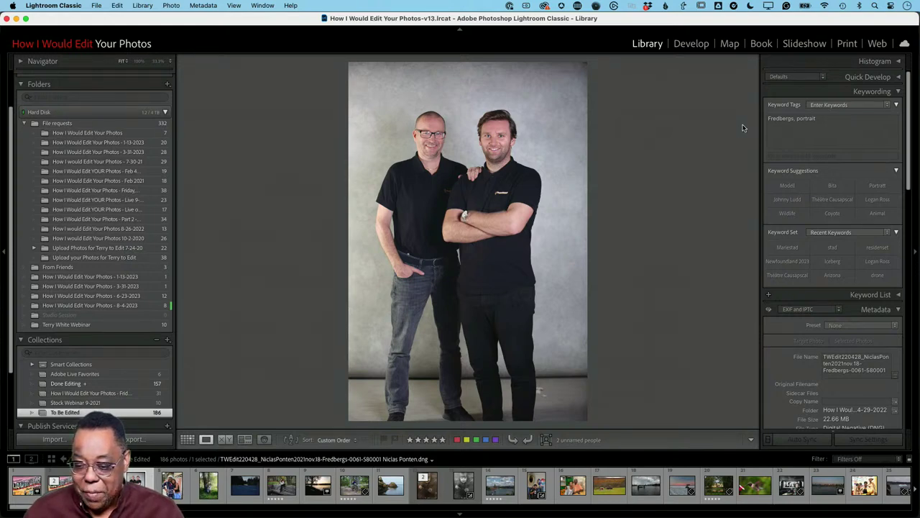
{"action": "left_click", "coordinate": [691, 44]}
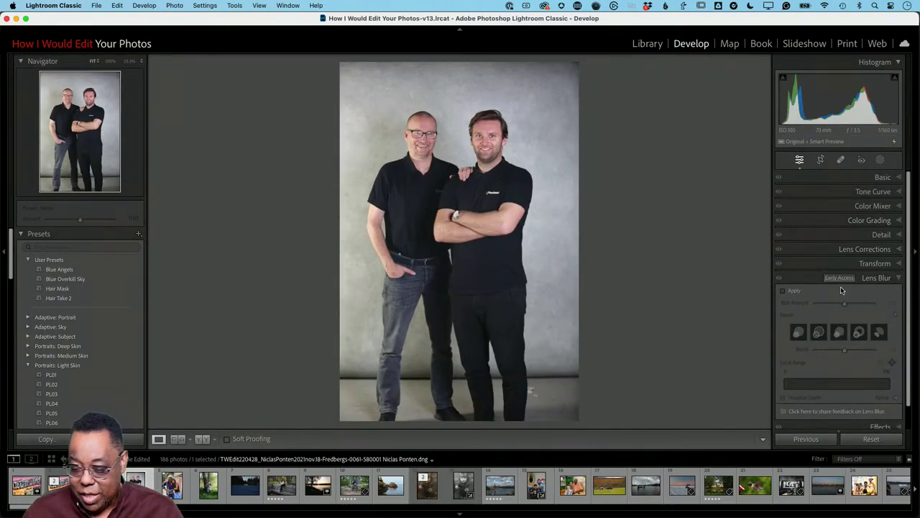
{"action": "left_click", "coordinate": [896, 178]}
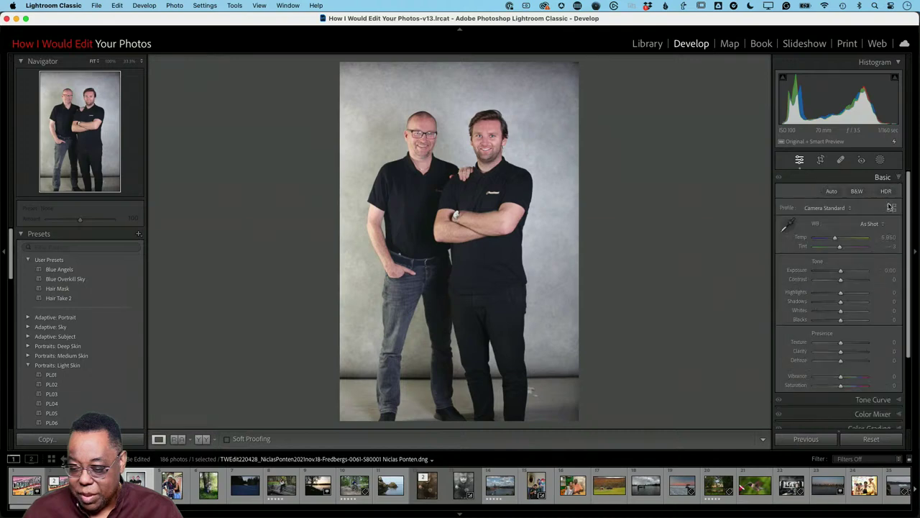
{"action": "left_click", "coordinate": [839, 208]}
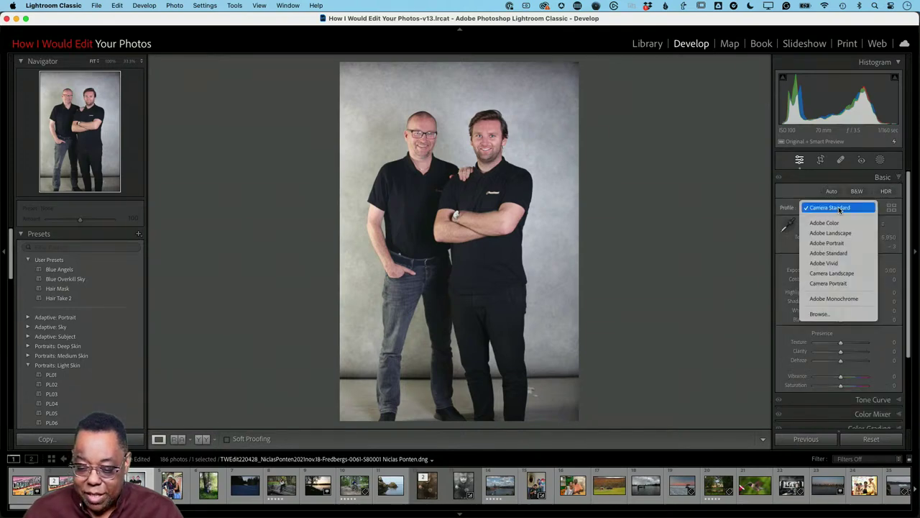
{"action": "left_click", "coordinate": [840, 244]}
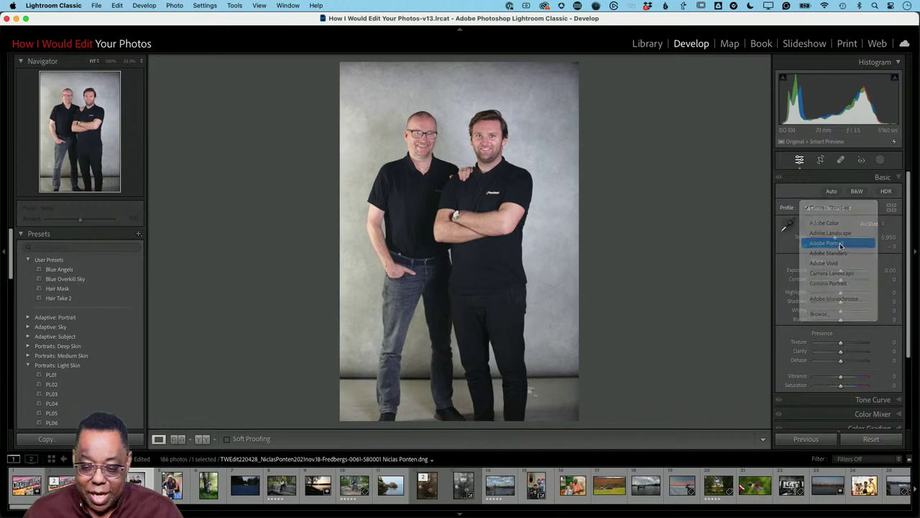
Apply Auto tone to the portrait and set the white balance by sampling the grey backdrop beside the men
{"action": "left_click", "coordinate": [832, 190]}
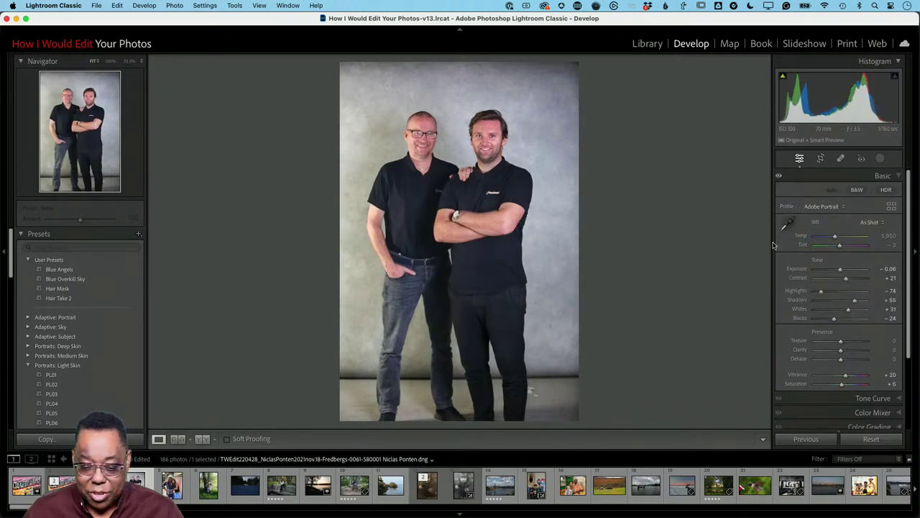
{"action": "left_click", "coordinate": [788, 223]}
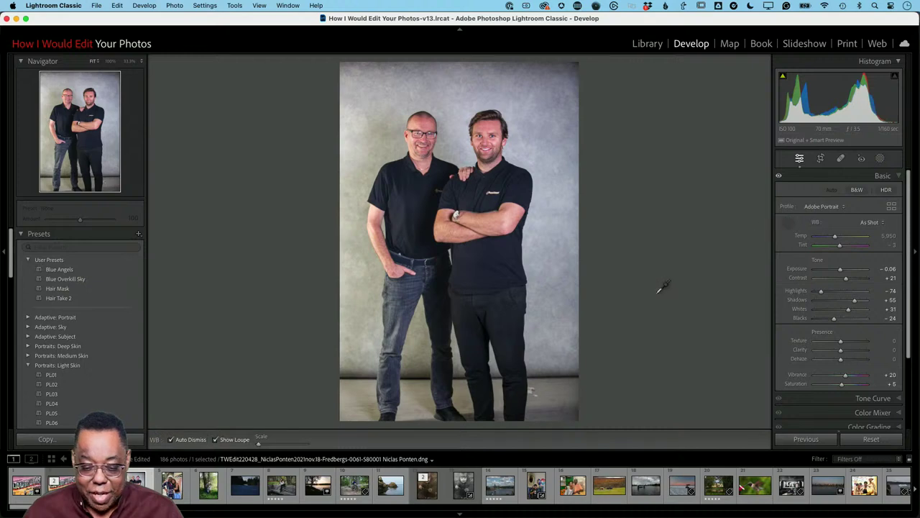
{"action": "left_click", "coordinate": [358, 245]}
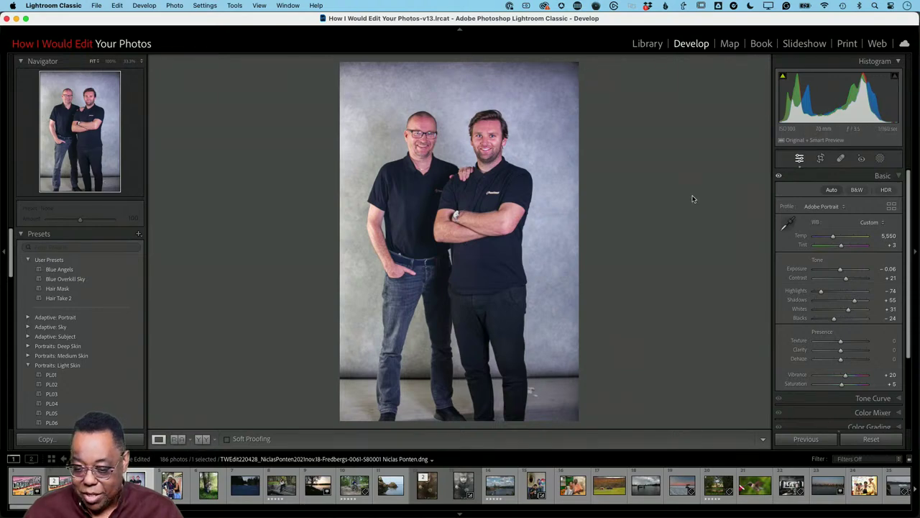
Crop a strip of backdrop off the portrait above the men's heads and open the photo in Photoshop
{"action": "left_click", "coordinate": [820, 158]}
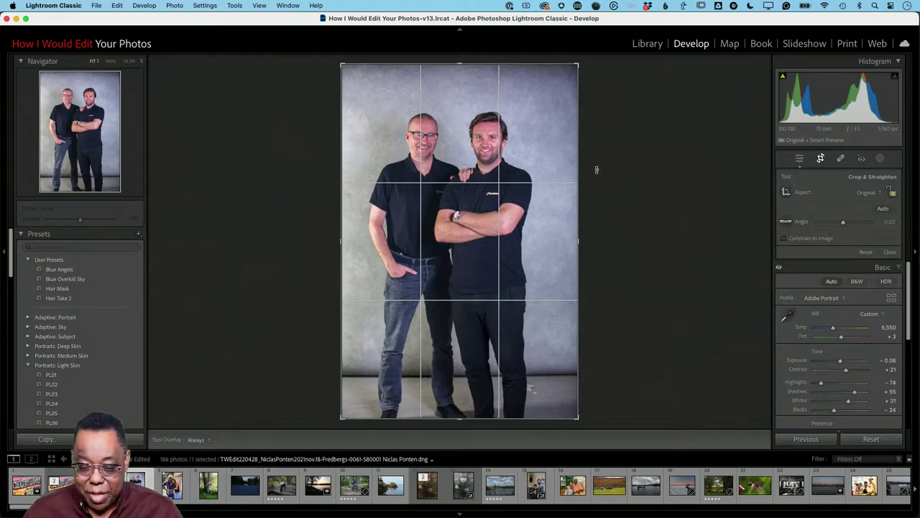
{"action": "left_click_drag", "start_coordinate": [459, 65], "coordinate": [458, 80]}
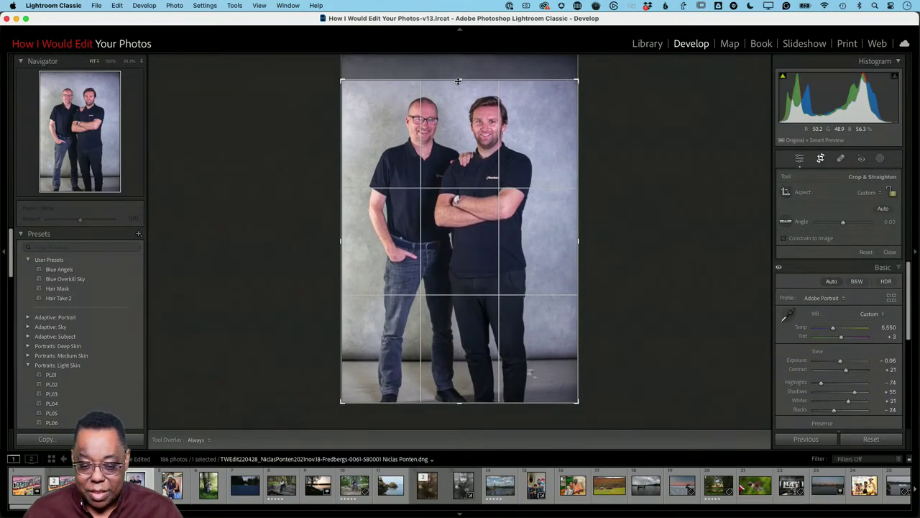
{"action": "key", "text": "Return"}
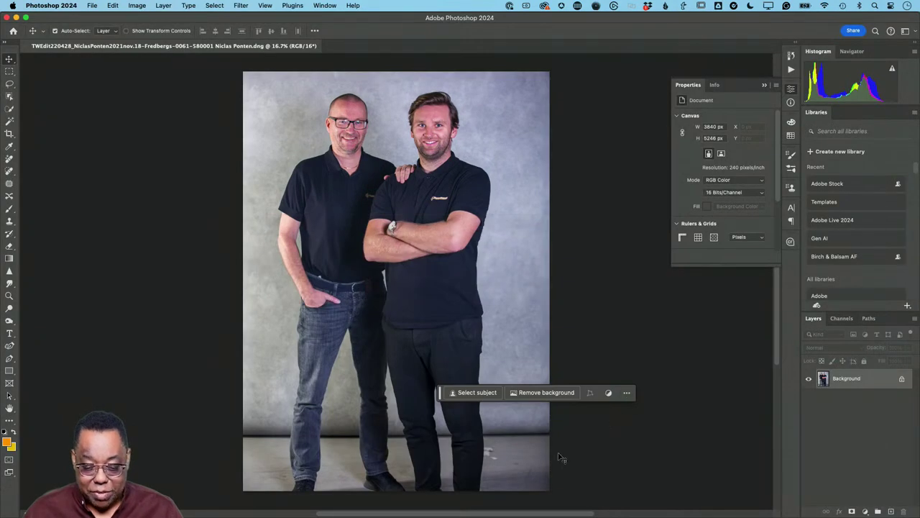
Remove the white marks on the floor beside the front man's trouser leg using the Remove tool at size 70
{"action": "left_click", "coordinate": [9, 158]}
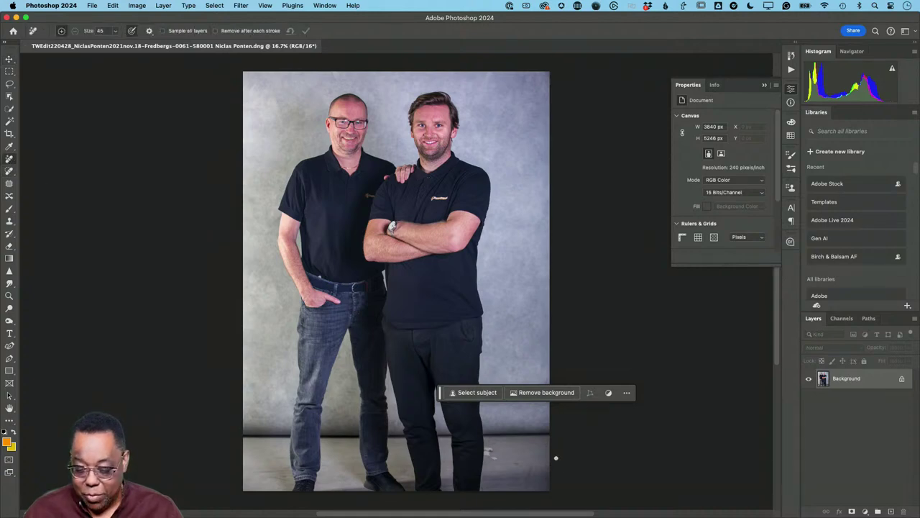
{"action": "key", "text": "bracketright"}
{"action": "key", "text": "bracketright"}
{"action": "key", "text": "bracketright"}
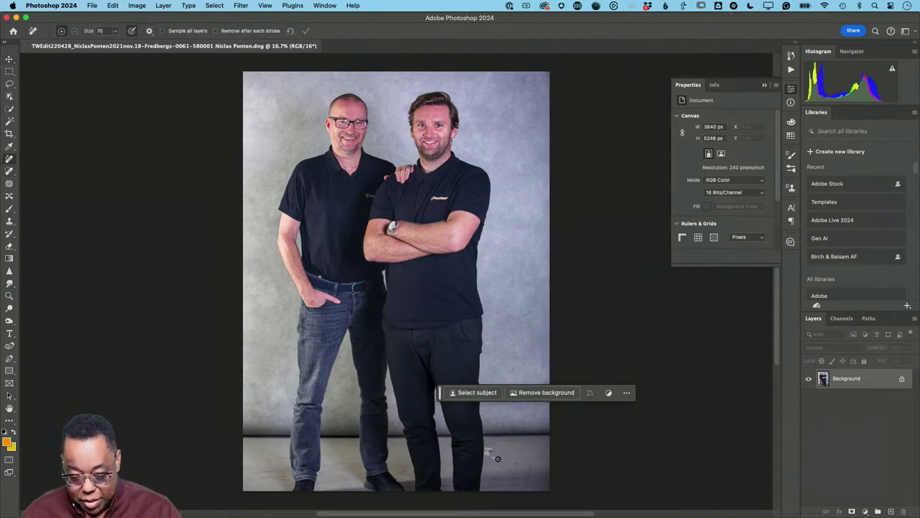
{"action": "mouse_move", "coordinate": [496, 458]}
{"action": "left_mouse_down"}
{"action": "mouse_move", "coordinate": [490, 449]}
{"action": "mouse_move", "coordinate": [494, 457]}
{"action": "left_mouse_up"}
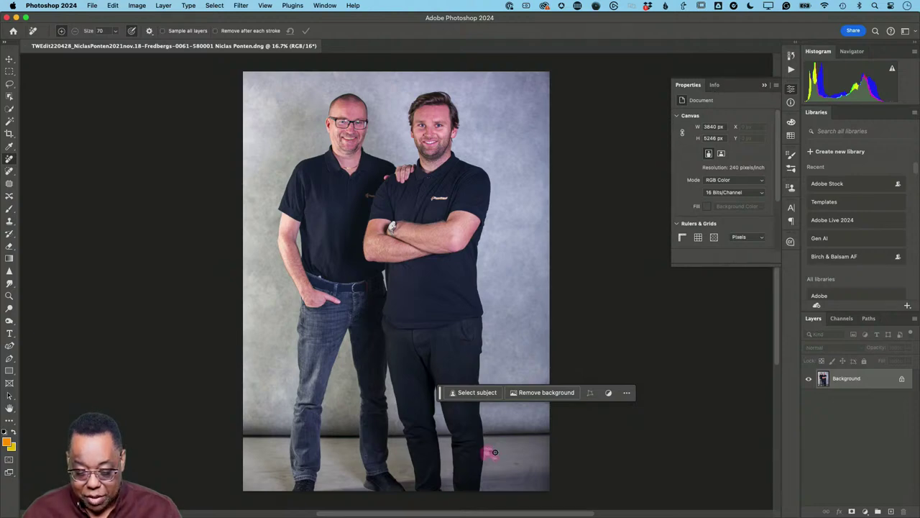
{"action": "left_click", "coordinate": [305, 31]}
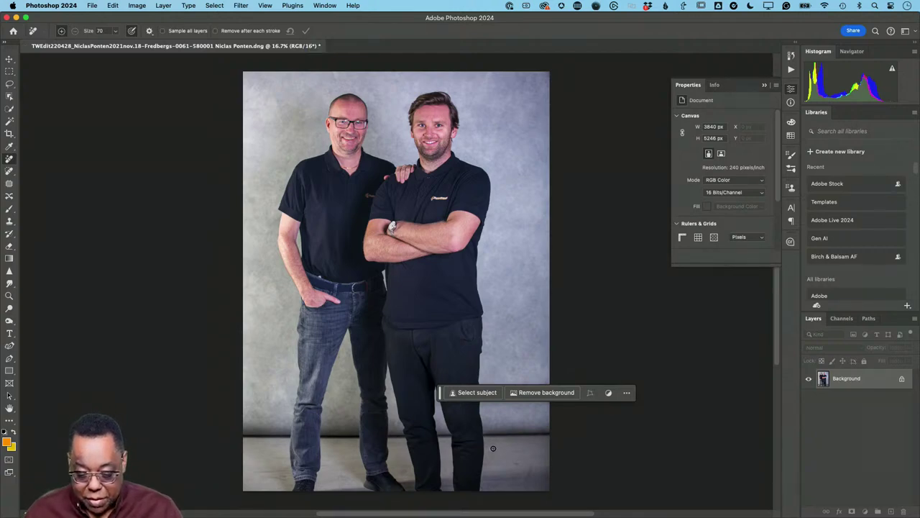
{"action": "left_click", "coordinate": [490, 453]}
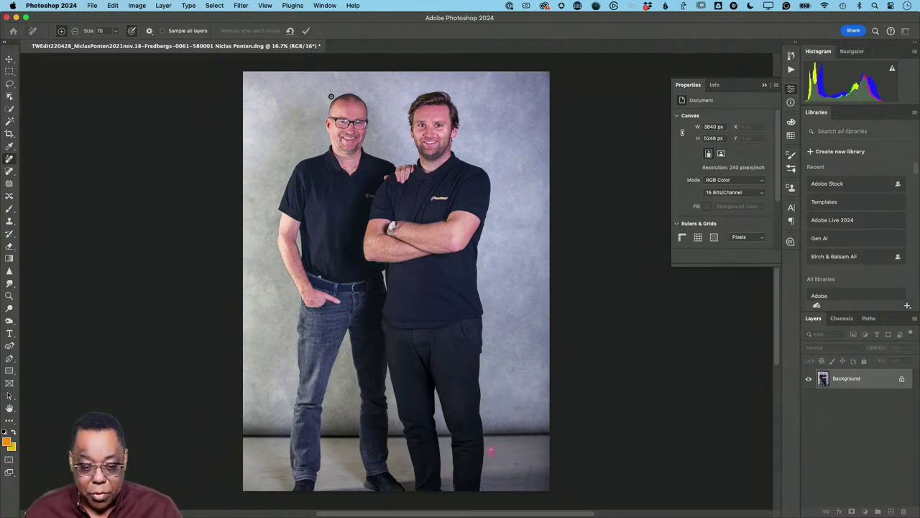
{"action": "left_click", "coordinate": [306, 31]}
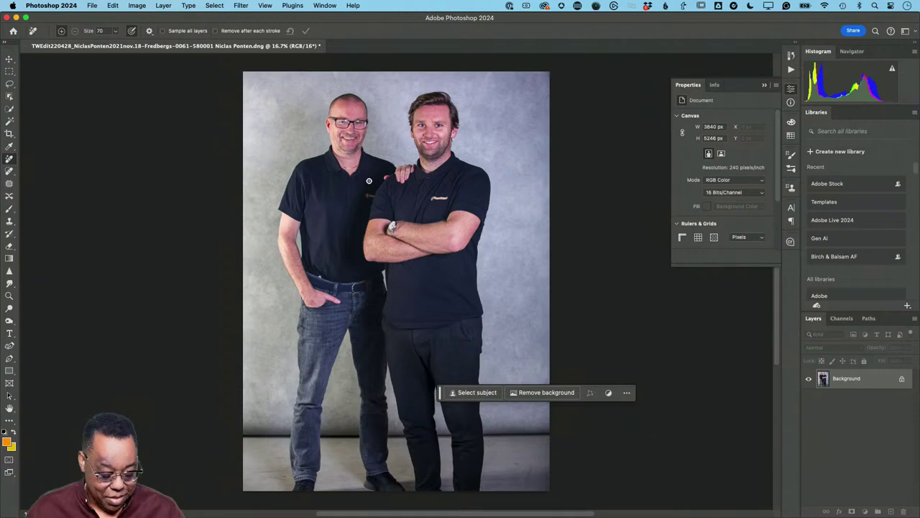
Try to complete the men's feet by extending the portrait downward by a narrow strip with Generative Expand
{"action": "key", "text": "c"}
{"action": "scroll", "coordinate": [432, 370], "scroll_direction": "down", "scroll_amount": 3}
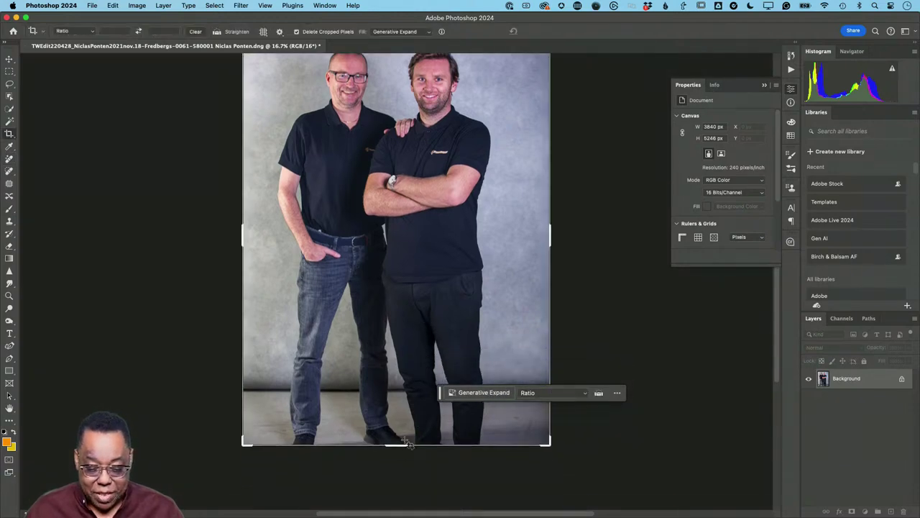
{"action": "left_click_drag", "start_coordinate": [401, 444], "coordinate": [401, 464]}
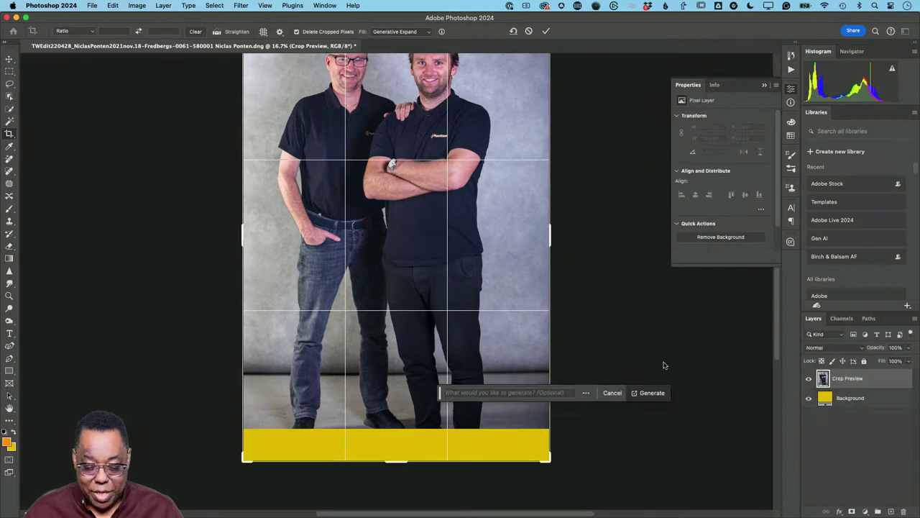
{"action": "left_click", "coordinate": [544, 32]}
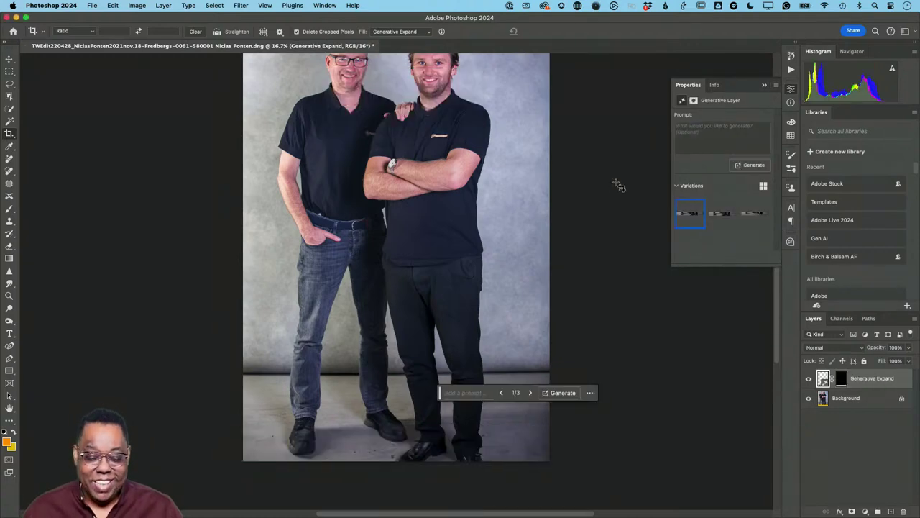
{"action": "scroll", "coordinate": [583, 204], "scroll_direction": "down", "scroll_amount": 5}
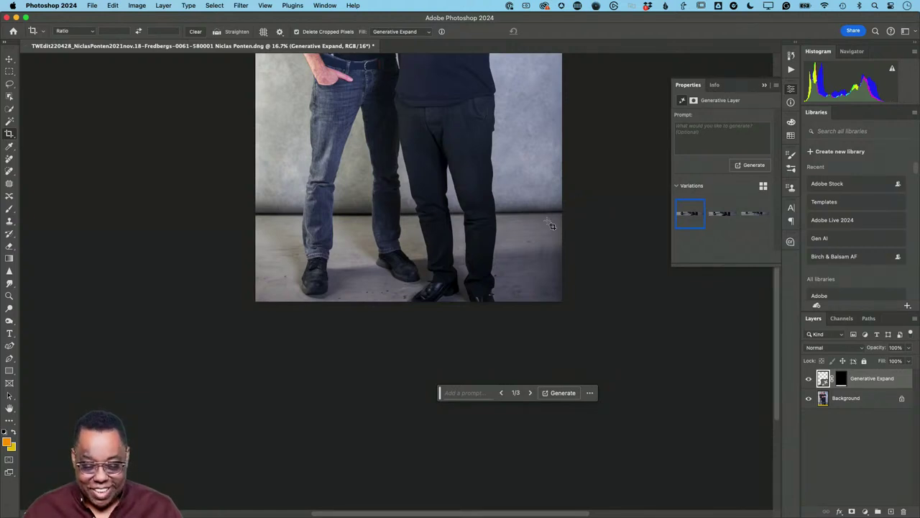
{"action": "left_click", "coordinate": [585, 207]}
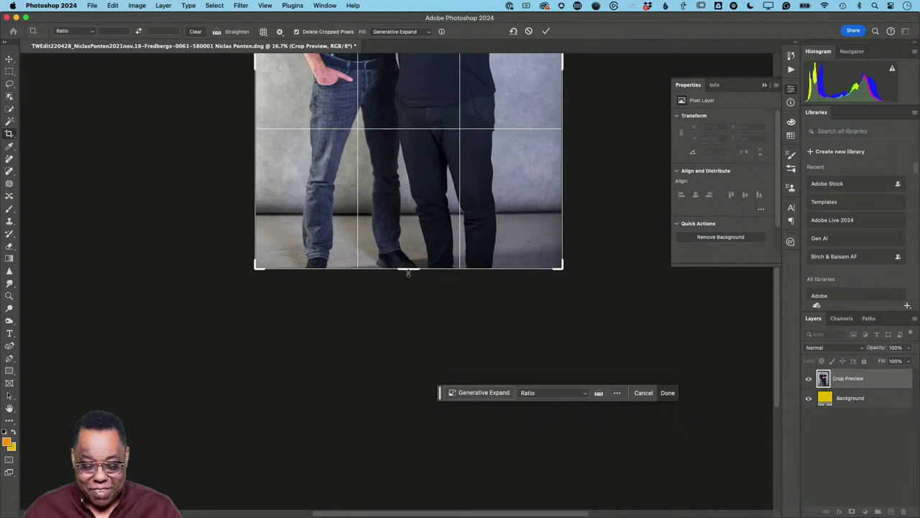
{"action": "left_click_drag", "start_coordinate": [408, 268], "coordinate": [408, 317]}
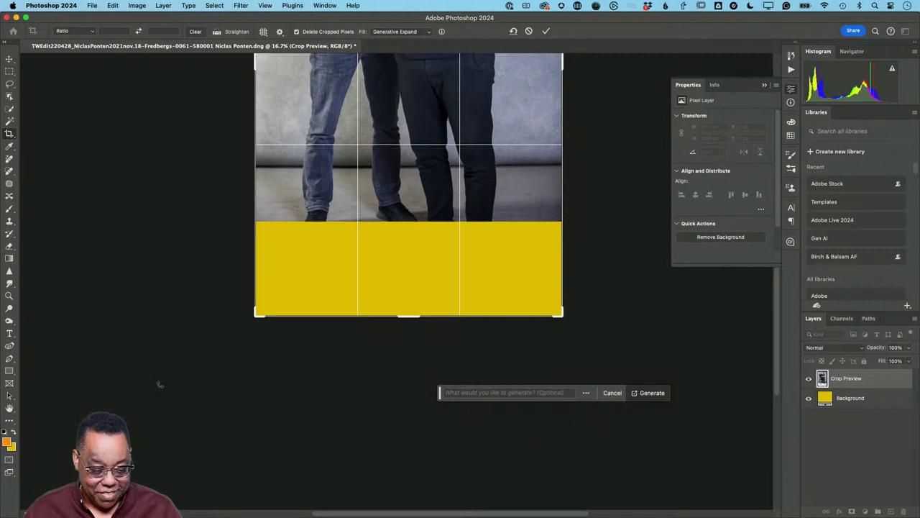
{"action": "key", "text": "Escape"}
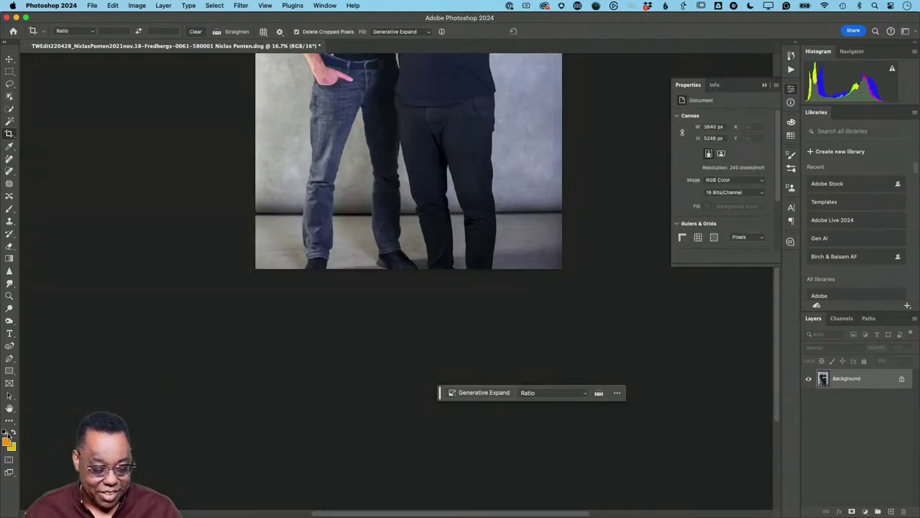
Reset the colours to default black and white, and extend the portrait downward to about 6545 px high with Generative Expand
{"action": "left_click", "coordinate": [6, 432]}
{"action": "left_click", "coordinate": [438, 246]}
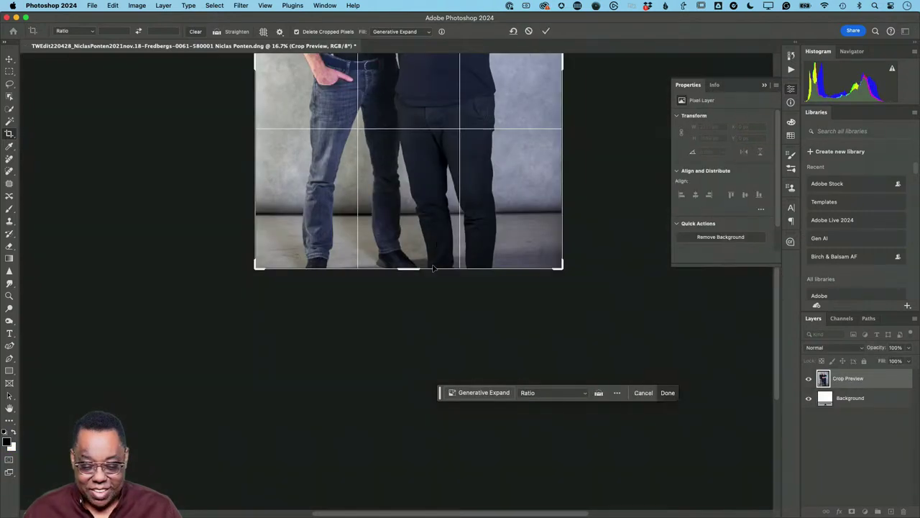
{"action": "left_click_drag", "start_coordinate": [415, 270], "coordinate": [412, 322]}
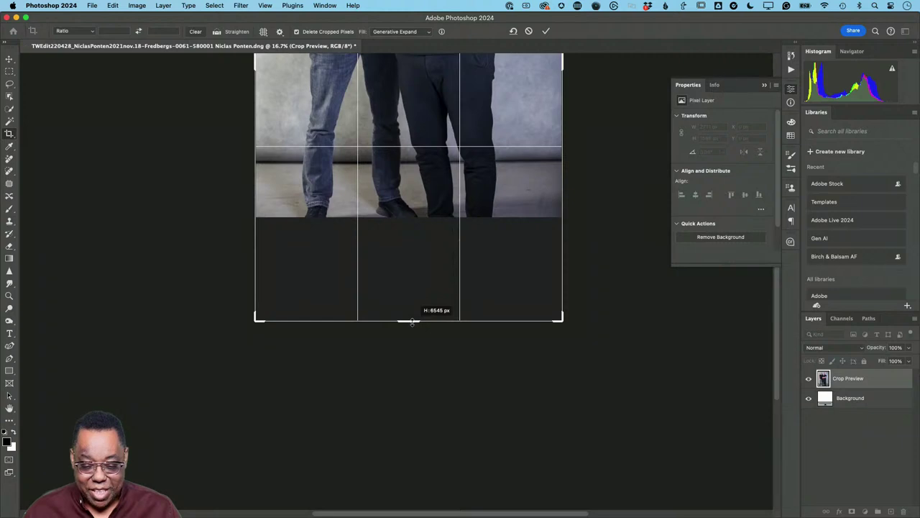
{"action": "left_click", "coordinate": [546, 31]}
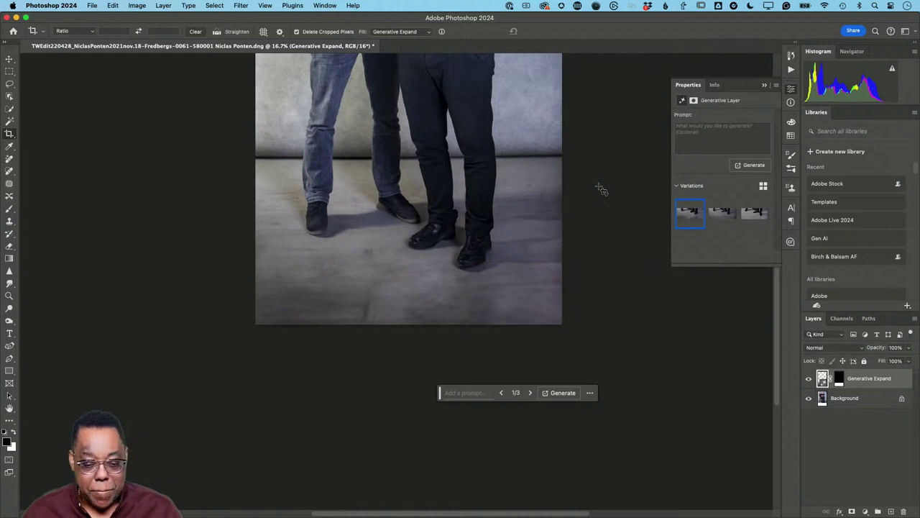
Crop a thin strip of surplus floor off the expanded portrait below the men's shoes
{"action": "scroll", "coordinate": [579, 228], "scroll_direction": "up", "scroll_amount": 5}
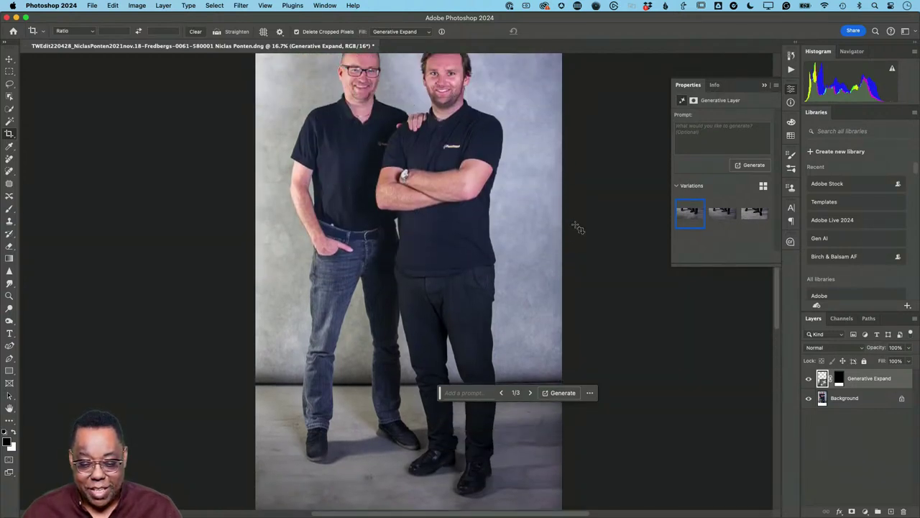
{"action": "scroll", "coordinate": [578, 229], "scroll_direction": "up", "scroll_amount": 2}
{"action": "key", "text": "super+minus"}
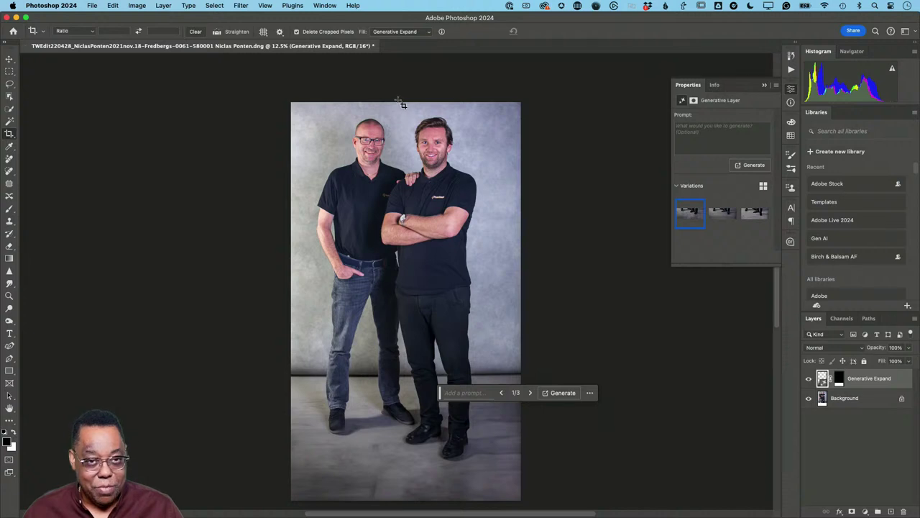
{"action": "left_click", "coordinate": [401, 496]}
{"action": "left_click_drag", "start_coordinate": [401, 496], "coordinate": [407, 487]}
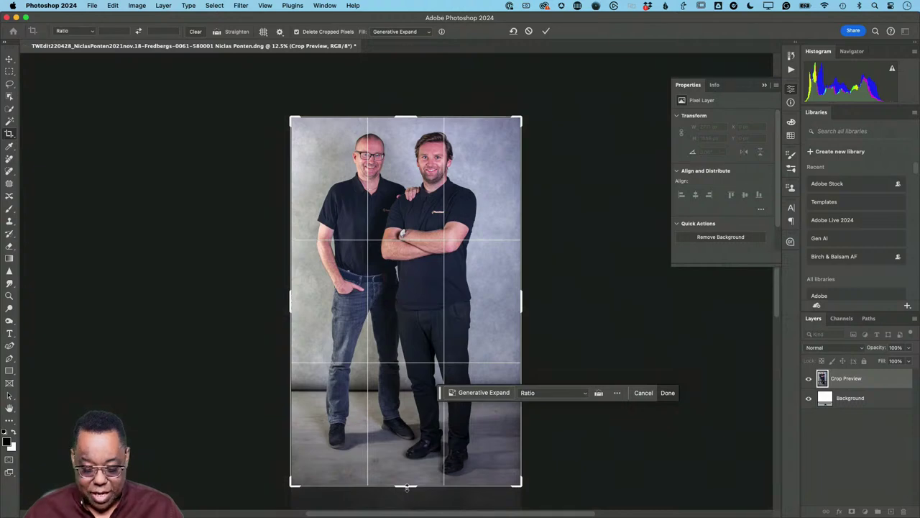
{"action": "key", "text": "Return"}
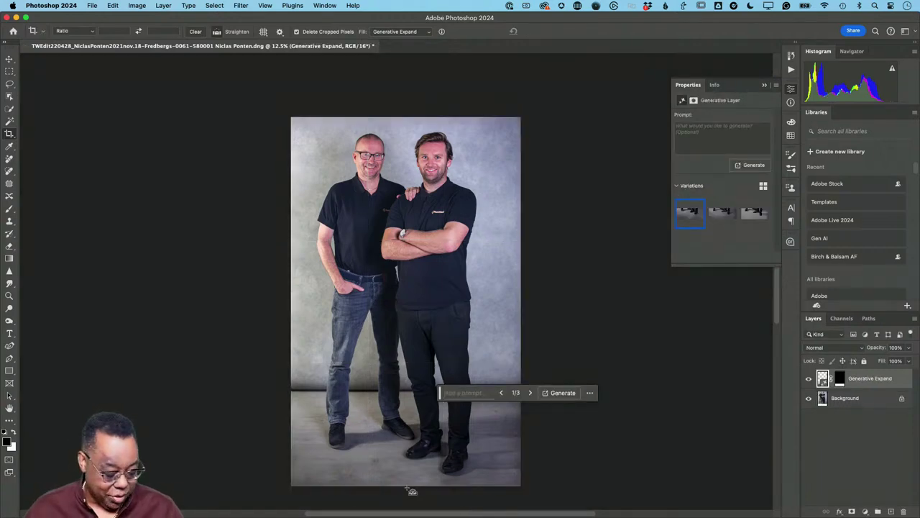
Save and close the expanded portrait, and compare it with the original photo in Lightroom Classic's Library
{"action": "key", "text": "super+s"}
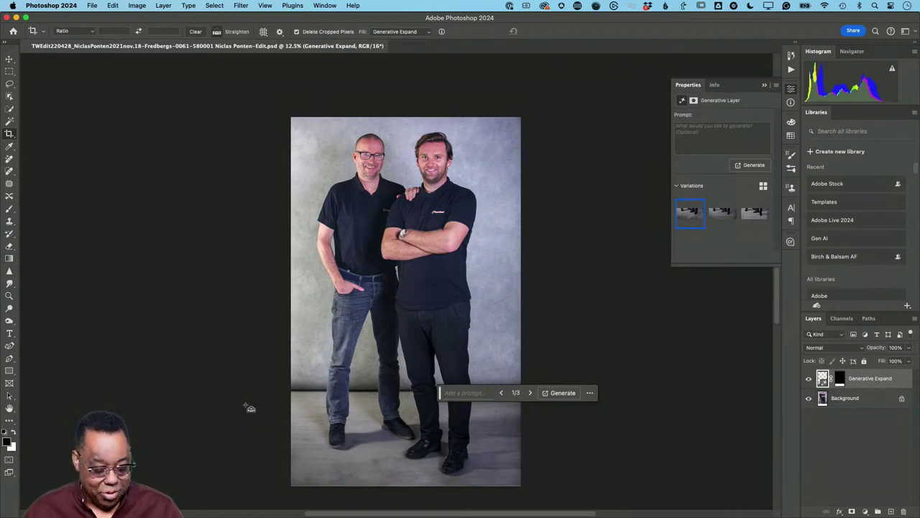
{"action": "key", "text": "super+w"}
{"action": "key", "text": "super+Tab"}
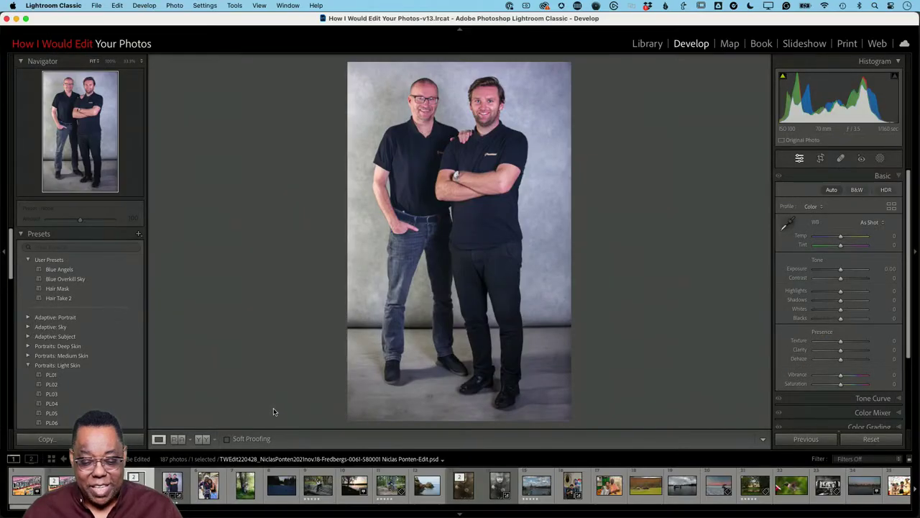
{"action": "key", "text": "g"}
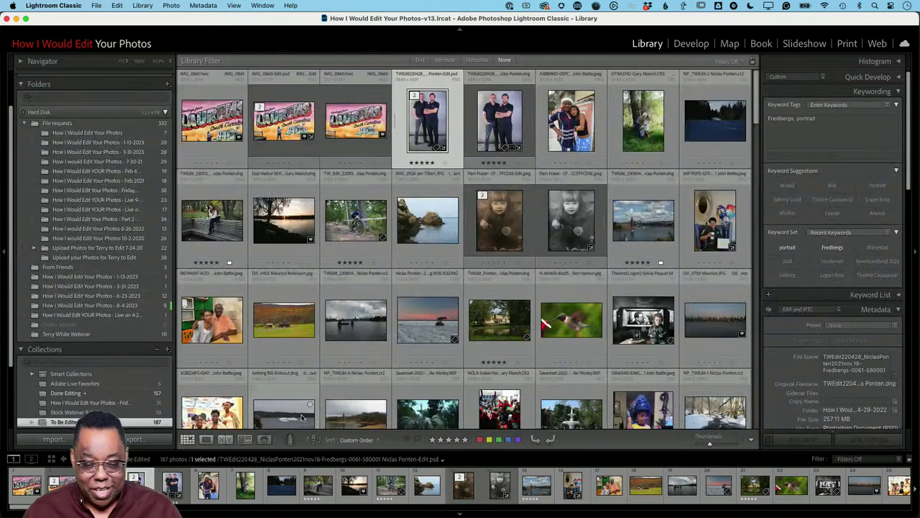
{"action": "double_click", "coordinate": [503, 137]}
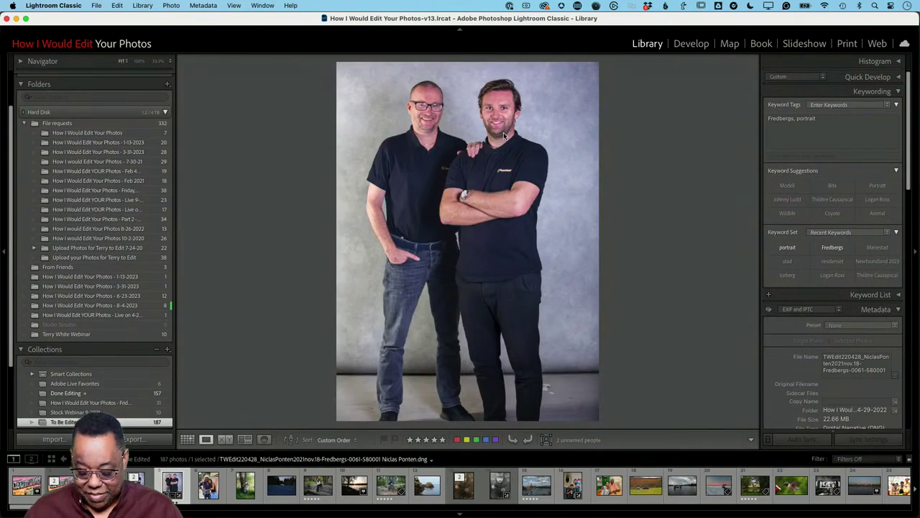
{"action": "key", "text": "Left"}
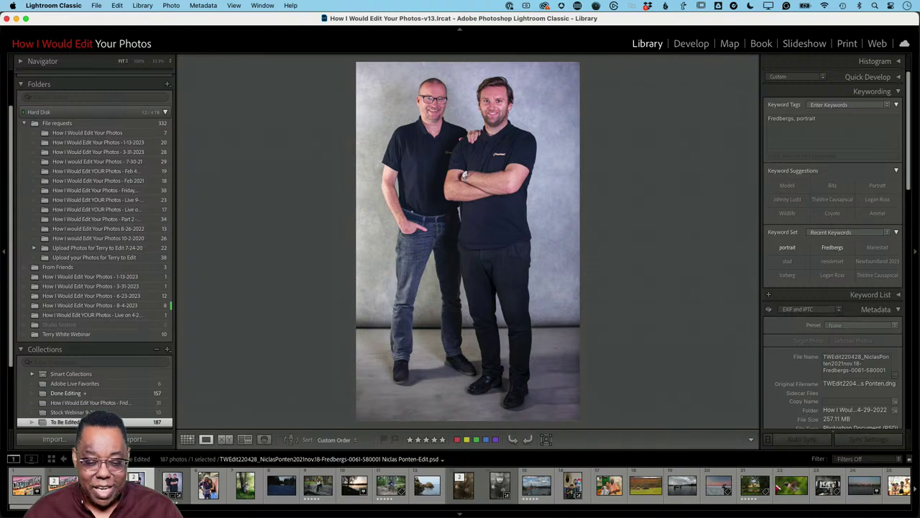
{"action": "key", "text": "g"}
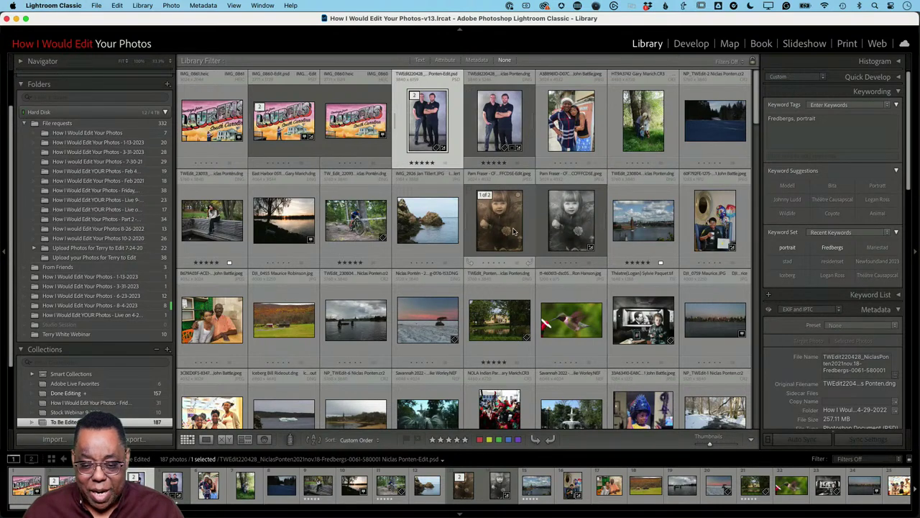
Open the photo of the two women by the coral wall in Develop, apply Auto tone and set Dehaze to +30
{"action": "double_click", "coordinate": [574, 134]}
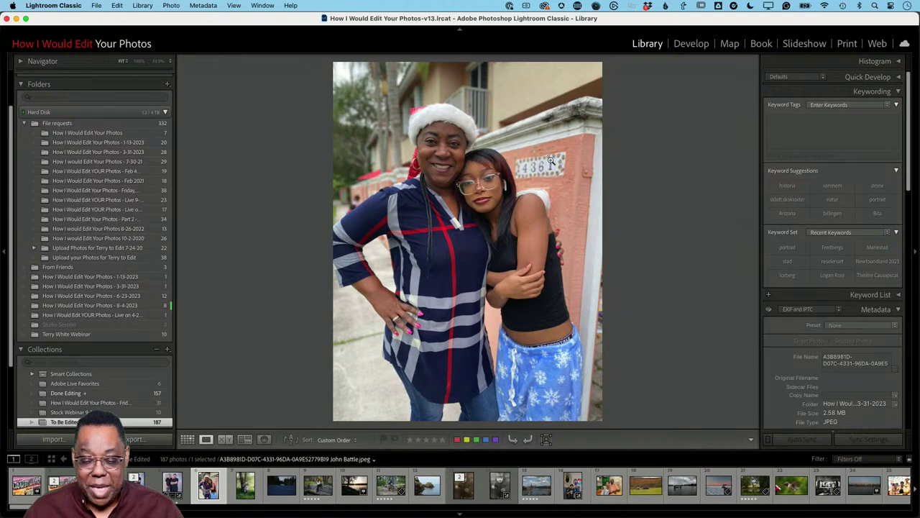
{"action": "left_click", "coordinate": [707, 45]}
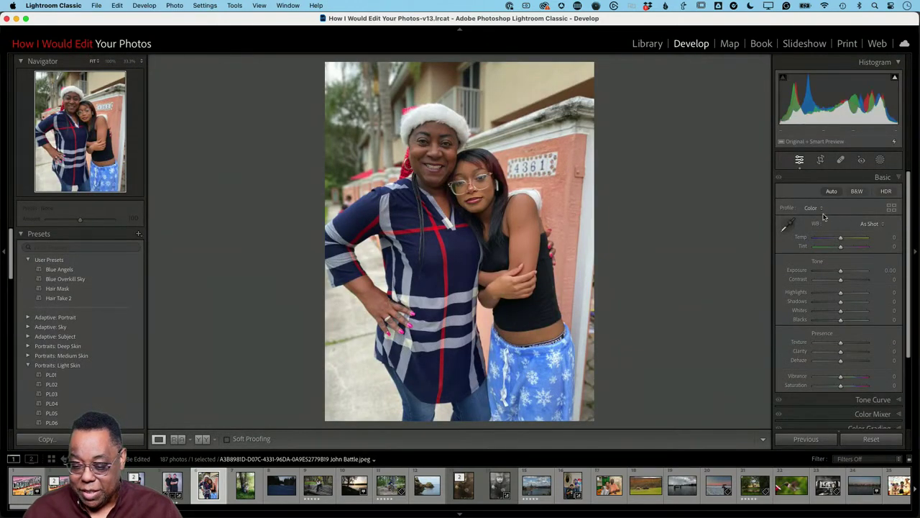
{"action": "left_click", "coordinate": [814, 208]}
{"action": "left_click", "coordinate": [834, 208]}
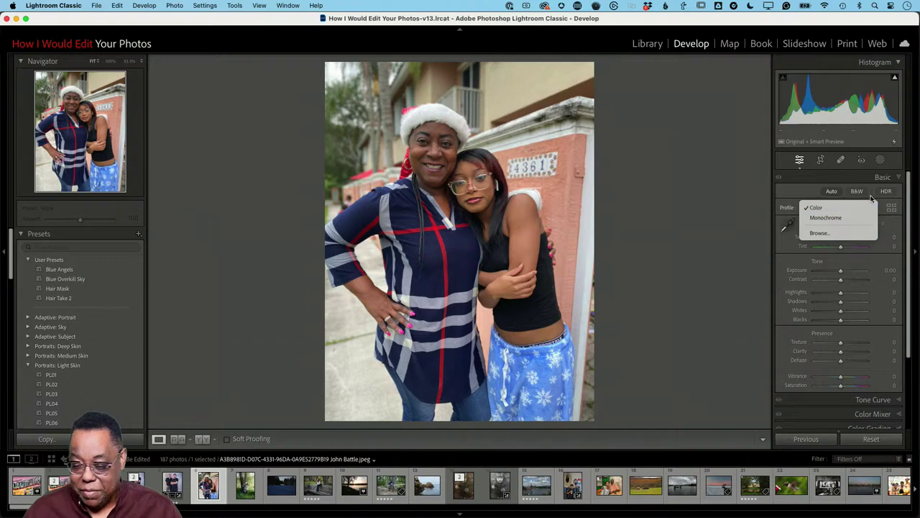
{"action": "left_click", "coordinate": [832, 191]}
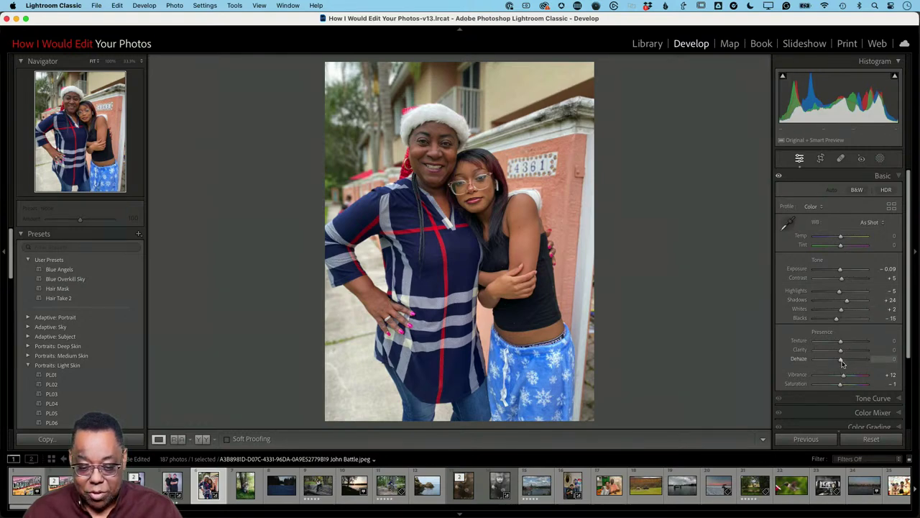
{"action": "left_click_drag", "start_coordinate": [843, 363], "coordinate": [850, 361]}
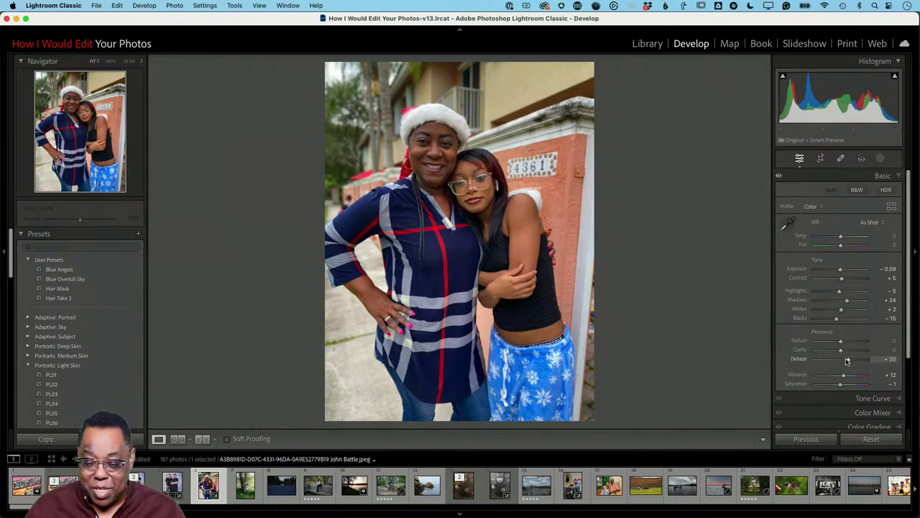
Apply Lens Blur to the photo of the two women and set its blur amount to 89
{"action": "scroll", "coordinate": [863, 367], "scroll_direction": "down", "scroll_amount": 5}
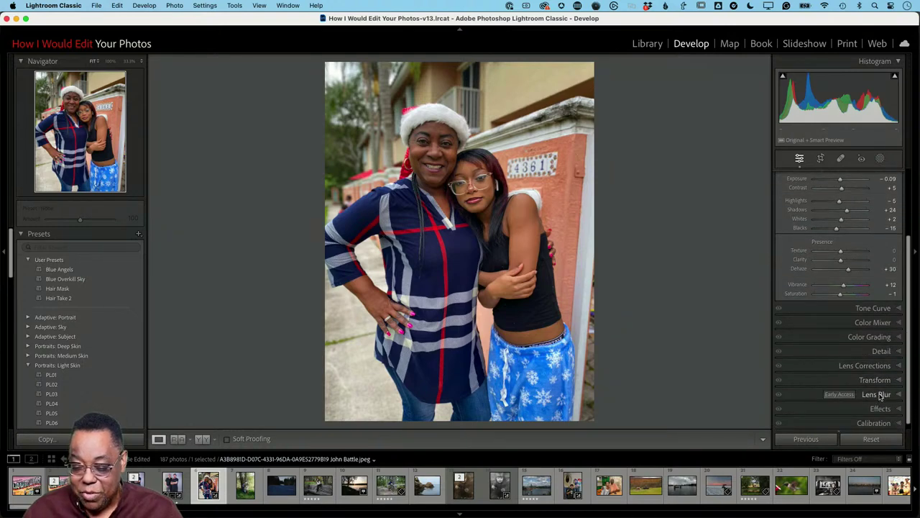
{"action": "left_click", "coordinate": [880, 395]}
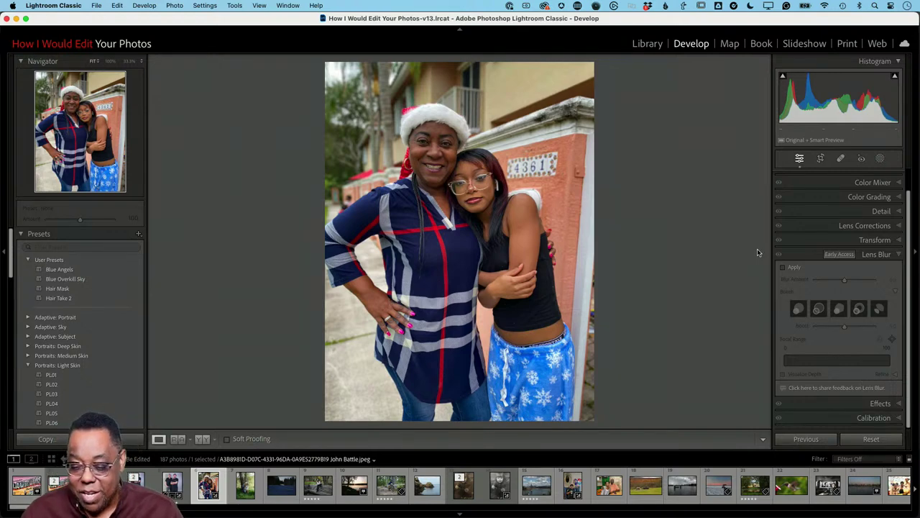
{"action": "left_click", "coordinate": [782, 268]}
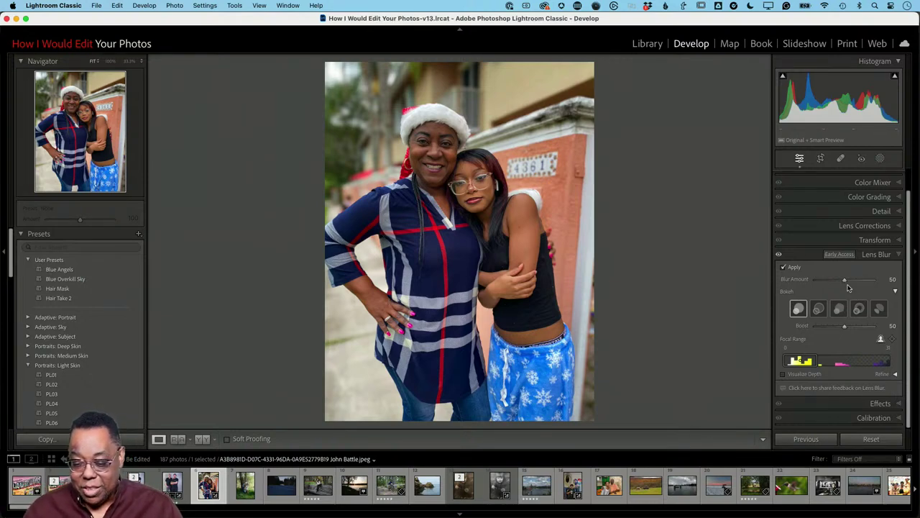
{"action": "left_click_drag", "start_coordinate": [845, 281], "coordinate": [869, 283]}
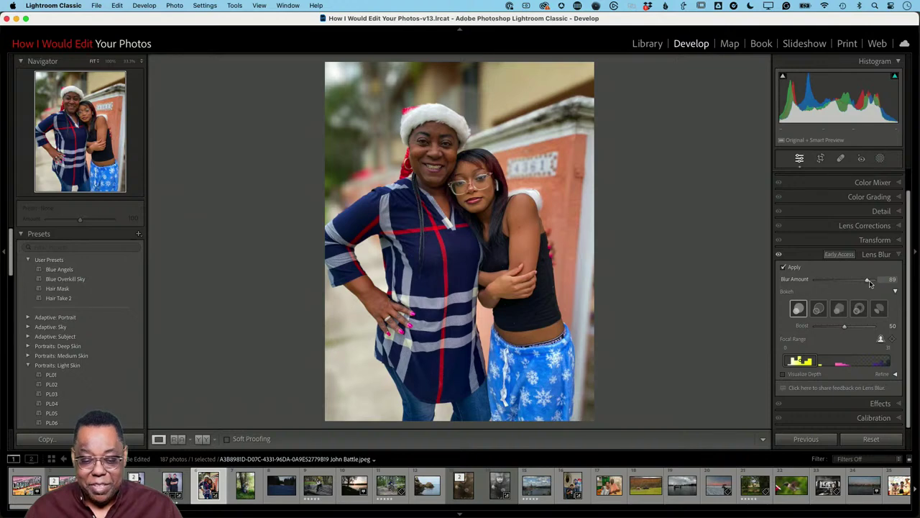
Try the other four bokeh shapes on the background blur and return to the first shape
{"action": "left_click", "coordinate": [839, 309]}
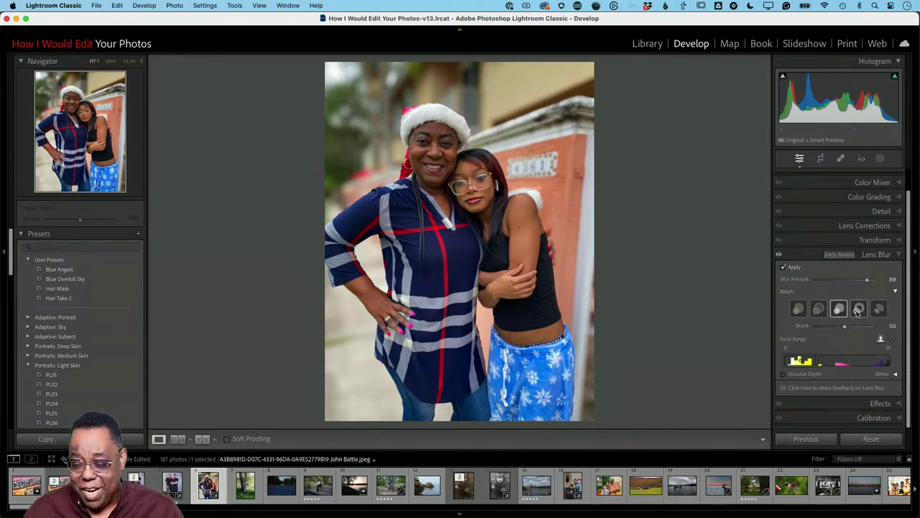
{"action": "left_click", "coordinate": [858, 309]}
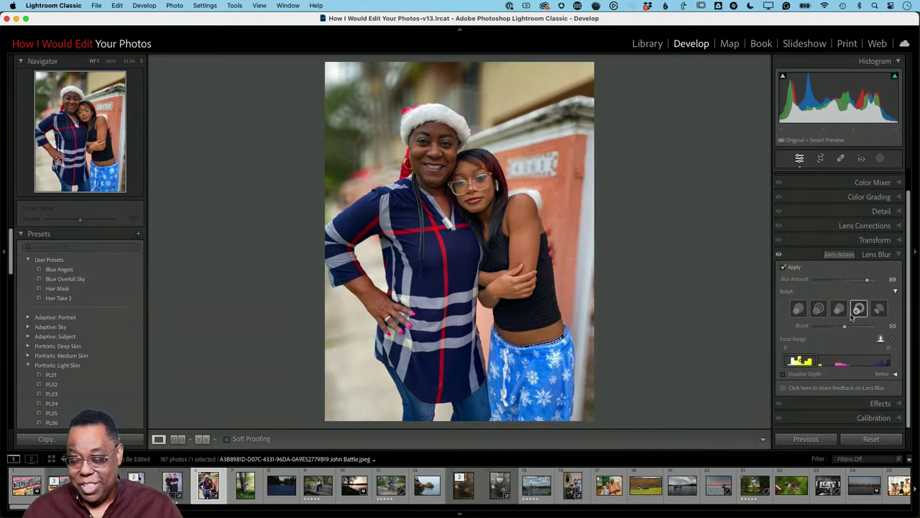
{"action": "left_click", "coordinate": [878, 309]}
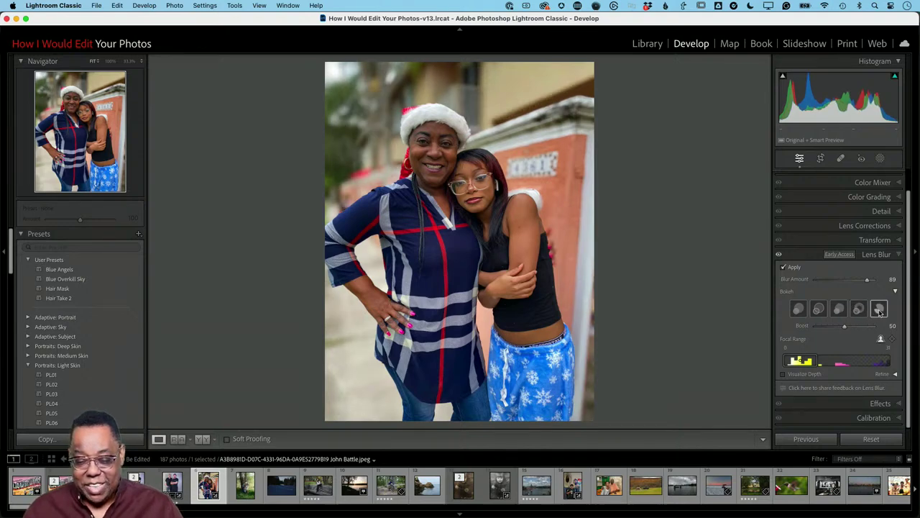
{"action": "left_click", "coordinate": [818, 310]}
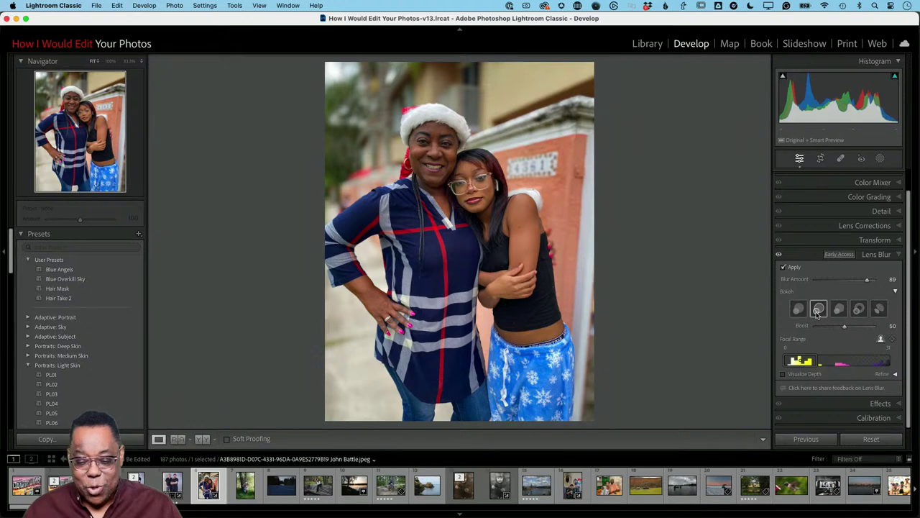
{"action": "left_click", "coordinate": [800, 312]}
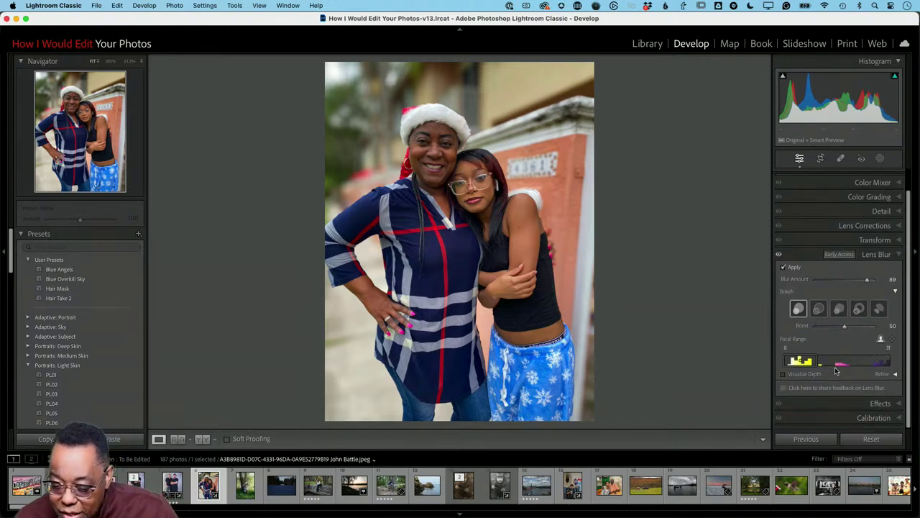
Refine the Lens Blur by painting focus onto the hand behind the younger woman's arm at brush size 4, and switch to the Blur brush
{"action": "scroll", "coordinate": [884, 380], "scroll_direction": "down", "scroll_amount": 1}
{"action": "left_click", "coordinate": [894, 373]}
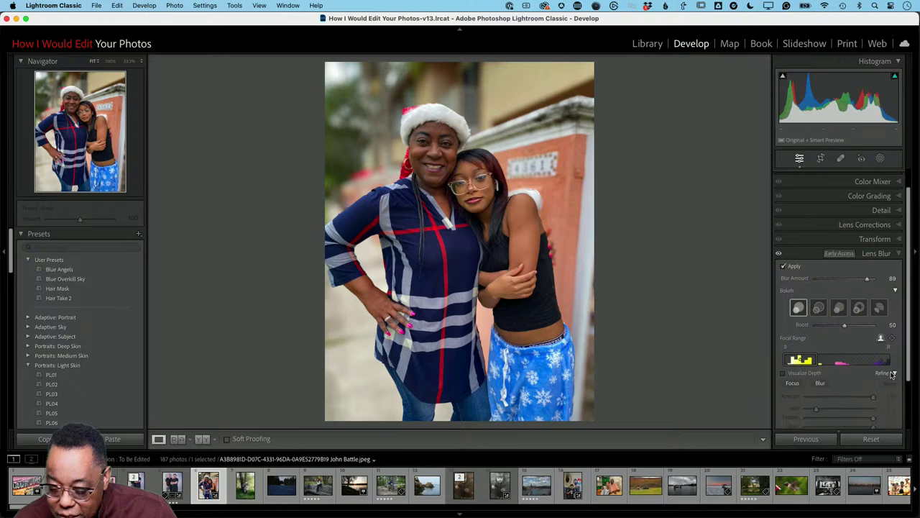
{"action": "scroll", "coordinate": [852, 370], "scroll_direction": "down", "scroll_amount": 3}
{"action": "scroll", "coordinate": [852, 370], "scroll_direction": "down", "scroll_amount": 1}
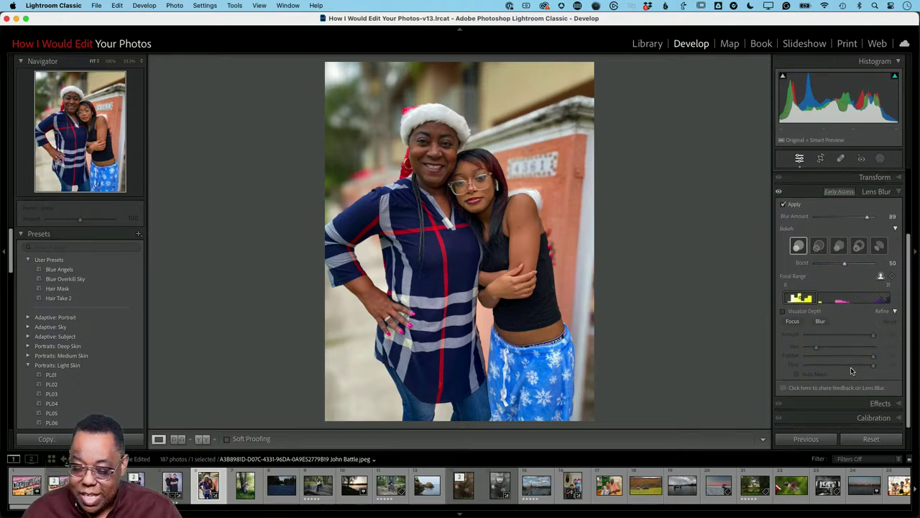
{"action": "left_click", "coordinate": [796, 323]}
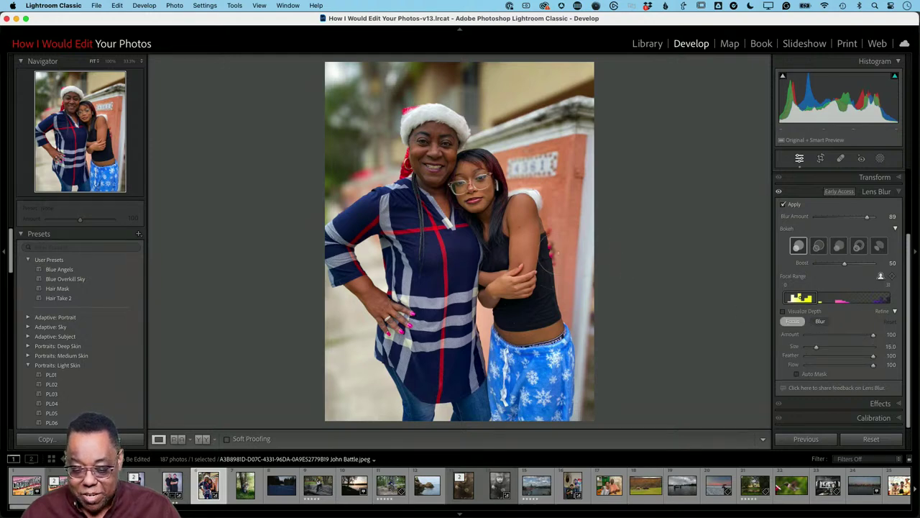
{"action": "key", "text": "bracketleft"}
{"action": "key", "text": "bracketleft"}
{"action": "key", "text": "bracketleft"}
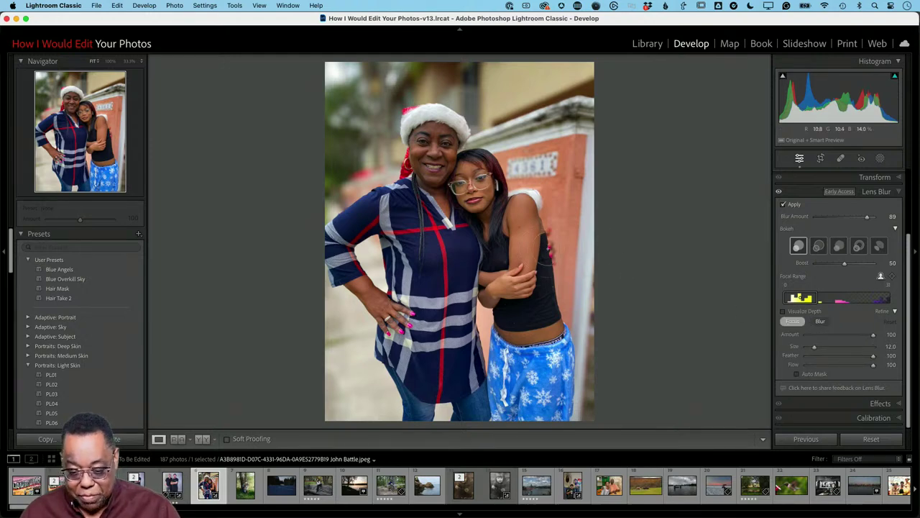
{"action": "key", "text": "bracketleft"}
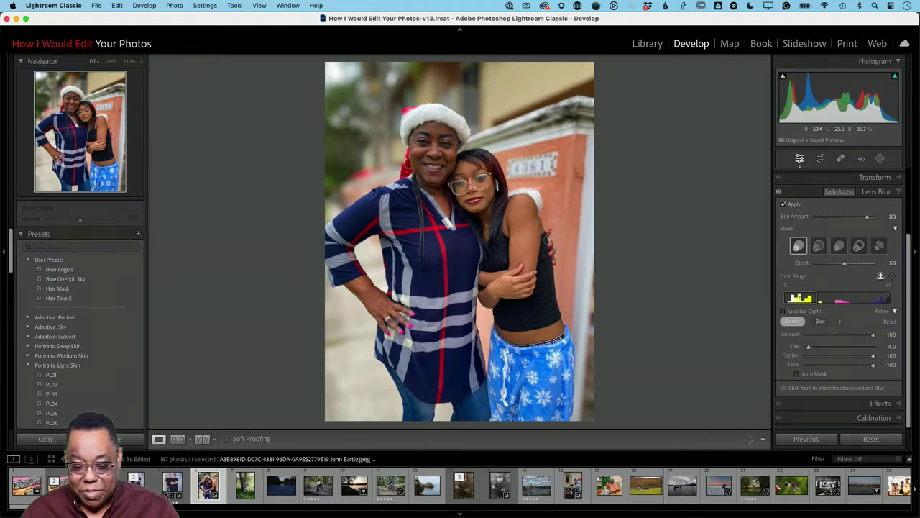
{"action": "left_click", "coordinate": [820, 322]}
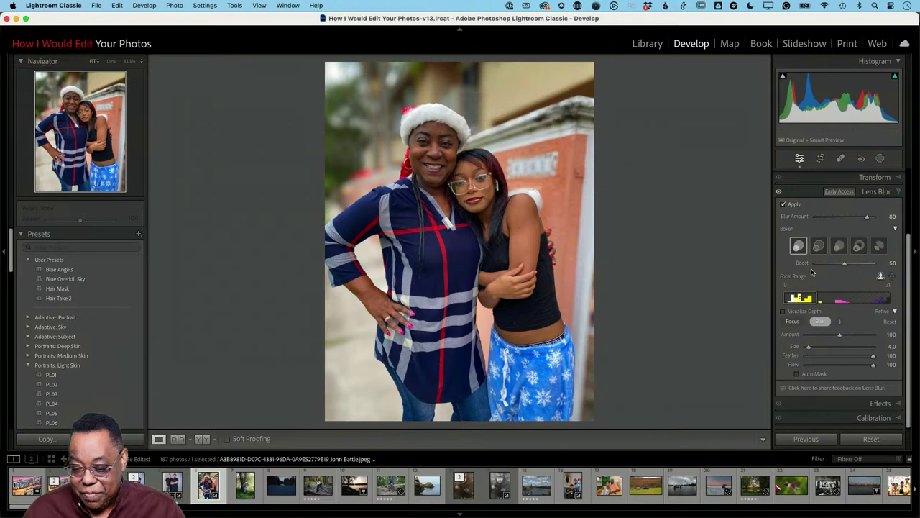
Compare the photo with and without Lens Blur, leave it off, and open a copy with Lightroom adjustments in Photoshop
{"action": "left_click", "coordinate": [783, 205]}
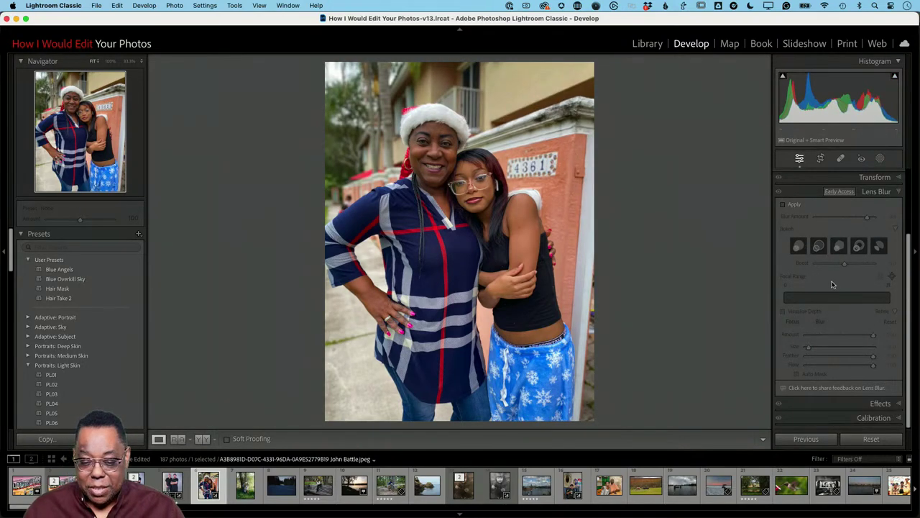
{"action": "left_click", "coordinate": [783, 205]}
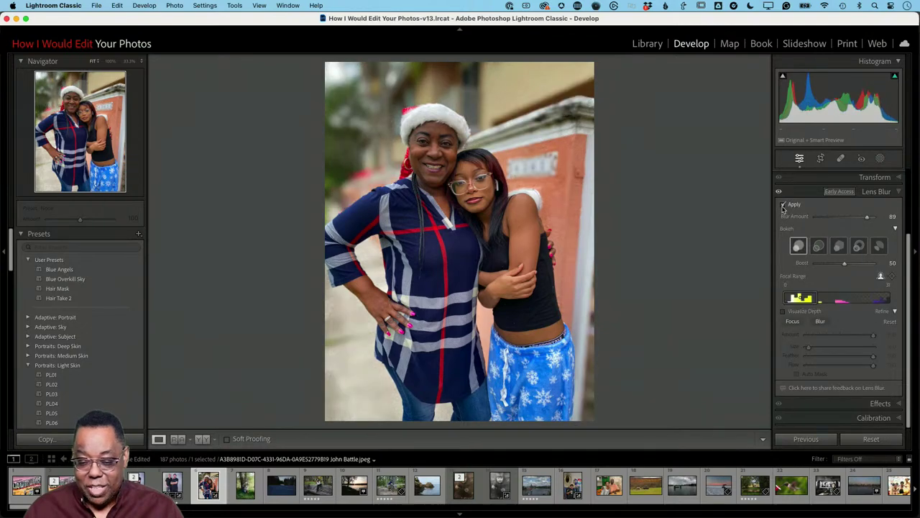
{"action": "left_click", "coordinate": [784, 205]}
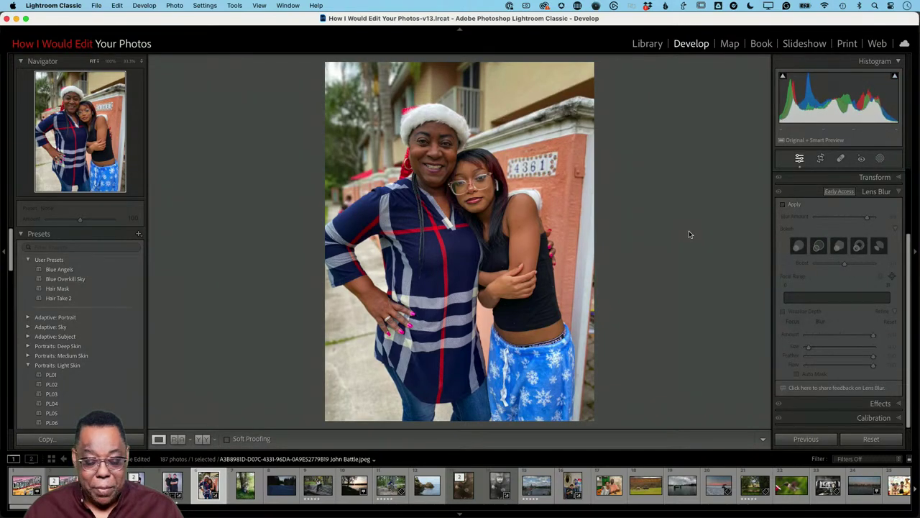
{"action": "key", "text": "super+e"}
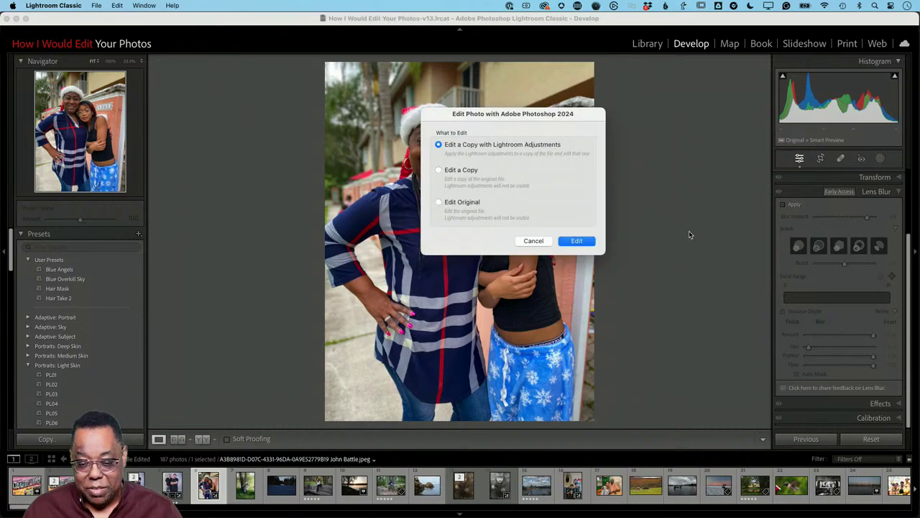
{"action": "left_click", "coordinate": [584, 242]}
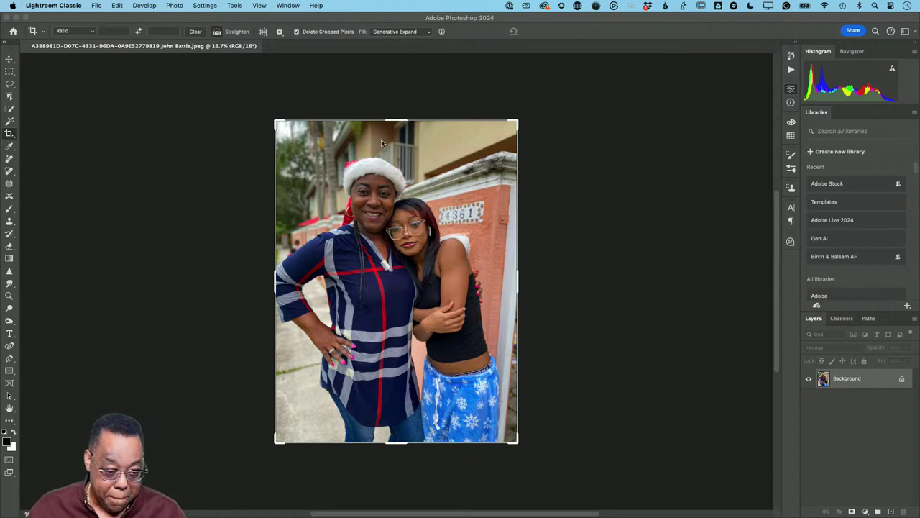
Remove the house number plaque from the coral wall using the Remove tool at brush size 150
{"action": "left_click", "coordinate": [9, 162]}
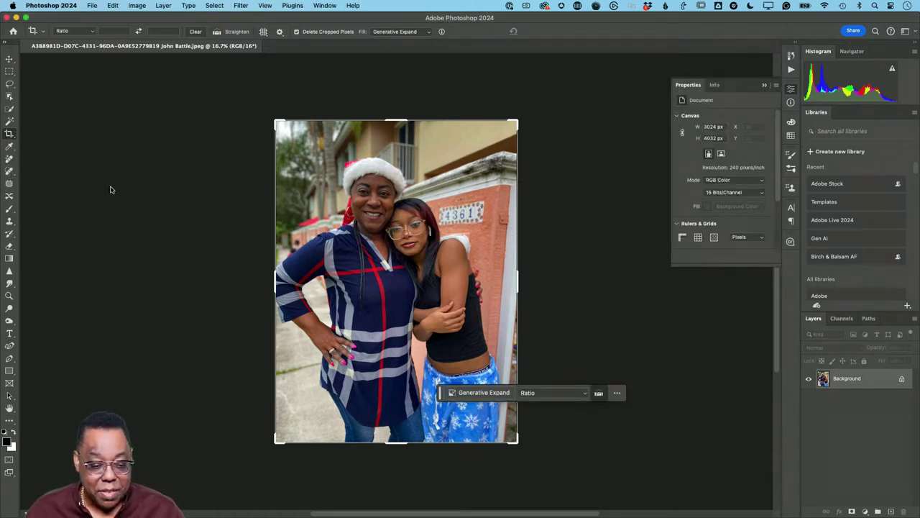
{"action": "left_click", "coordinate": [8, 160]}
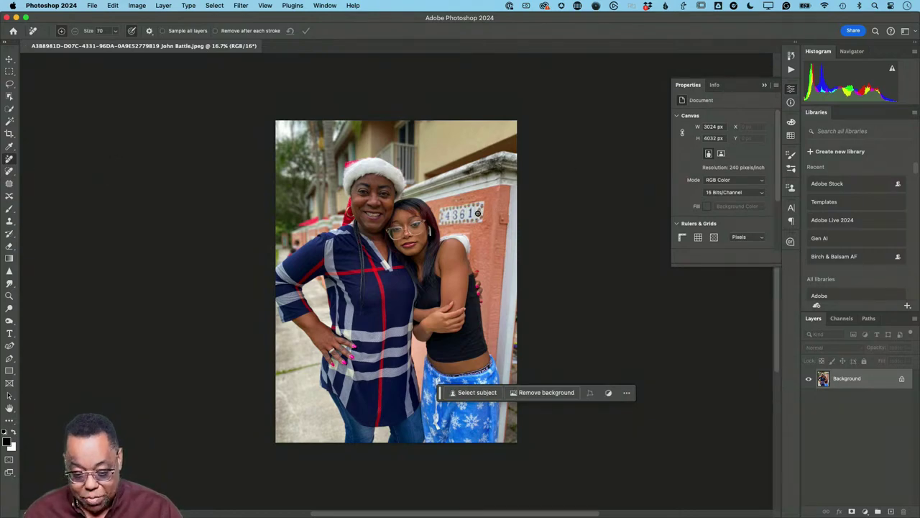
{"action": "key", "text": "bracketright"}
{"action": "key", "text": "bracketright"}
{"action": "key", "text": "bracketright"}
{"action": "key", "text": "bracketright"}
{"action": "key", "text": "bracketright"}
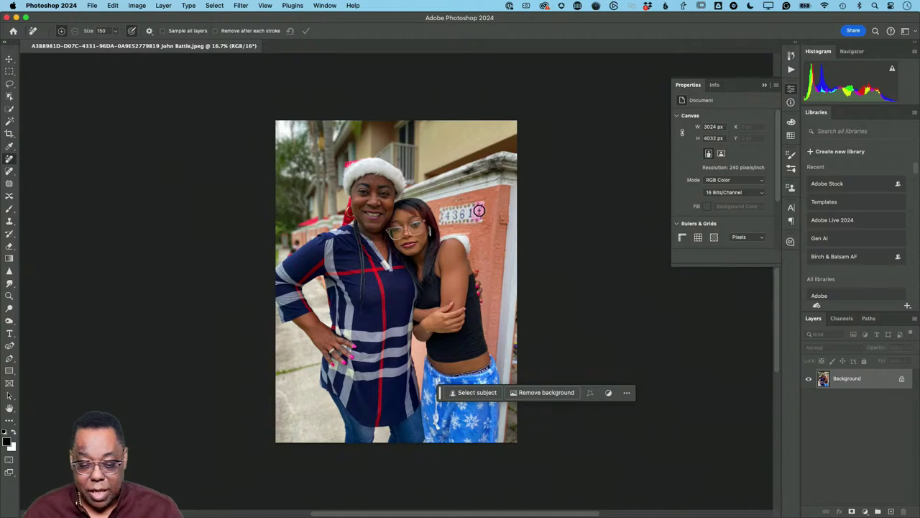
{"action": "mouse_move", "coordinate": [479, 211]}
{"action": "left_mouse_down"}
{"action": "mouse_move", "coordinate": [480, 218]}
{"action": "mouse_move", "coordinate": [444, 220]}
{"action": "mouse_move", "coordinate": [479, 207]}
{"action": "mouse_move", "coordinate": [444, 208]}
{"action": "mouse_move", "coordinate": [478, 204]}
{"action": "mouse_move", "coordinate": [471, 219]}
{"action": "mouse_move", "coordinate": [540, 224]}
{"action": "left_mouse_up"}
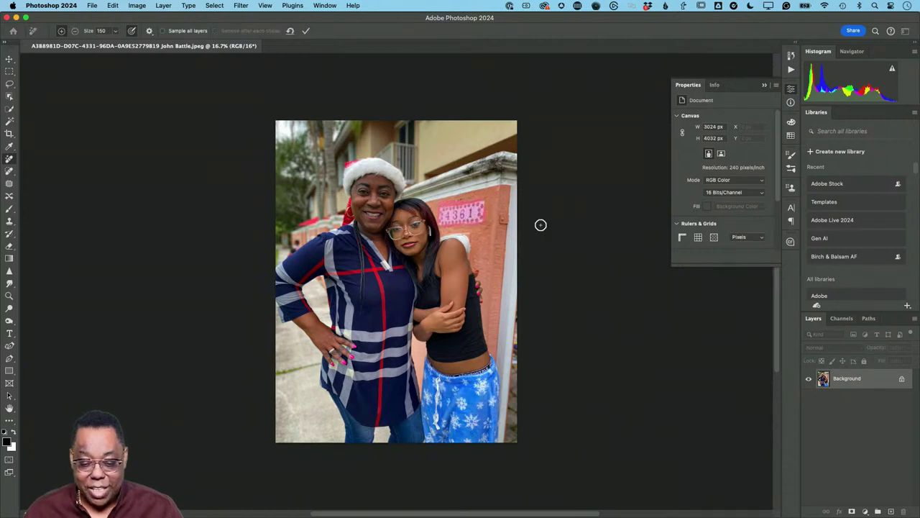
{"action": "left_click", "coordinate": [307, 34]}
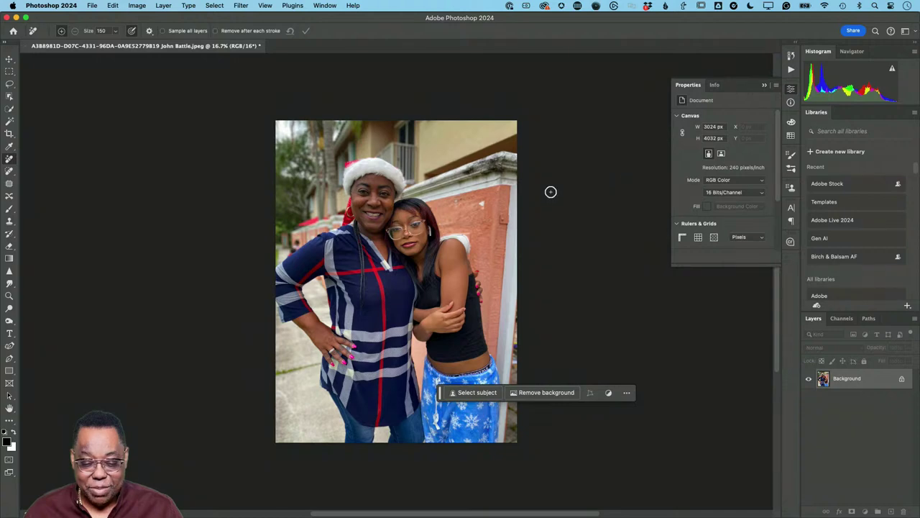
Clean up the two leftover spots on the coral wall where the plaque was with the Remove tool
{"action": "left_click", "coordinate": [481, 203]}
{"action": "left_click", "coordinate": [455, 204]}
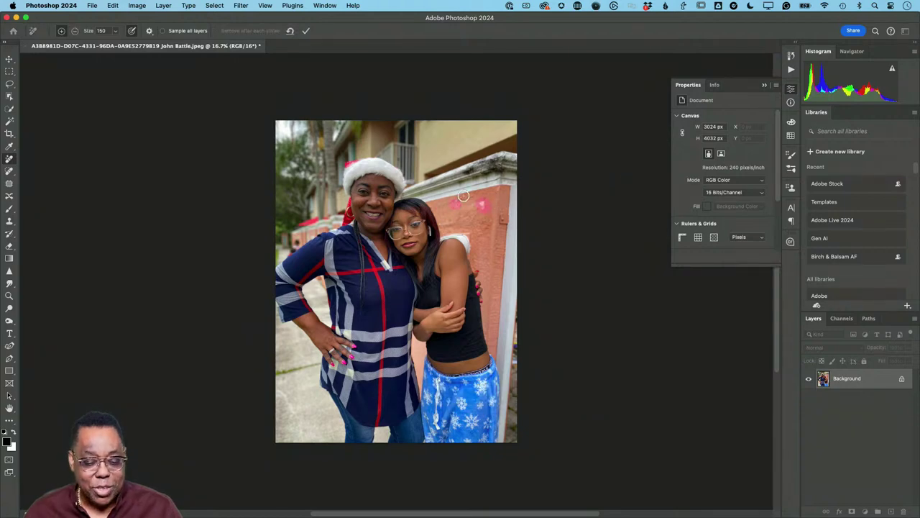
{"action": "left_click", "coordinate": [306, 31]}
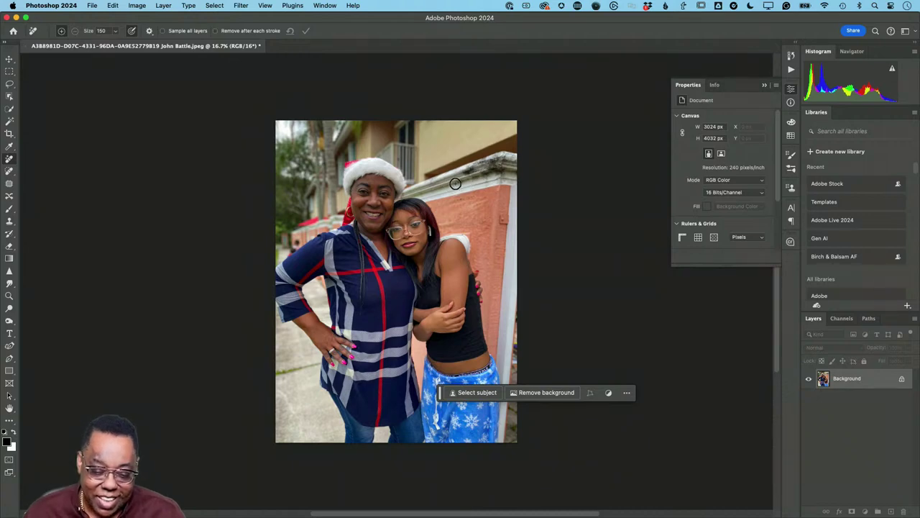
Remove the dark stains from the white coping along the wall's top edge in two passes of the Remove tool
{"action": "mouse_move", "coordinate": [463, 183]}
{"action": "left_mouse_down"}
{"action": "mouse_move", "coordinate": [498, 171]}
{"action": "mouse_move", "coordinate": [500, 159]}
{"action": "mouse_move", "coordinate": [464, 171]}
{"action": "mouse_move", "coordinate": [499, 159]}
{"action": "left_mouse_up"}
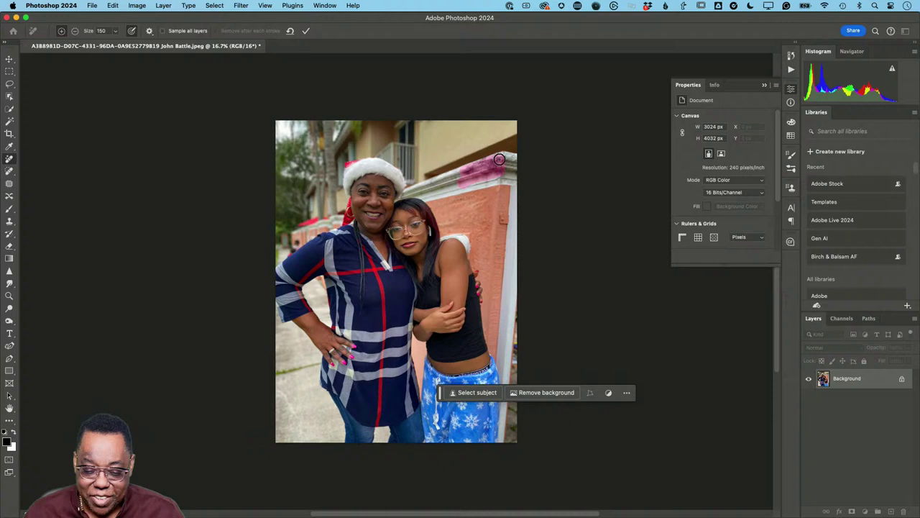
{"action": "left_click", "coordinate": [305, 30]}
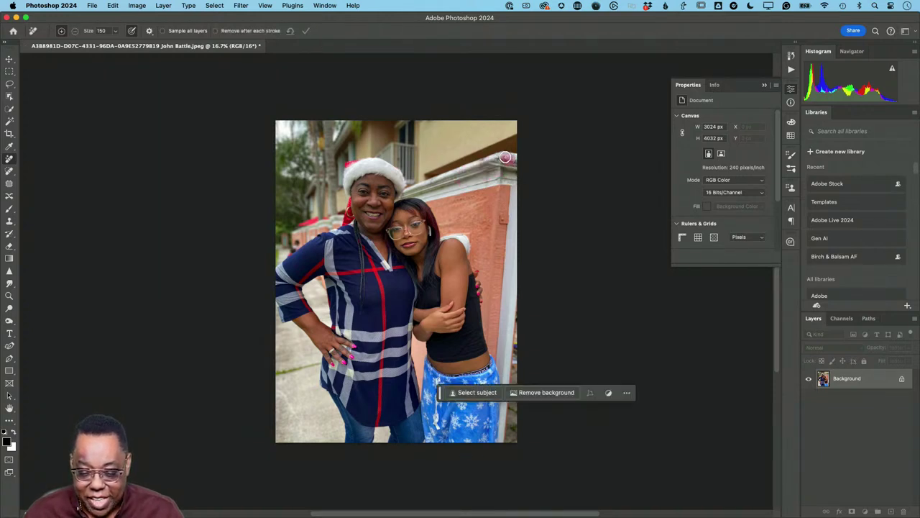
{"action": "mouse_move", "coordinate": [506, 157]}
{"action": "left_mouse_down"}
{"action": "mouse_move", "coordinate": [483, 164]}
{"action": "mouse_move", "coordinate": [484, 186]}
{"action": "left_mouse_up"}
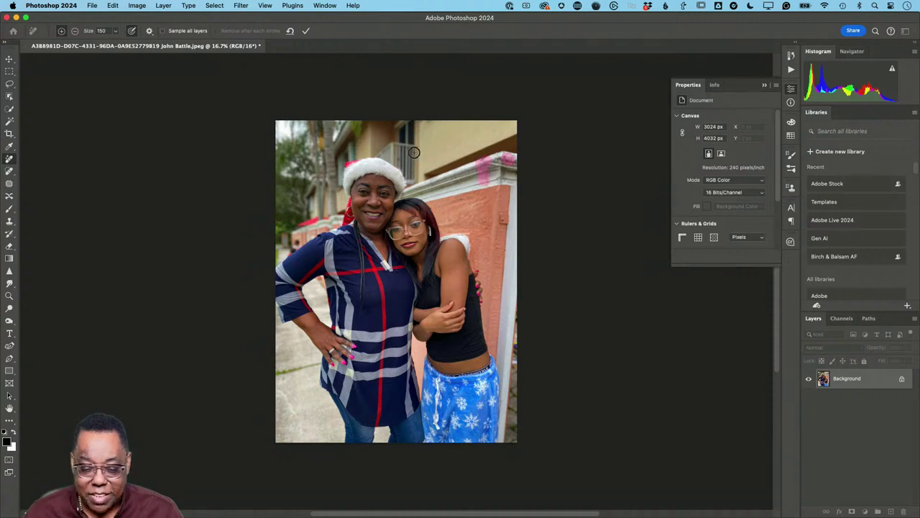
{"action": "left_click", "coordinate": [305, 31]}
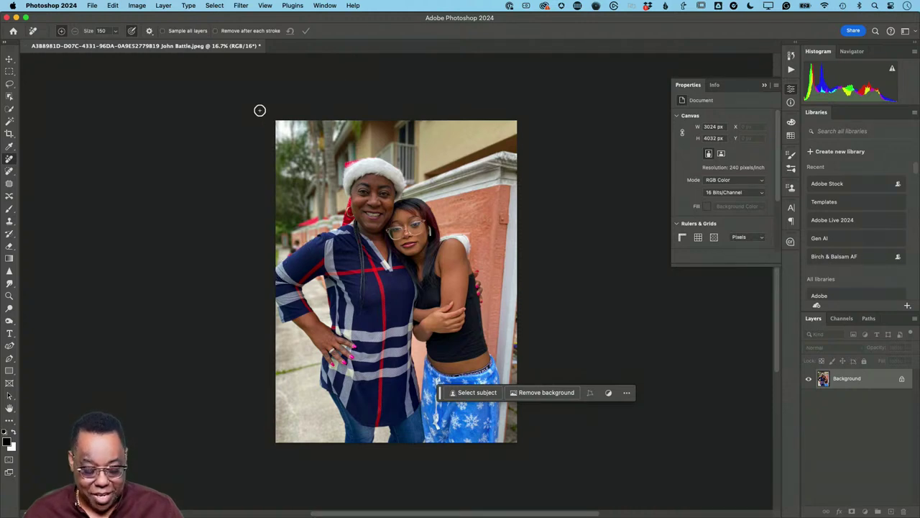
Crop the photo to the 4:5 (8:10) ratio at full height, extending past the older woman's elbow, and fill the extension with Generative Expand
{"action": "key", "text": "c"}
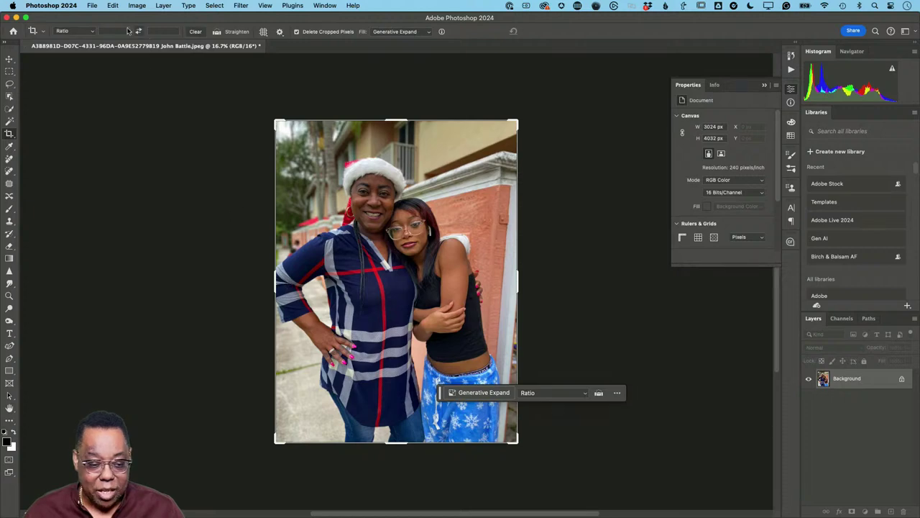
{"action": "left_click", "coordinate": [91, 35]}
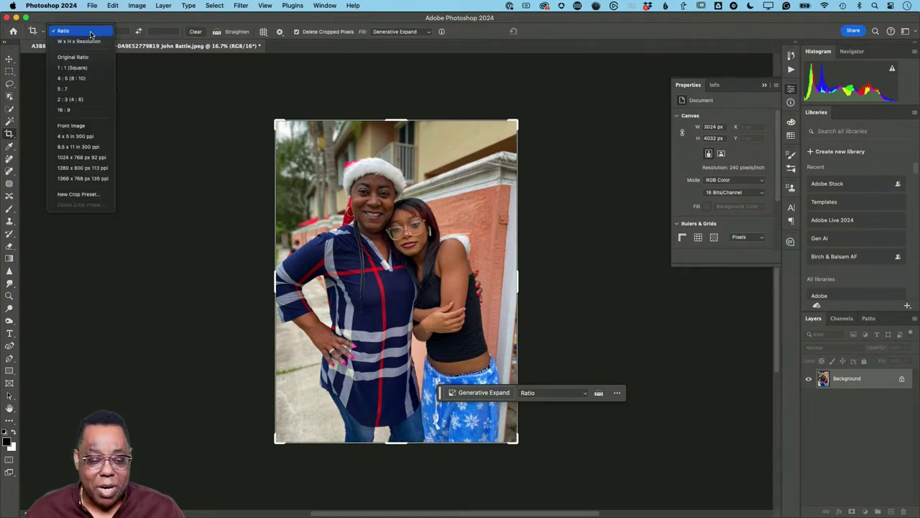
{"action": "left_click", "coordinate": [90, 79]}
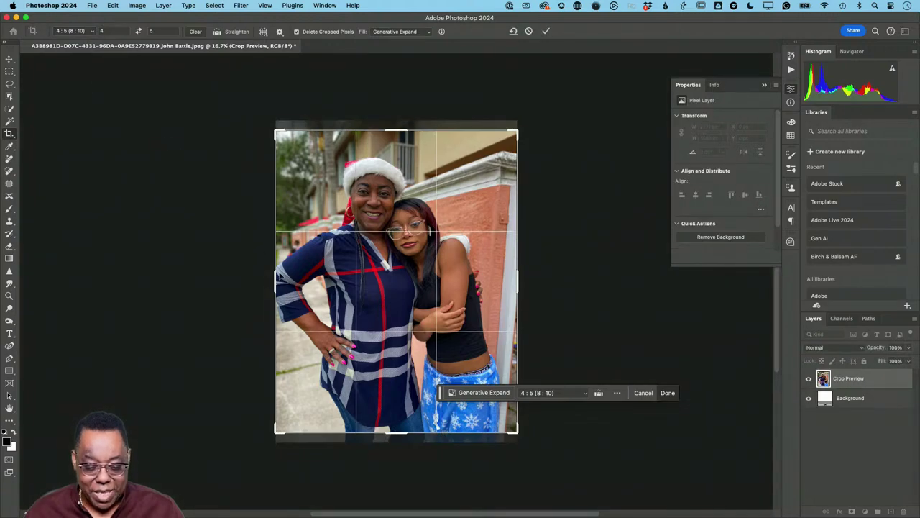
{"action": "mouse_move", "coordinate": [274, 279]}
{"action": "left_mouse_down"}
{"action": "mouse_move", "coordinate": [262, 279]}
{"action": "mouse_move", "coordinate": [280, 282]}
{"action": "left_mouse_up"}
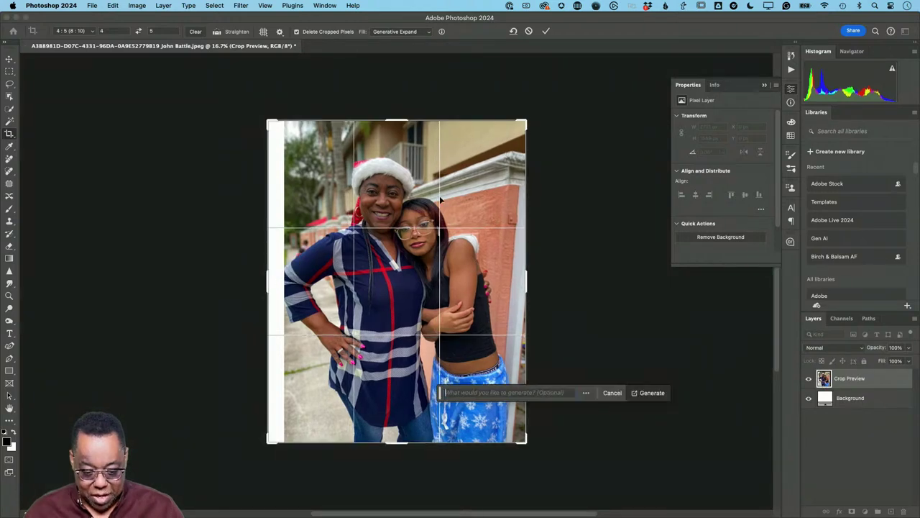
{"action": "left_click", "coordinate": [545, 32]}
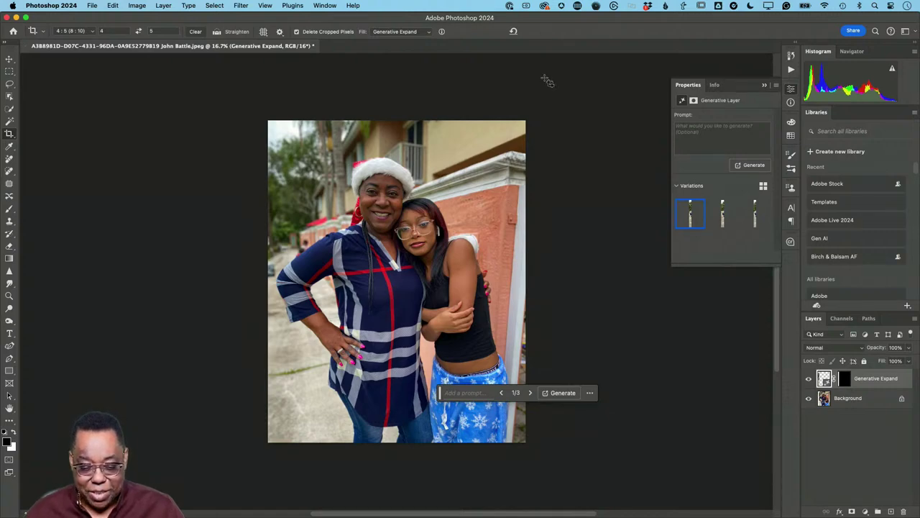
Compare the three Generative Expand variations and choose the third one
{"action": "left_click", "coordinate": [722, 222]}
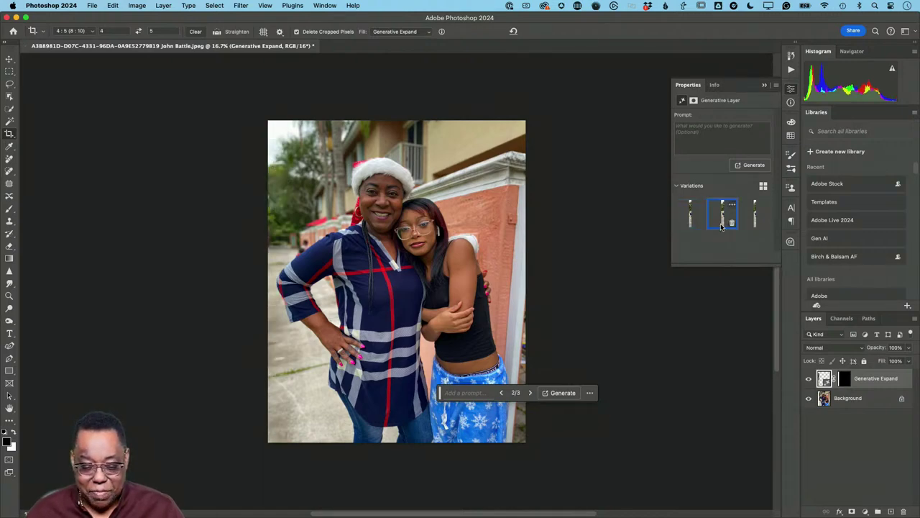
{"action": "left_click", "coordinate": [751, 219]}
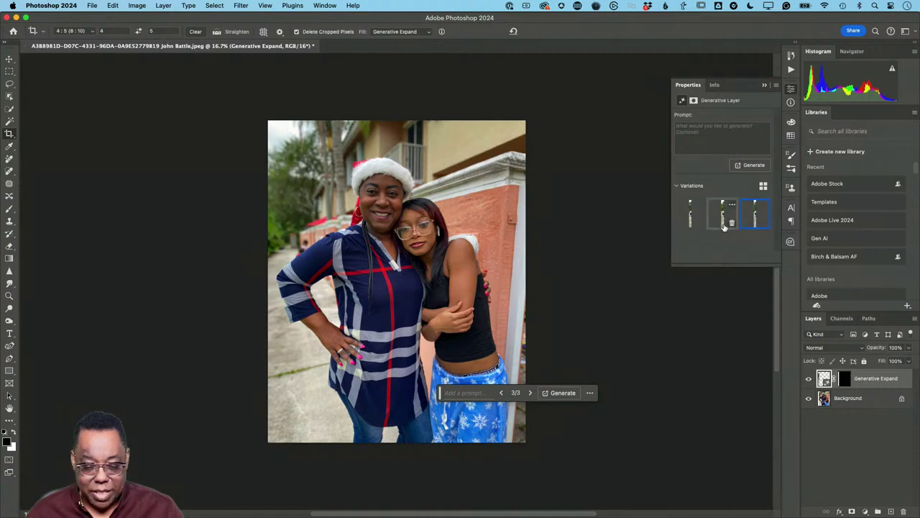
{"action": "left_click", "coordinate": [724, 226]}
{"action": "left_click", "coordinate": [689, 224]}
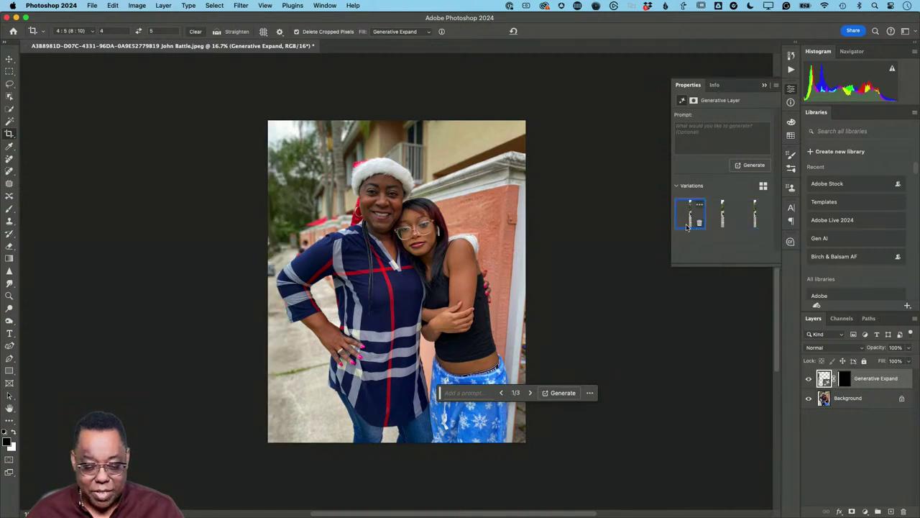
{"action": "left_click", "coordinate": [753, 220]}
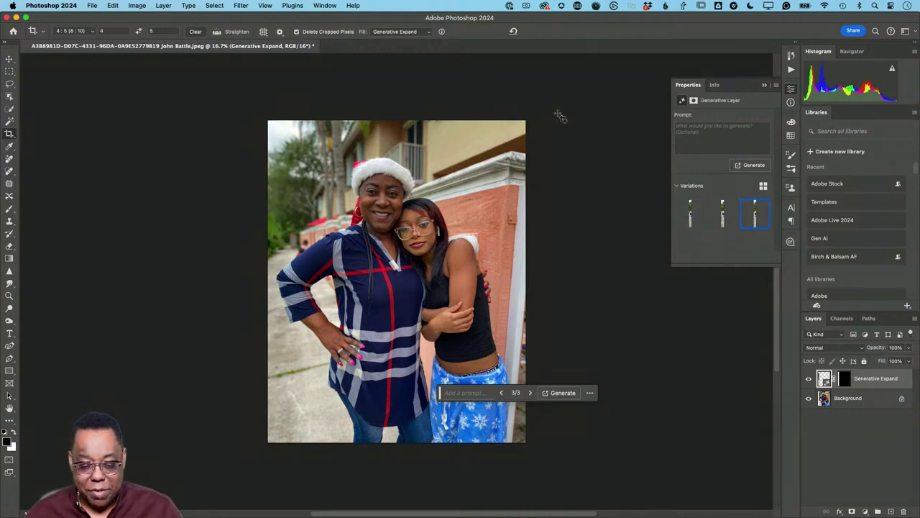
Examine the expanded portrait up close, from the women's faces down to the photo's lower edge
{"action": "key", "text": "z"}
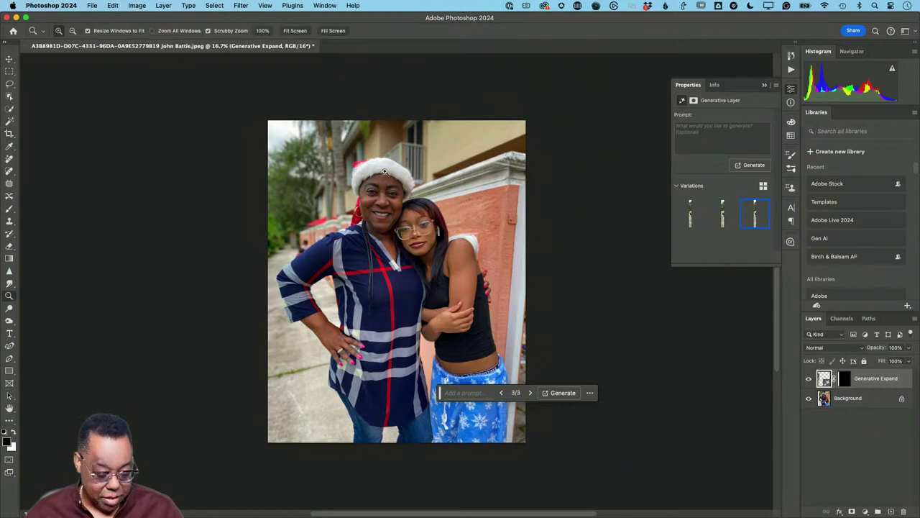
{"action": "left_click_drag", "start_coordinate": [393, 196], "coordinate": [284, 336]}
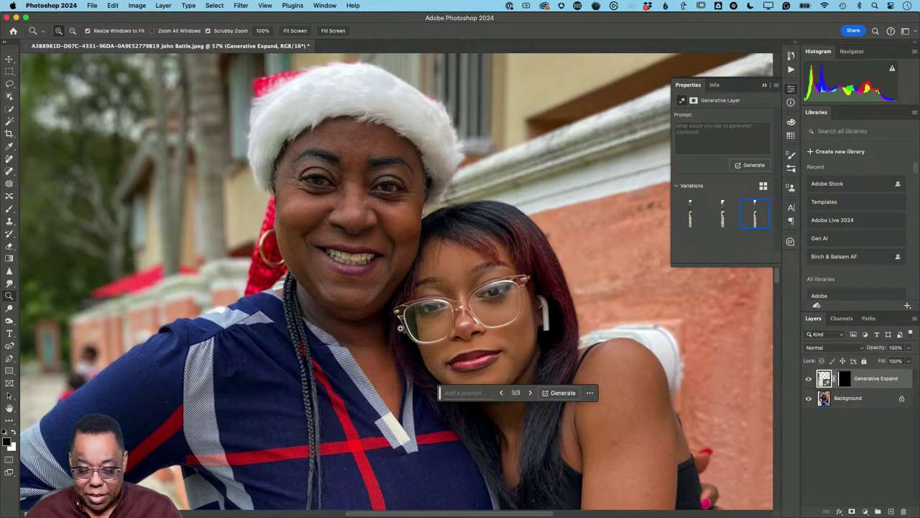
{"action": "left_click_drag", "start_coordinate": [277, 373], "coordinate": [276, 373]}
{"action": "scroll", "coordinate": [278, 373], "scroll_direction": "down", "scroll_amount": 3}
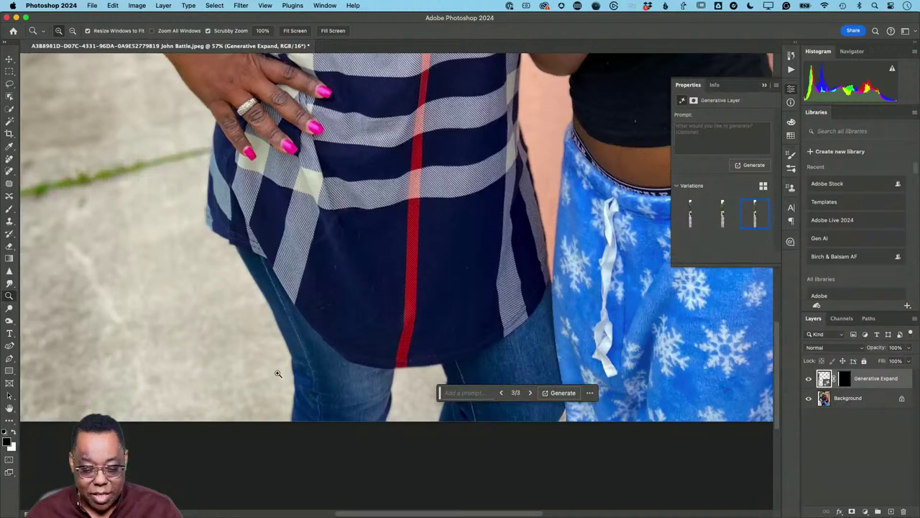
{"action": "scroll", "coordinate": [278, 373], "scroll_direction": "up", "scroll_amount": 3}
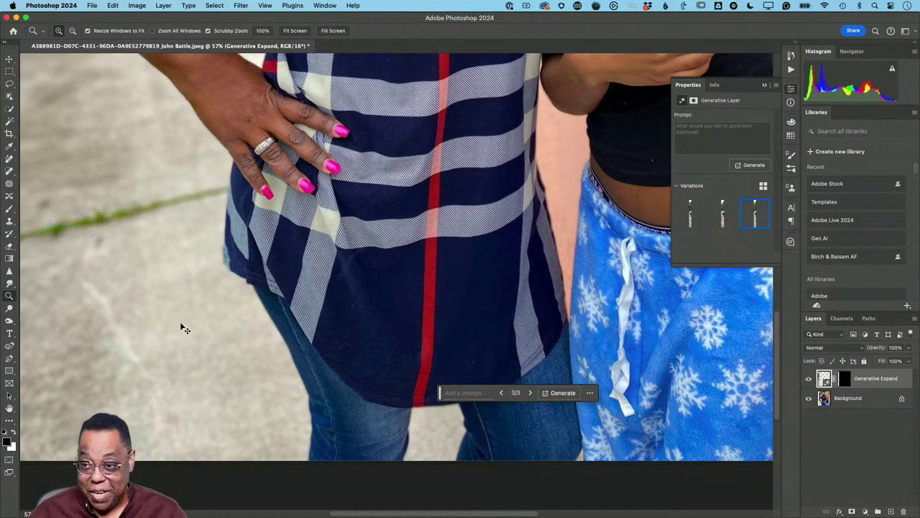
Save and close the expanded portrait of the two women, and switch back to Lightroom Classic
{"action": "key", "text": "super+minus"}
{"action": "key", "text": "super+minus"}
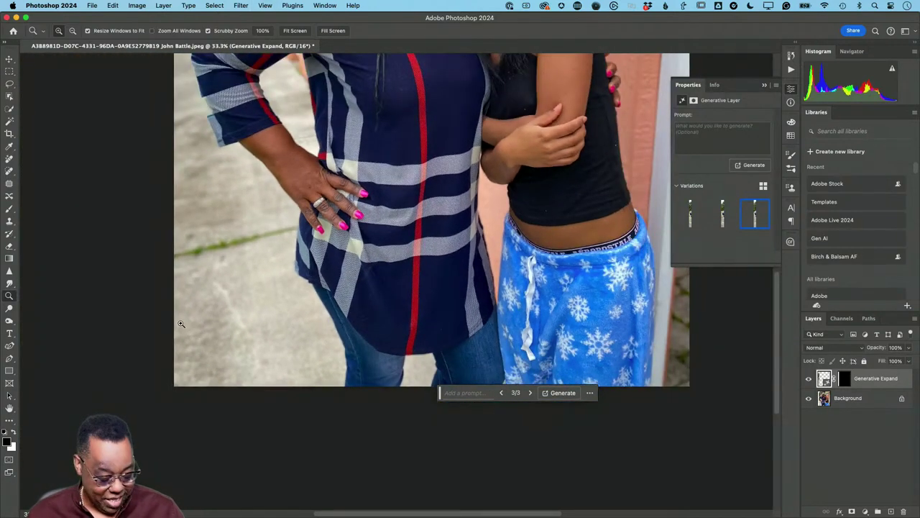
{"action": "key", "text": "super+w"}
{"action": "key", "text": "Return"}
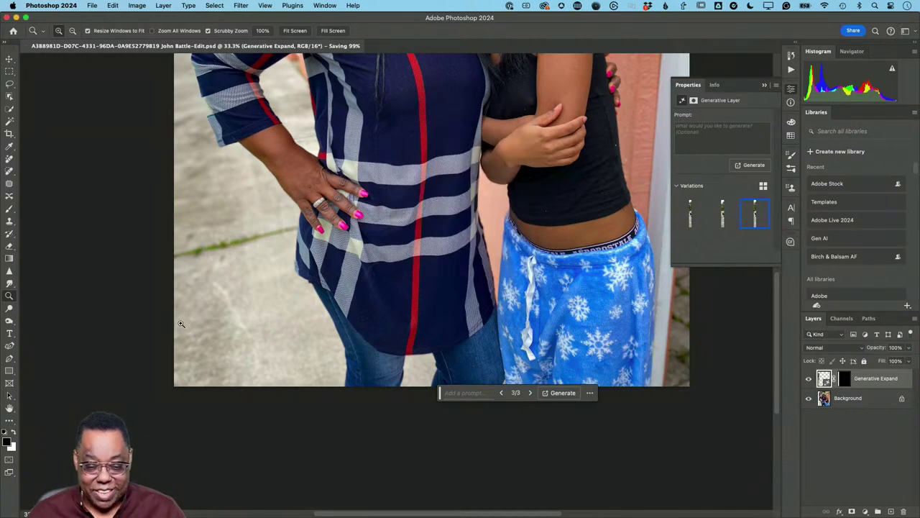
{"action": "scroll", "coordinate": [181, 327], "scroll_direction": "up", "scroll_amount": 10}
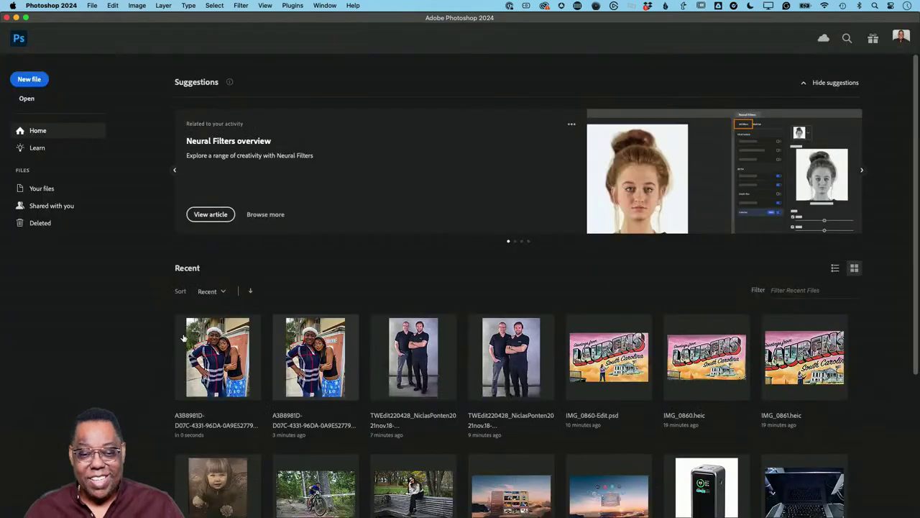
{"action": "key", "text": "super+Tab"}
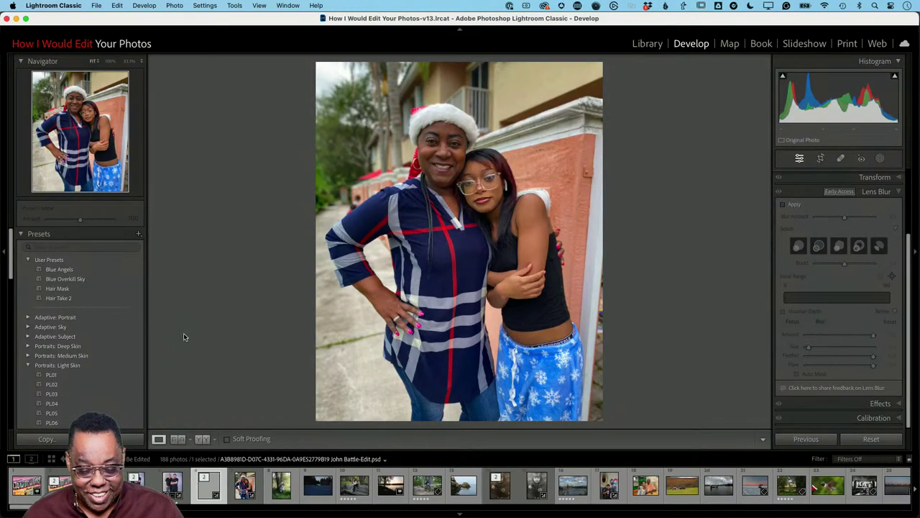
Find the photo of the woman sitting on the park bench in the library grid and send it to Photoshop for editing
{"action": "key", "text": "g"}
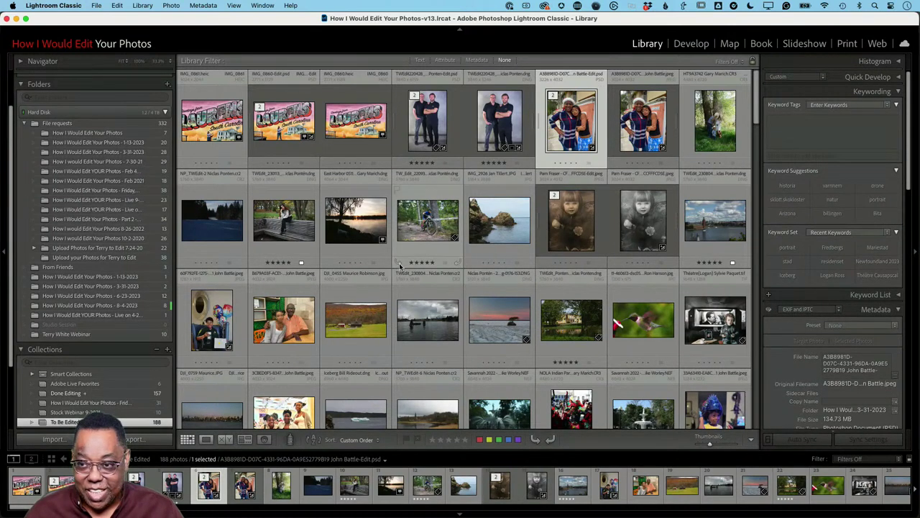
{"action": "double_click", "coordinate": [285, 233]}
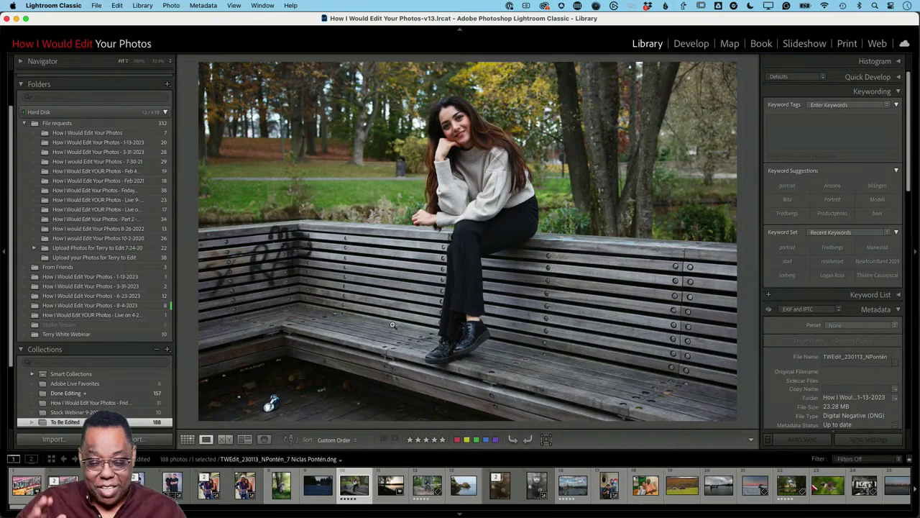
{"action": "key", "text": "super+e"}
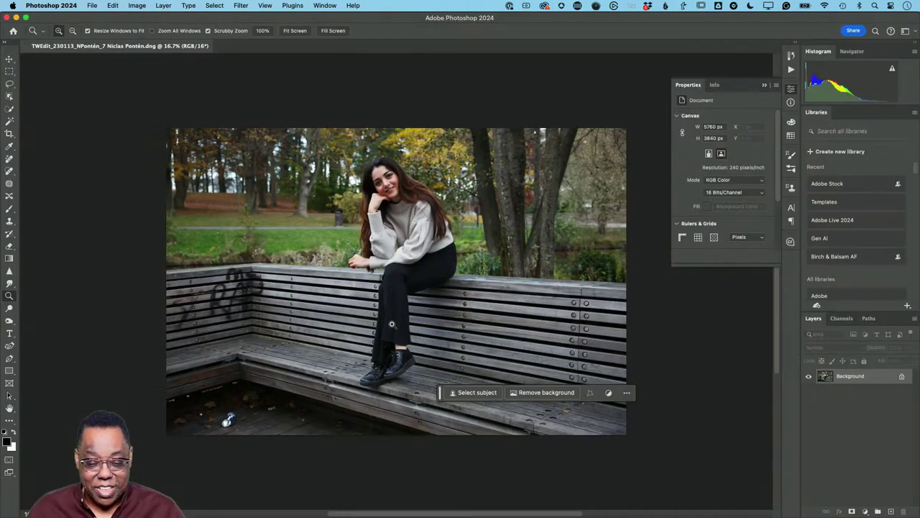
Remove the shiny piece of litter and the small spot beside it from the dark floor below the bench with the Remove tool
{"action": "left_click", "coordinate": [10, 159]}
{"action": "left_click_drag", "start_coordinate": [229, 420], "coordinate": [268, 407]}
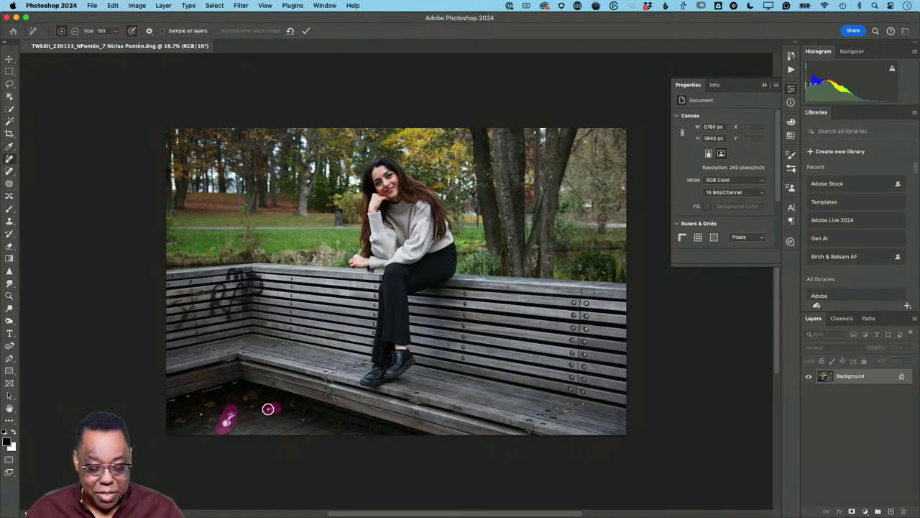
{"action": "left_click", "coordinate": [305, 30]}
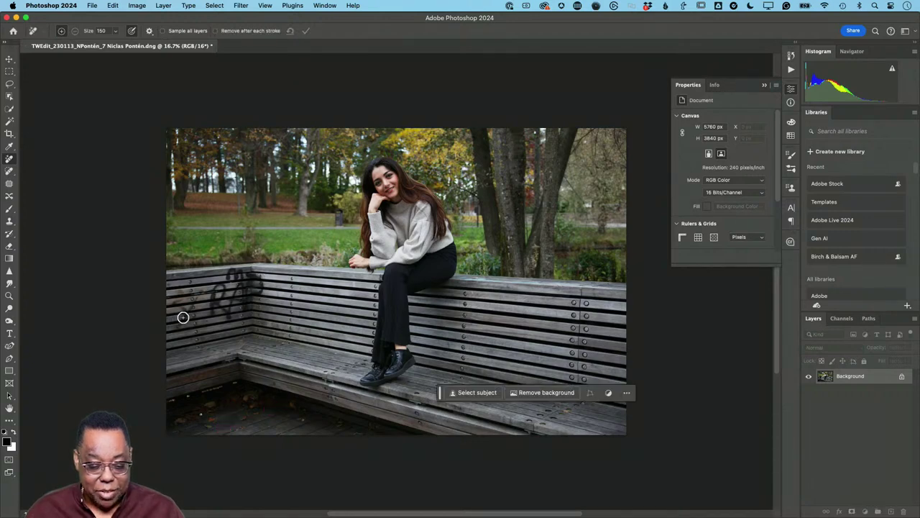
Try to erase the left part of the graffiti on the bench's backrest with the Remove tool
{"action": "mouse_move", "coordinate": [177, 323]}
{"action": "left_mouse_down"}
{"action": "mouse_move", "coordinate": [206, 318]}
{"action": "mouse_move", "coordinate": [189, 319]}
{"action": "mouse_move", "coordinate": [194, 296]}
{"action": "mouse_move", "coordinate": [185, 298]}
{"action": "mouse_move", "coordinate": [195, 302]}
{"action": "left_mouse_up"}
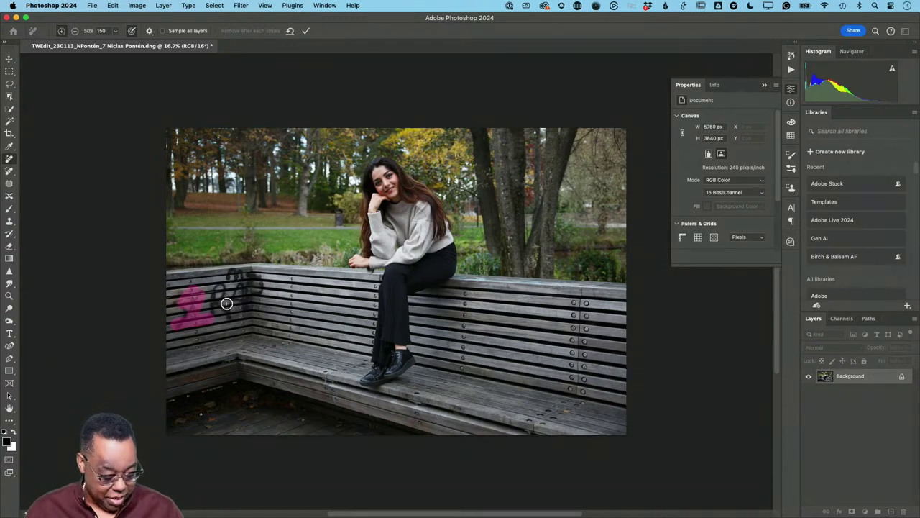
{"action": "key", "text": "Return"}
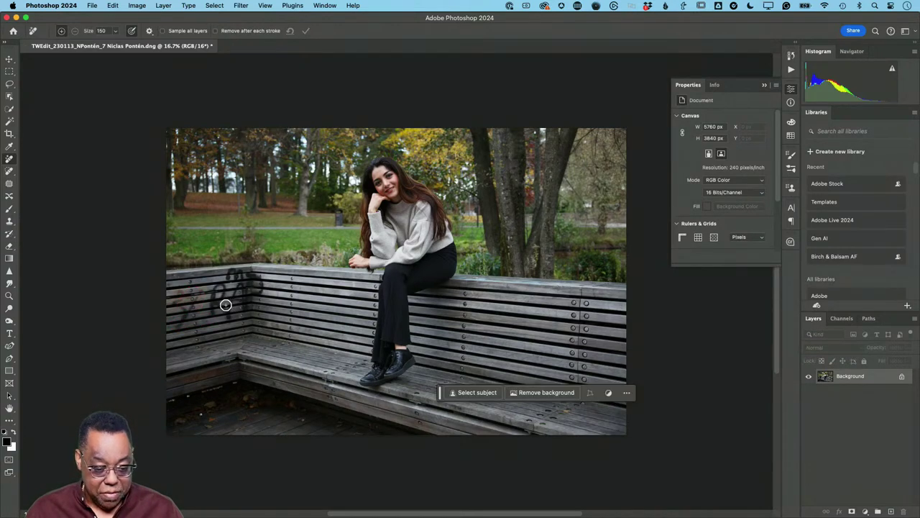
Lasso all the graffiti on the bench's backrest and replace it using Generative Fill with an empty prompt
{"action": "left_click", "coordinate": [10, 86]}
{"action": "mouse_move", "coordinate": [203, 287]}
{"action": "left_mouse_down"}
{"action": "mouse_move", "coordinate": [181, 288]}
{"action": "mouse_move", "coordinate": [167, 302]}
{"action": "mouse_move", "coordinate": [168, 336]}
{"action": "mouse_move", "coordinate": [240, 323]}
{"action": "mouse_move", "coordinate": [268, 277]}
{"action": "left_mouse_up"}
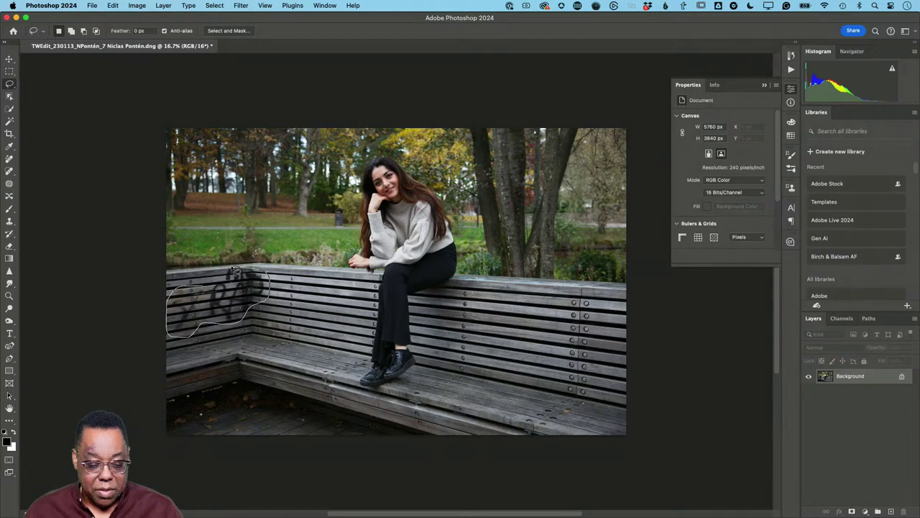
{"action": "left_click_drag", "start_coordinate": [205, 288], "coordinate": [206, 288]}
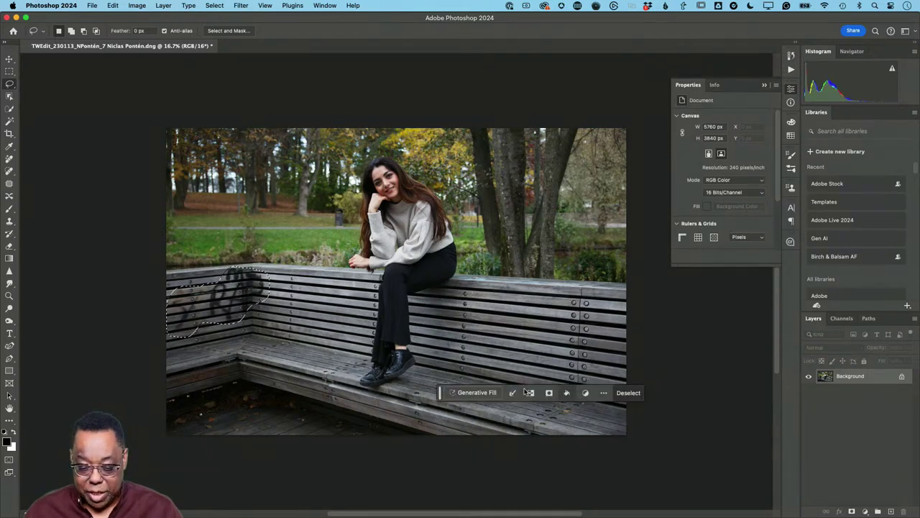
{"action": "left_click", "coordinate": [475, 393]}
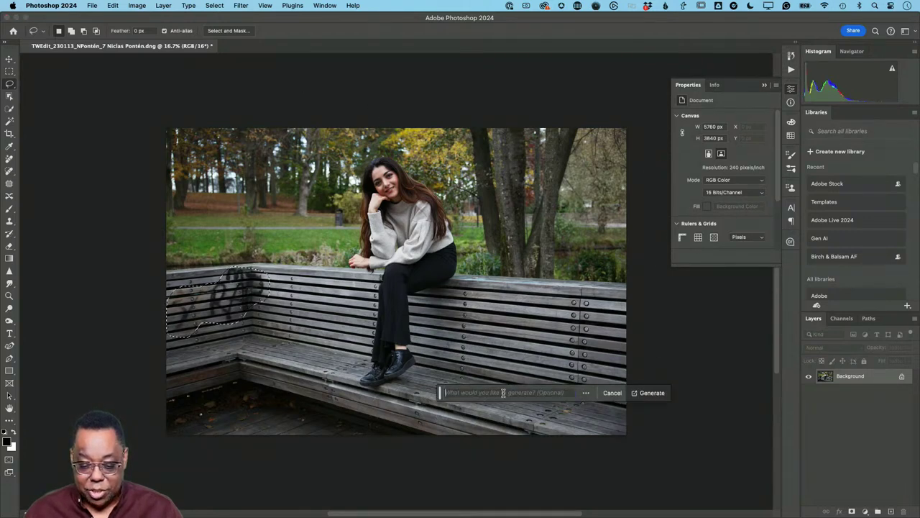
{"action": "left_click", "coordinate": [651, 394]}
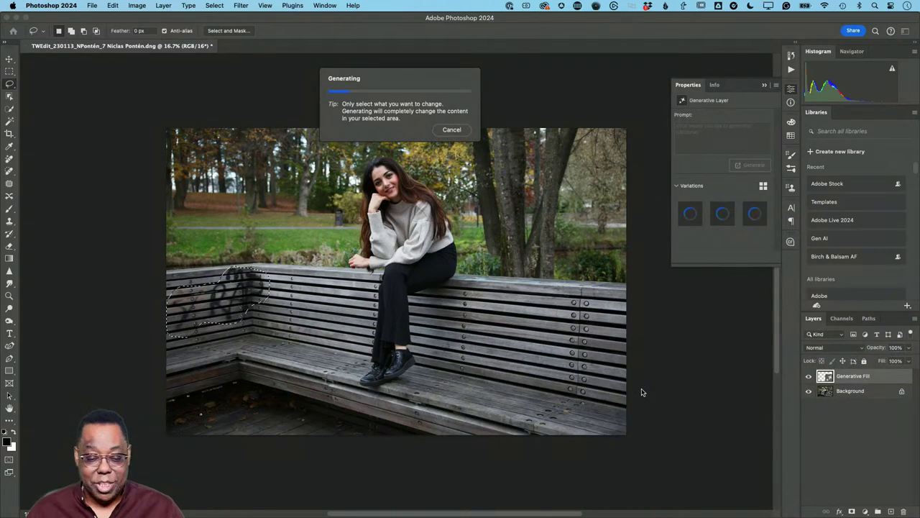